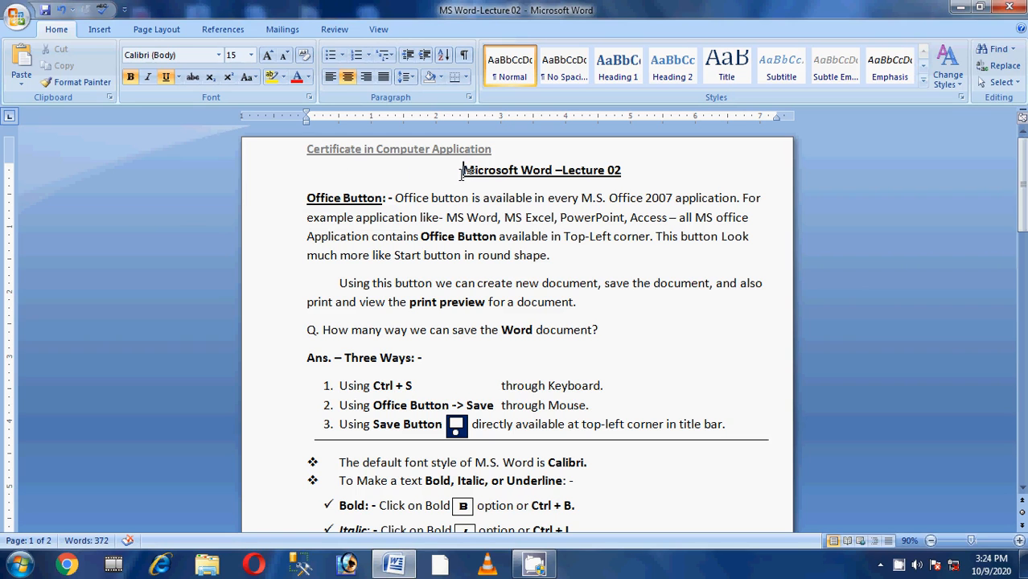
# Step: Read through the lecture title and the two Office Button paragraphs, highlighting each phrase as it is covered
pyautogui.moveTo(463, 171); pyautogui.dragTo(553, 174)
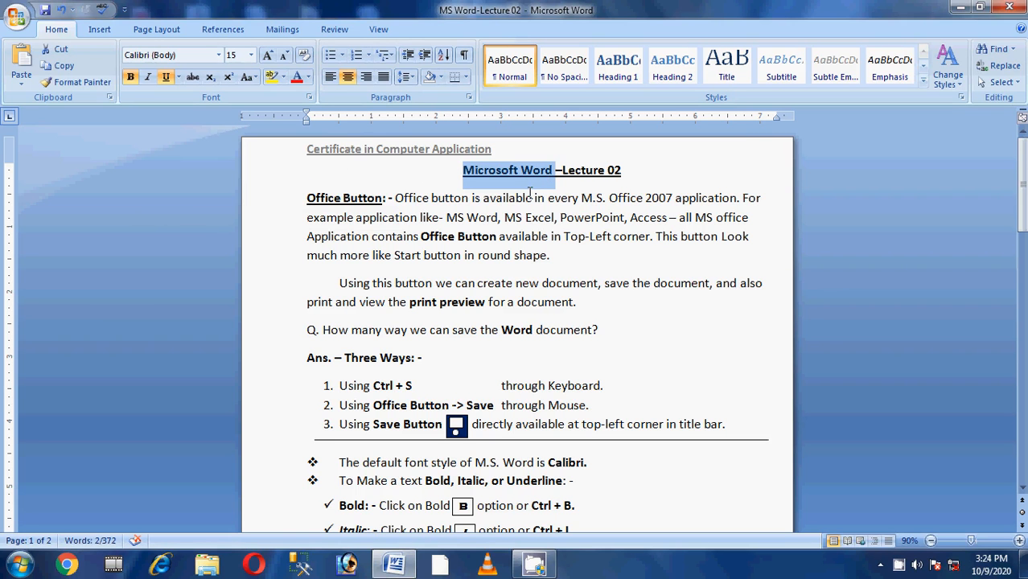
pyautogui.moveTo(621, 171); pyautogui.dragTo(562, 173)
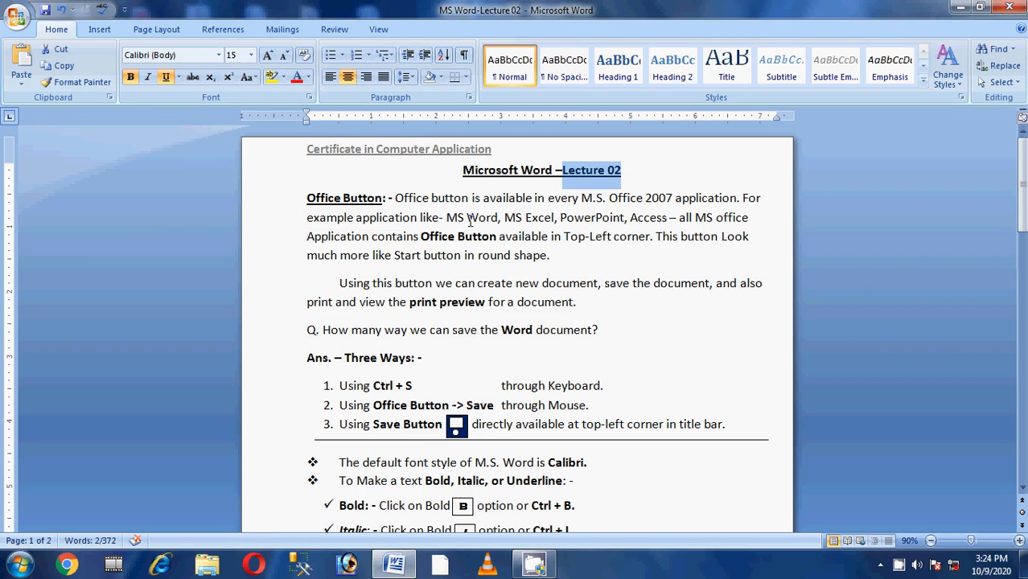
pyautogui.moveTo(304, 198); pyautogui.dragTo(716, 207)
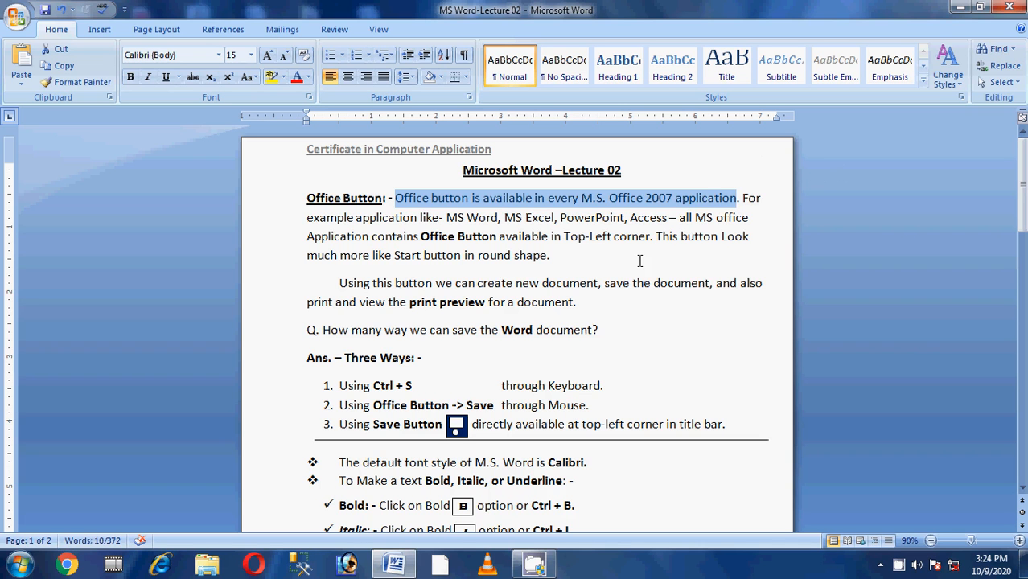
pyautogui.moveTo(740, 198); pyautogui.dragTo(776, 194)
pyautogui.moveTo(304, 217); pyautogui.dragTo(660, 216)
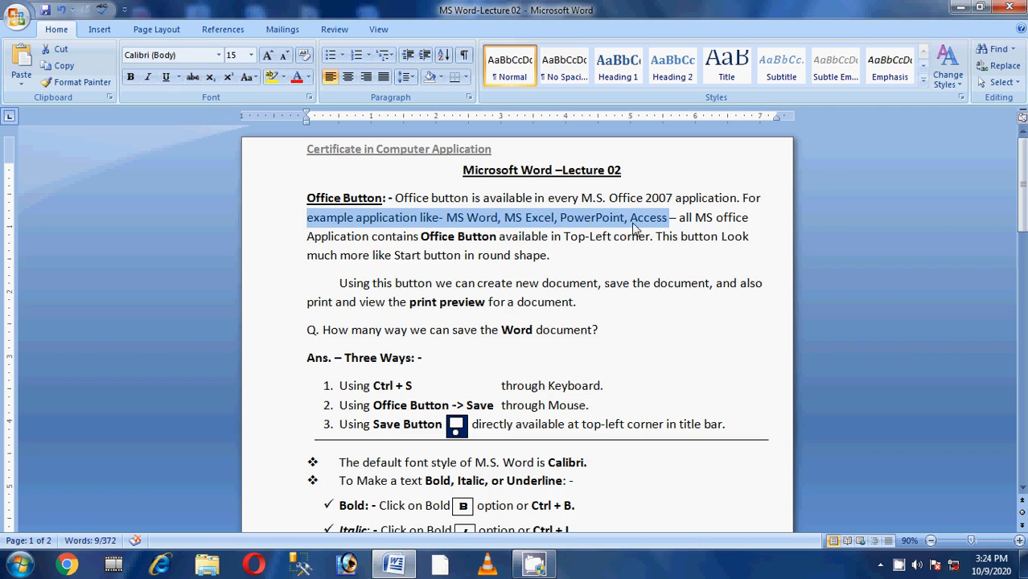
pyautogui.moveTo(671, 217); pyautogui.dragTo(760, 216)
pyautogui.moveTo(312, 242); pyautogui.dragTo(636, 239)
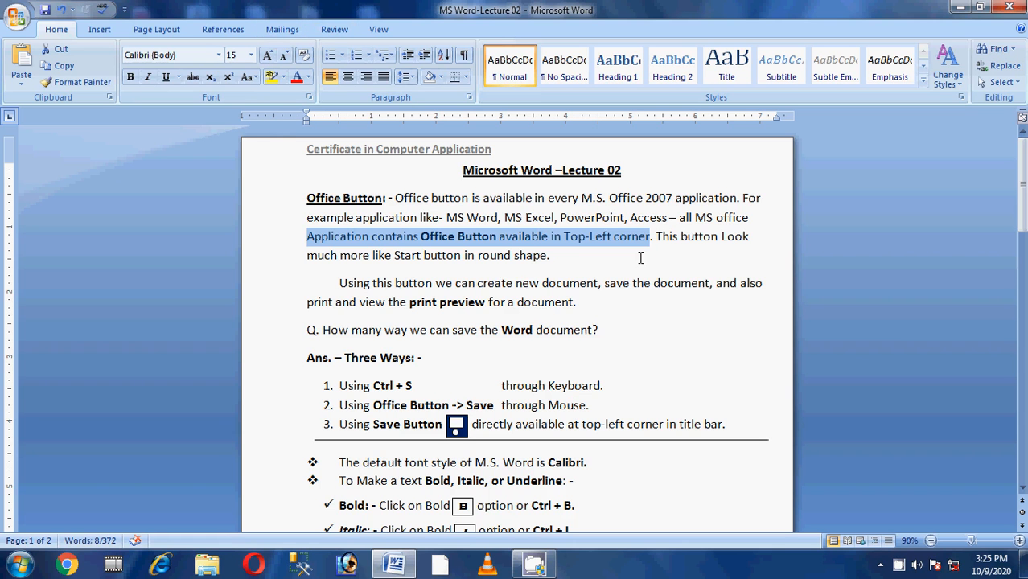
pyautogui.moveTo(656, 237); pyautogui.dragTo(751, 238)
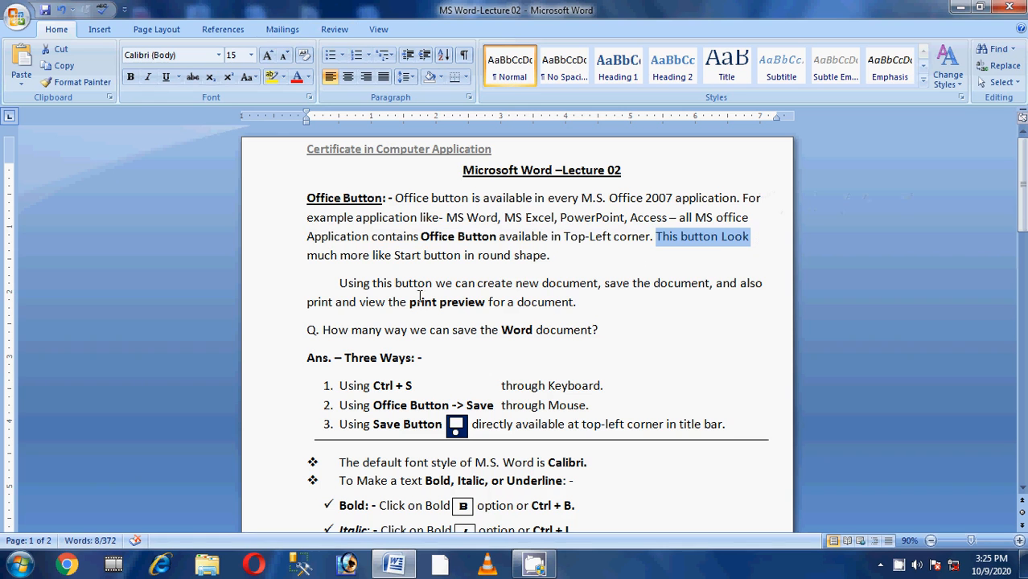
pyautogui.moveTo(307, 256); pyautogui.dragTo(547, 256)
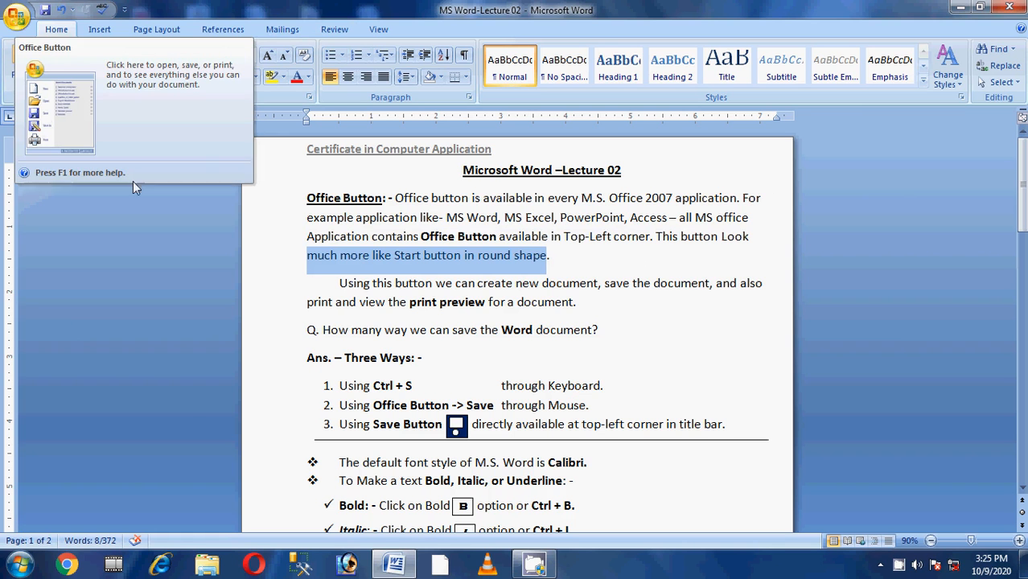
pyautogui.click(337, 286)
pyautogui.moveTo(337, 285); pyautogui.dragTo(576, 302)
pyautogui.click(668, 321)
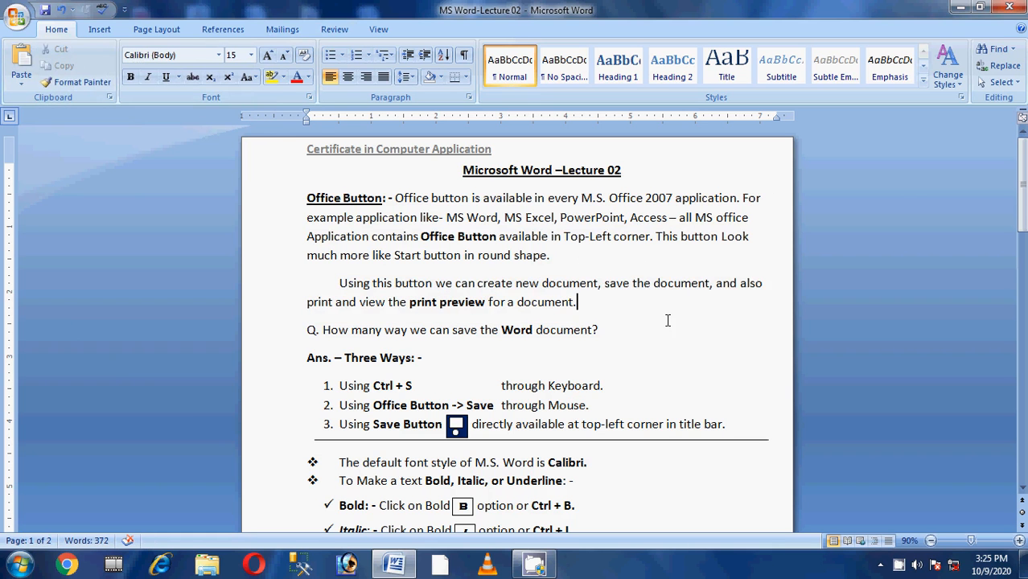
# Step: Create a new blank document
pyautogui.click(16, 17)
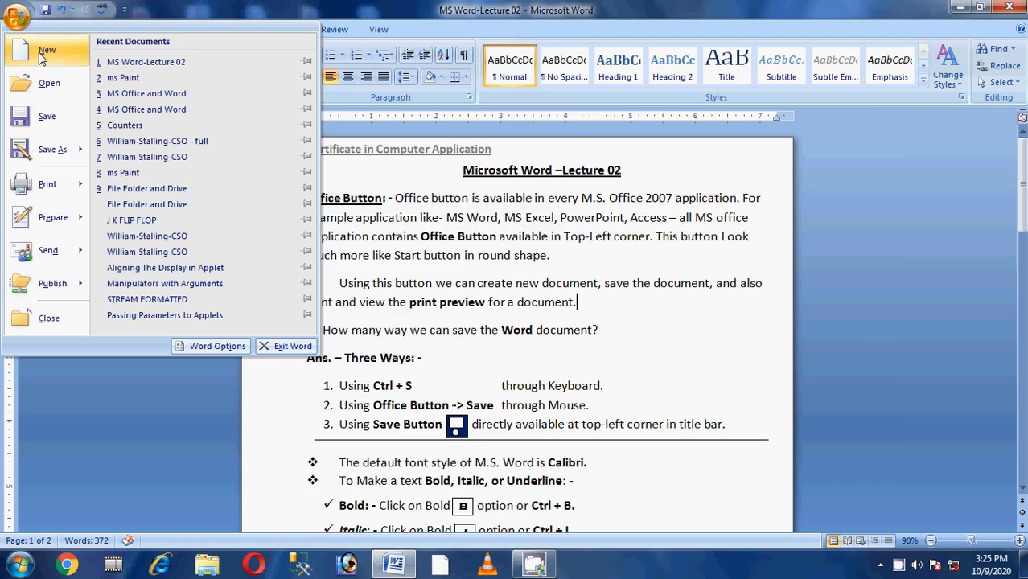
pyautogui.click(44, 52)
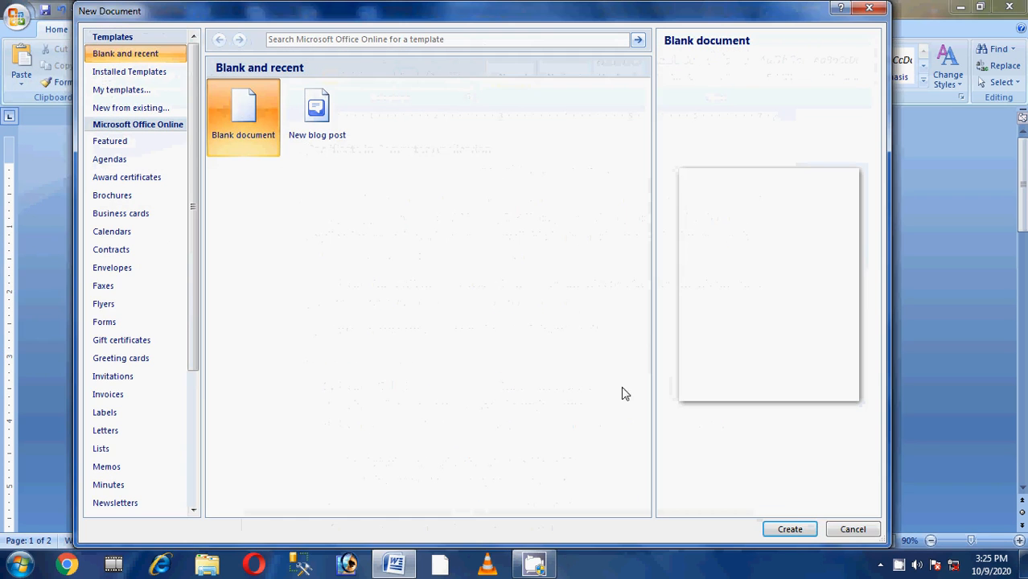
pyautogui.click(790, 529)
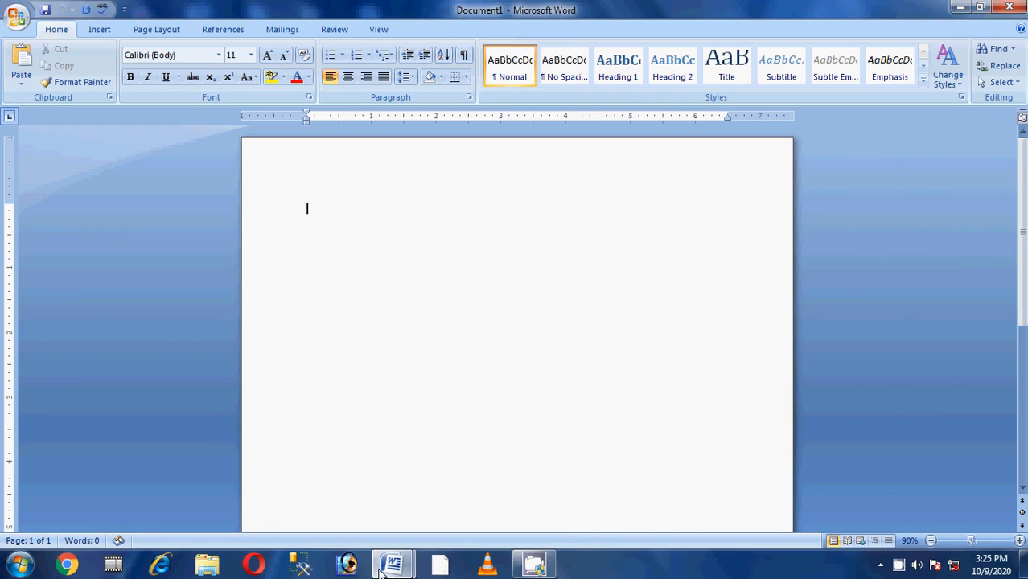
# Step: Preview the two open document windows, close the blank Document1 and return to MS Word-Lecture 02
pyautogui.moveTo(382, 571)
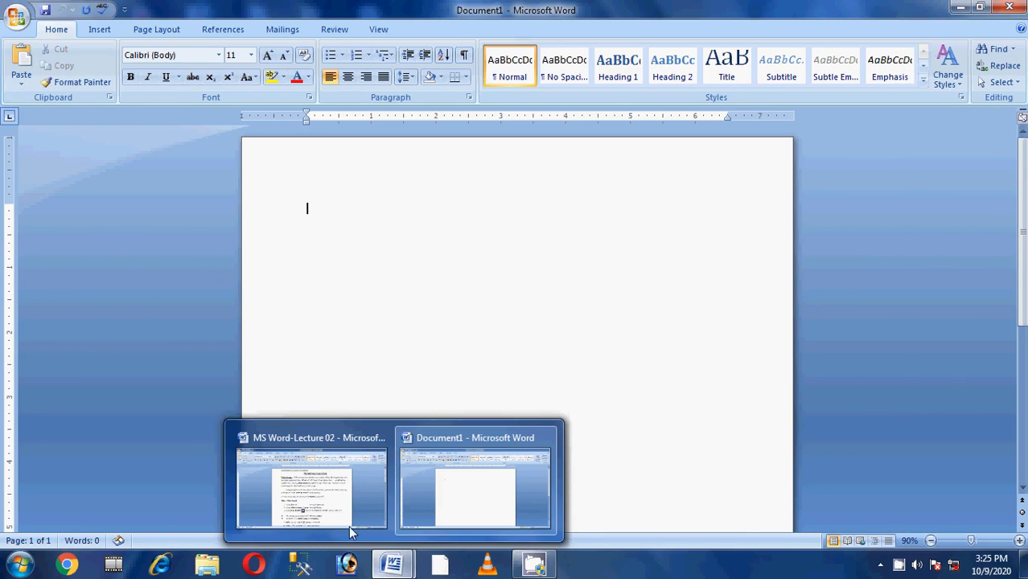
pyautogui.moveTo(334, 492)
pyautogui.moveTo(459, 485)
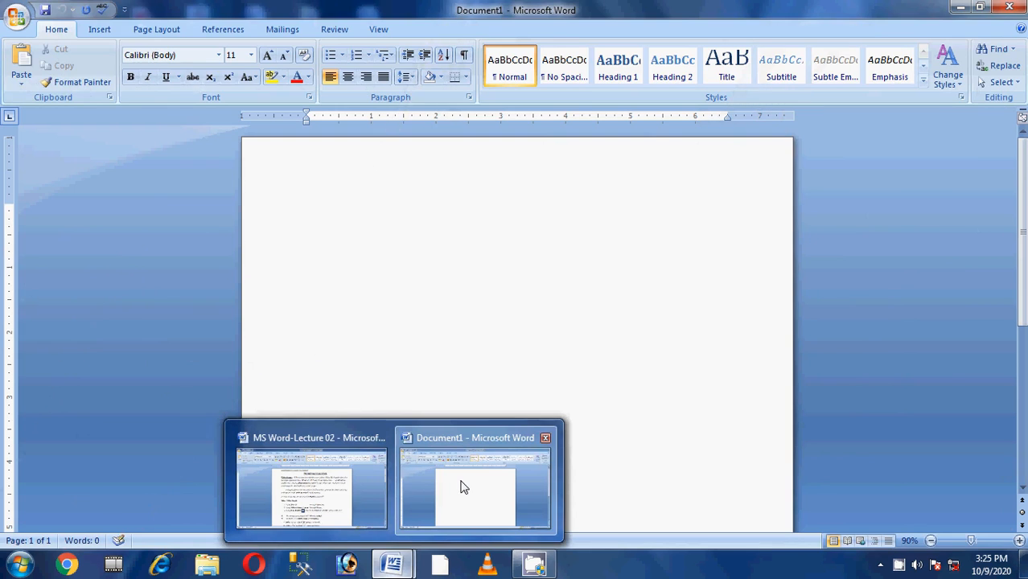
pyautogui.moveTo(316, 456)
pyautogui.click(545, 437)
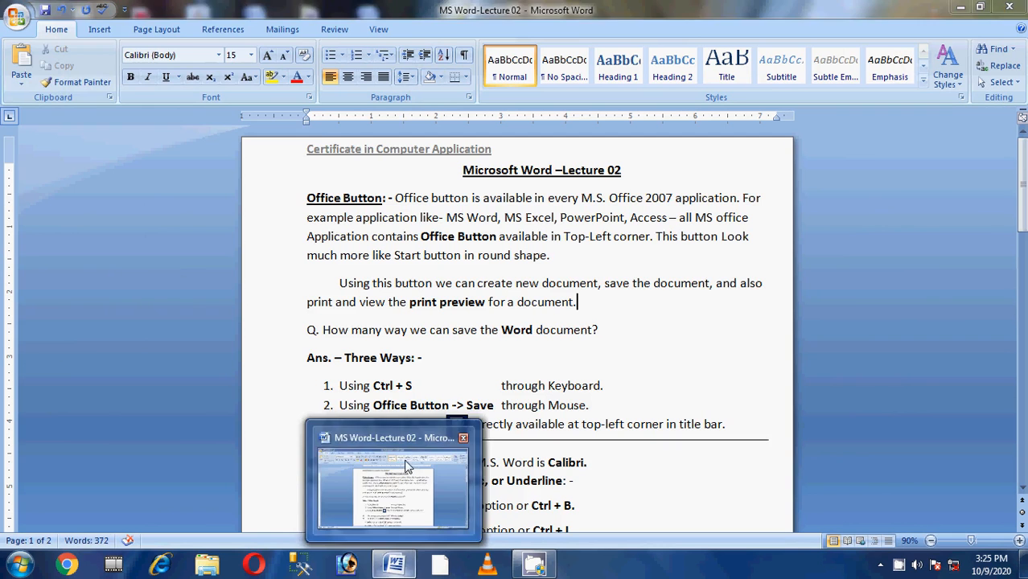
pyautogui.click(406, 467)
# Step: Bring up the Open dialog to view the Documents library, and dismiss it without opening a file
pyautogui.click(16, 15)
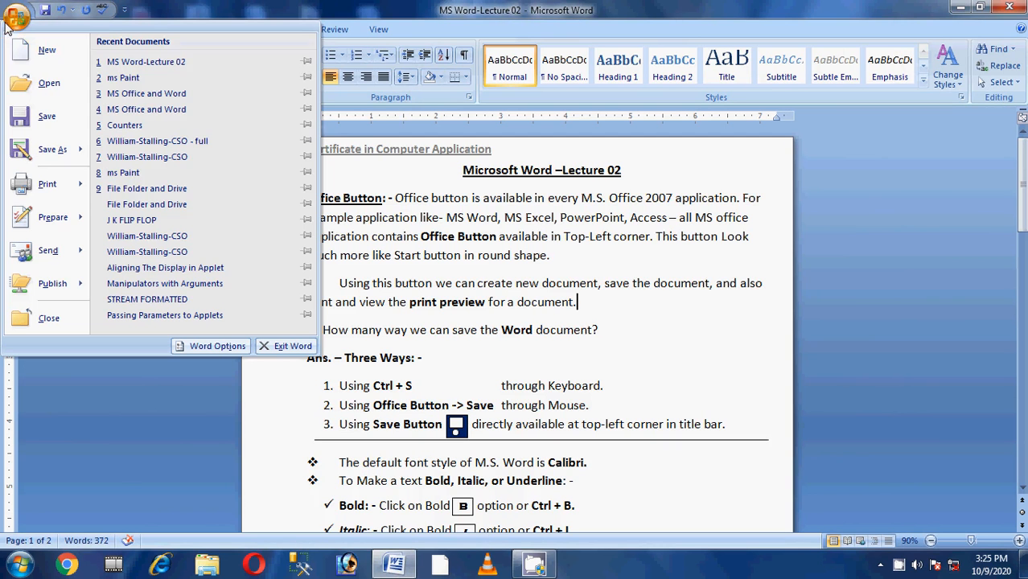
pyautogui.click(64, 84)
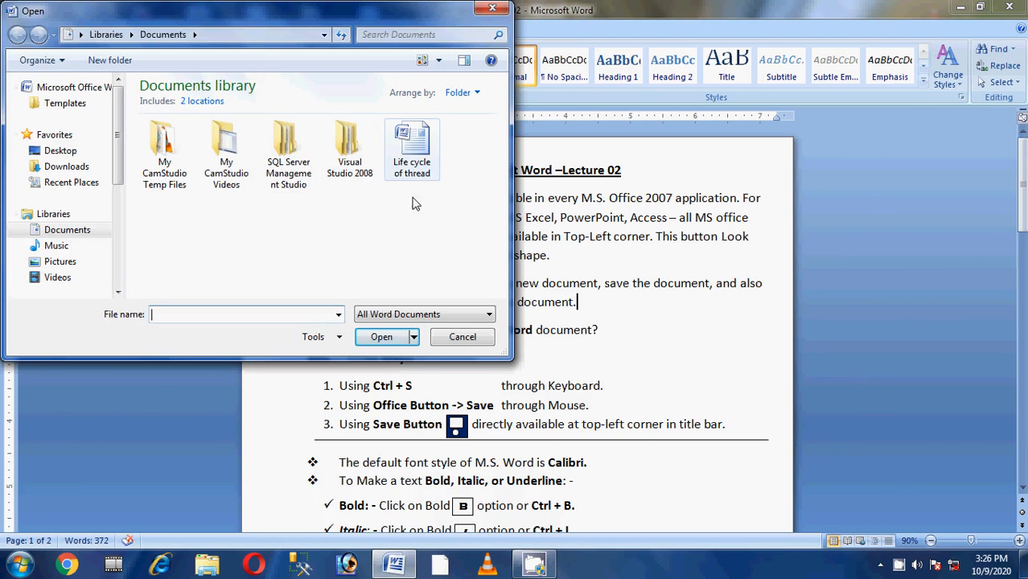
pyautogui.click(478, 339)
# Step: Look over the Save As and Print options, and view the Print dialog without printing
pyautogui.click(15, 17)
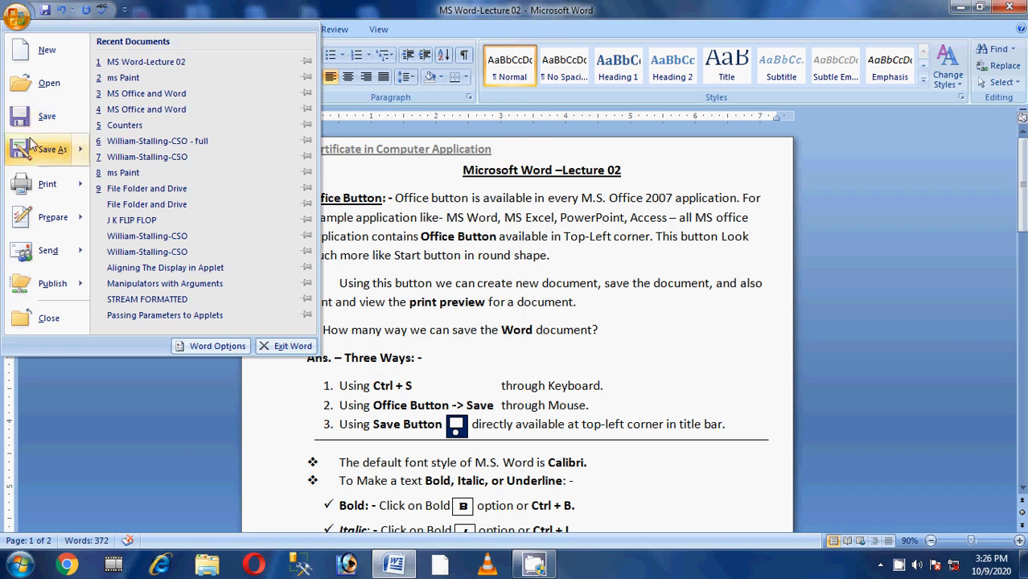
pyautogui.moveTo(46, 168)
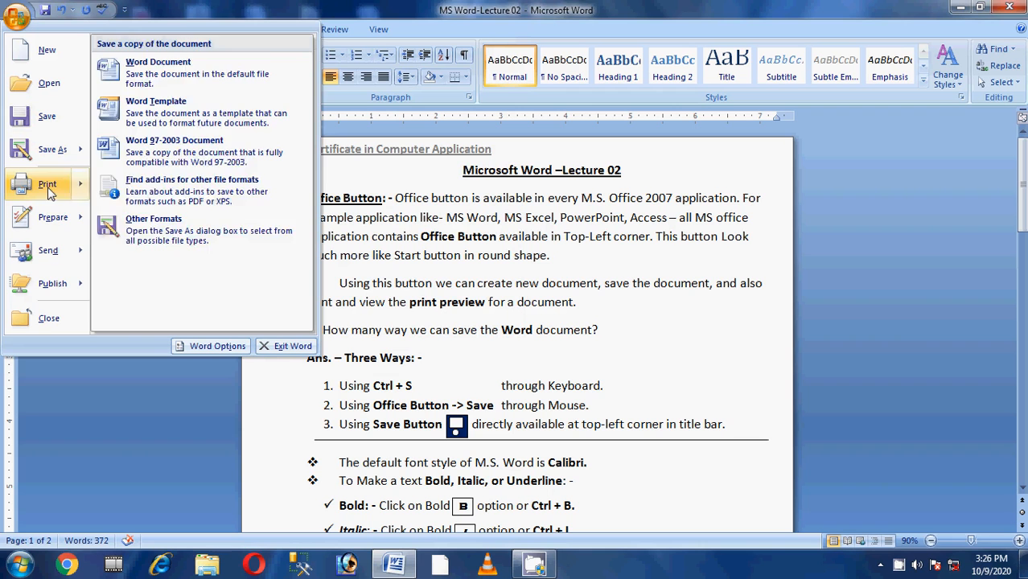
pyautogui.moveTo(49, 190)
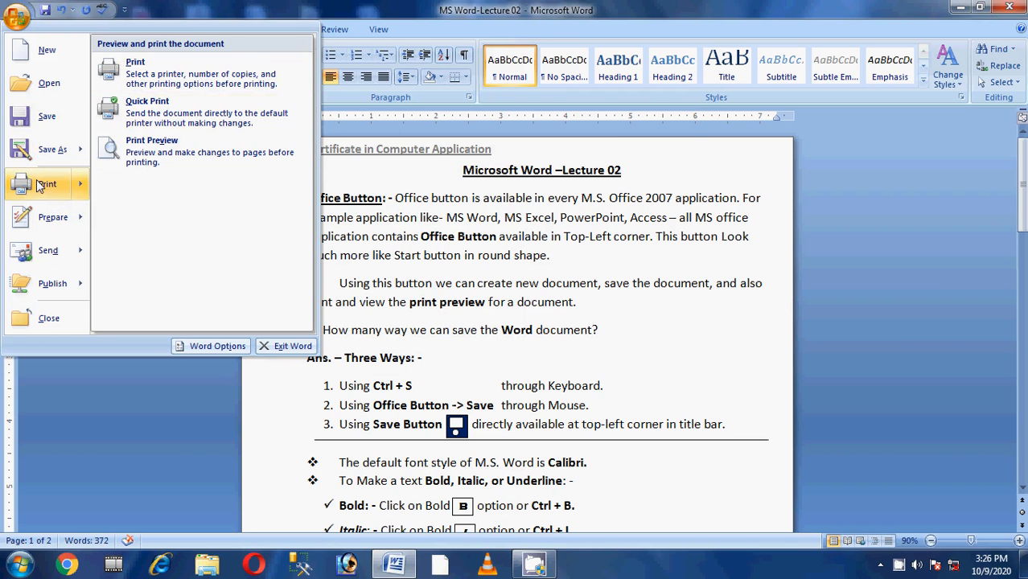
pyautogui.click(40, 185)
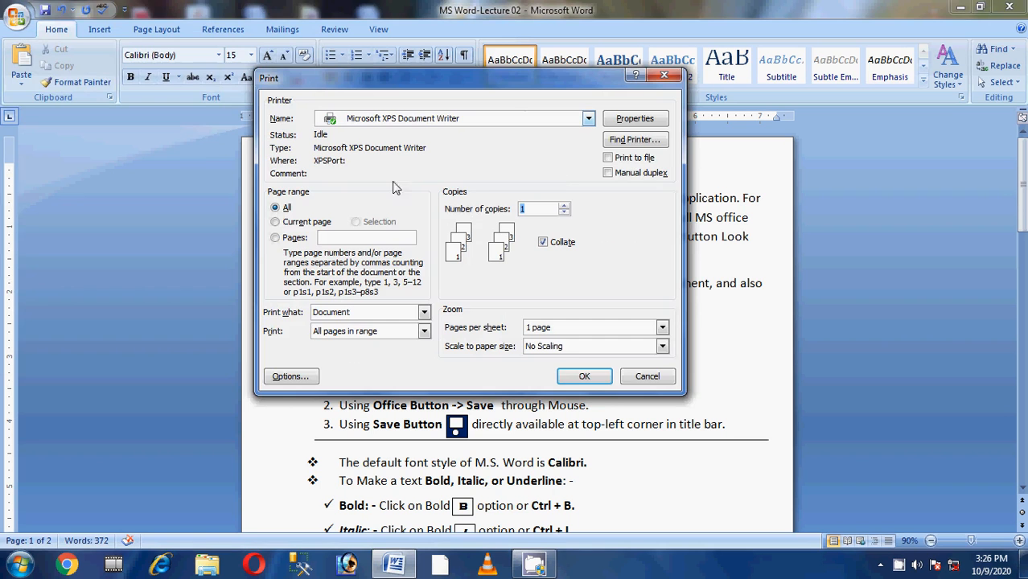
pyautogui.click(665, 75)
# Step: Show the lecture document in Print Preview and magnify the page to 100%
pyautogui.click(18, 16)
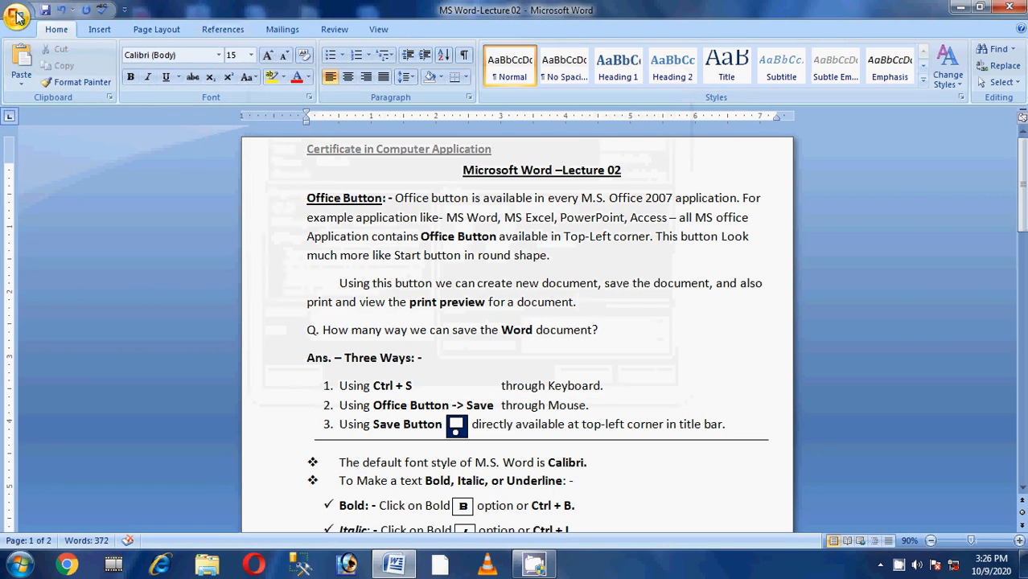
pyautogui.moveTo(22, 197)
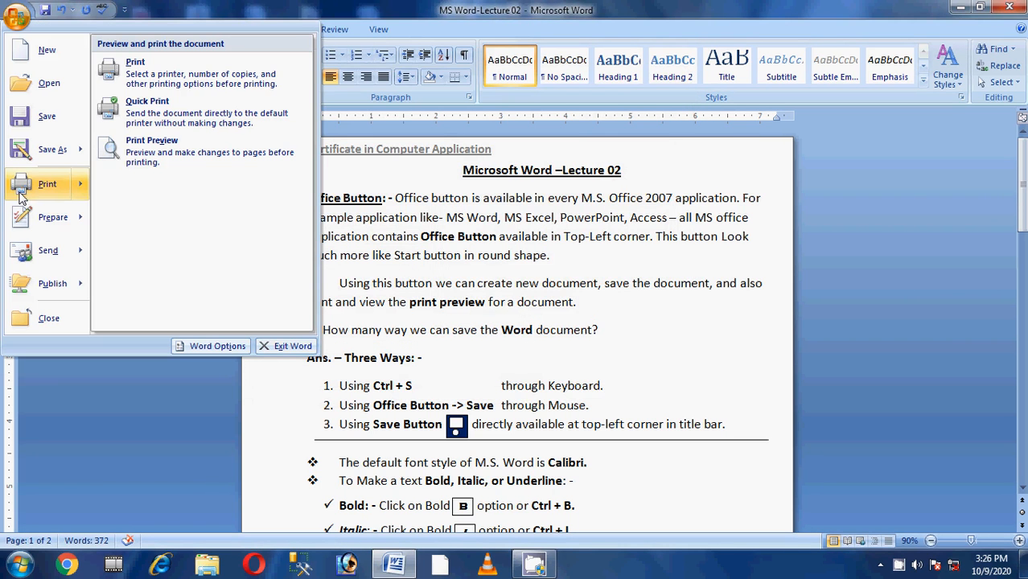
pyautogui.click(191, 144)
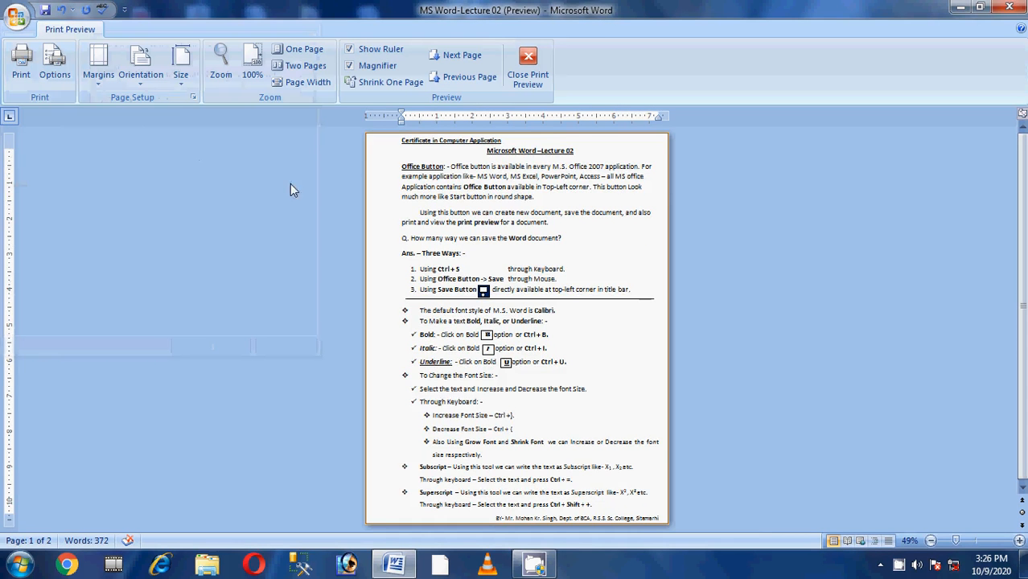
pyautogui.click(492, 250)
# Step: Examine both pages of the lecture document in the print preview, and close the preview
pyautogui.scroll(-15, 501, 264)
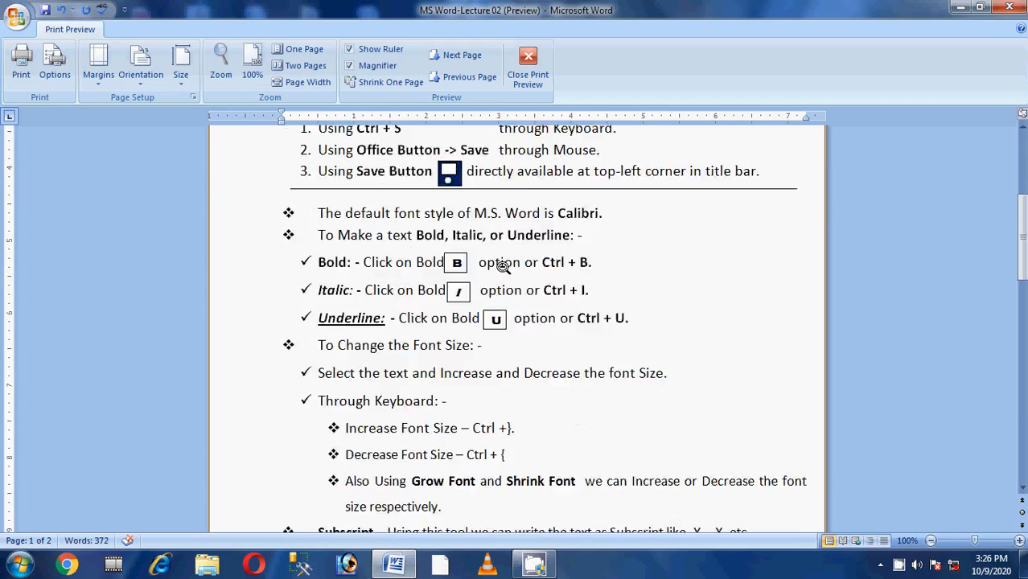
pyautogui.scroll(12, 509, 276)
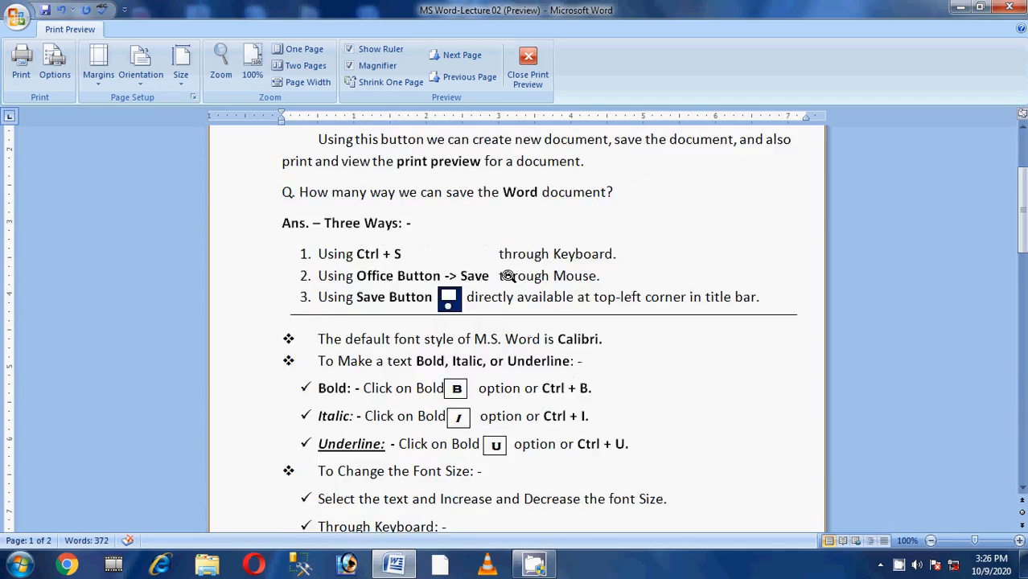
pyautogui.scroll(-2, 510, 284)
pyautogui.scroll(-8, 512, 283)
pyautogui.scroll(11, 511, 286)
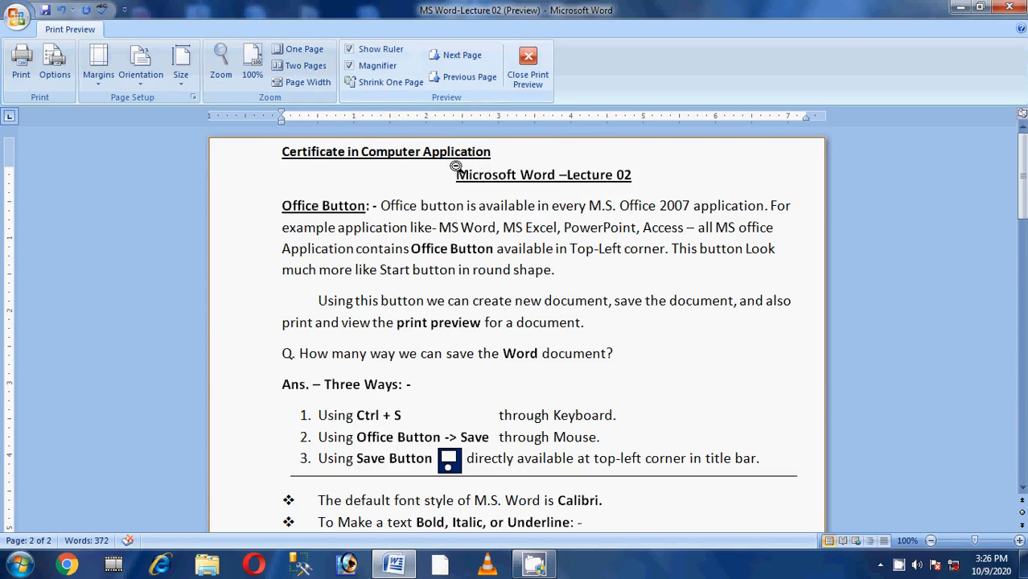
pyautogui.scroll(-10, 482, 269)
pyautogui.scroll(-4, 482, 271)
pyautogui.scroll(10, 482, 266)
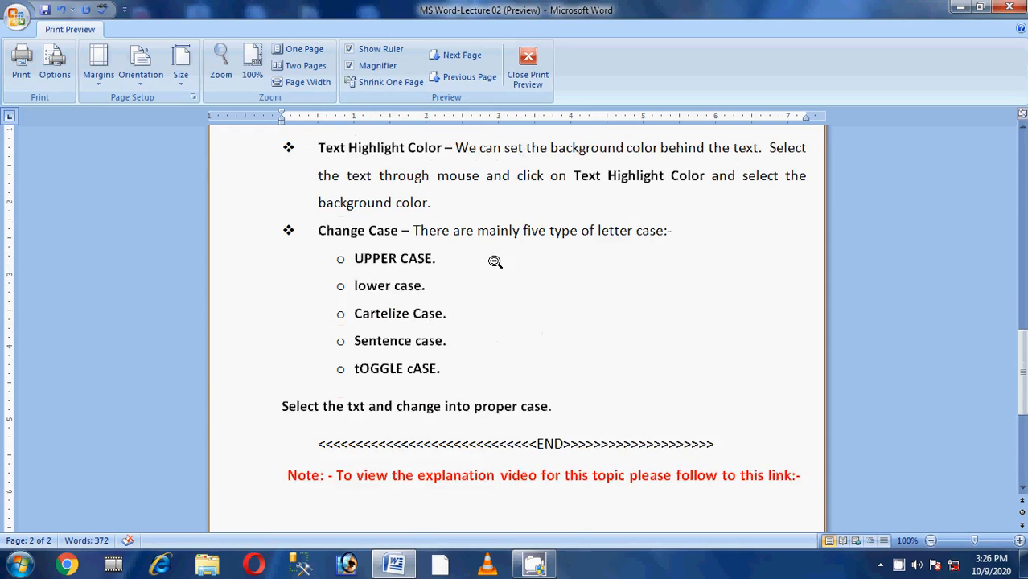
pyautogui.scroll(6, 625, 227)
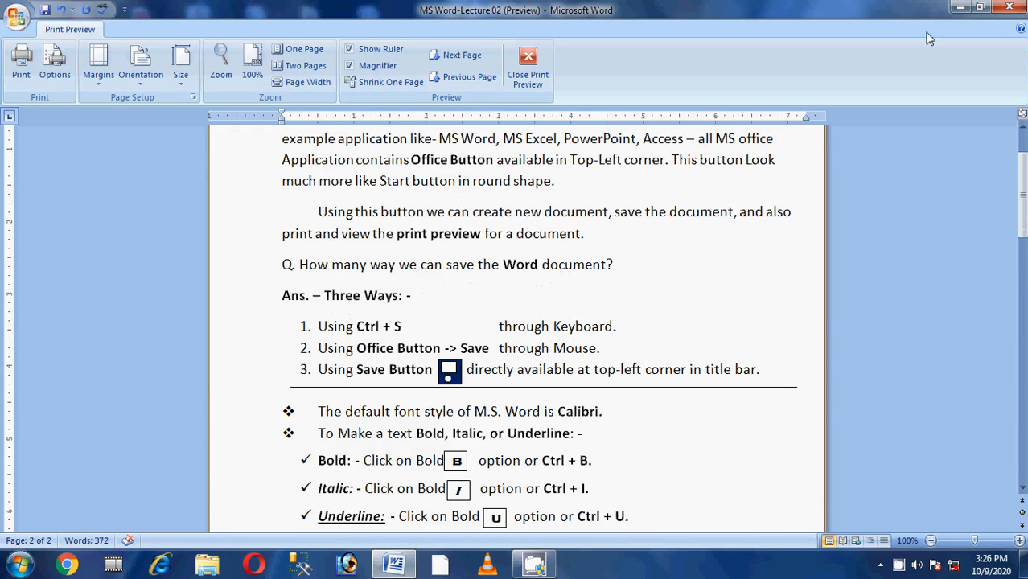
pyautogui.click(527, 84)
# Step: Read the question on how to save a Word document and its first two answers, highlighting each line
pyautogui.scroll(-6, 521, 297)
pyautogui.scroll(-10, 515, 311)
pyautogui.scroll(3, 518, 317)
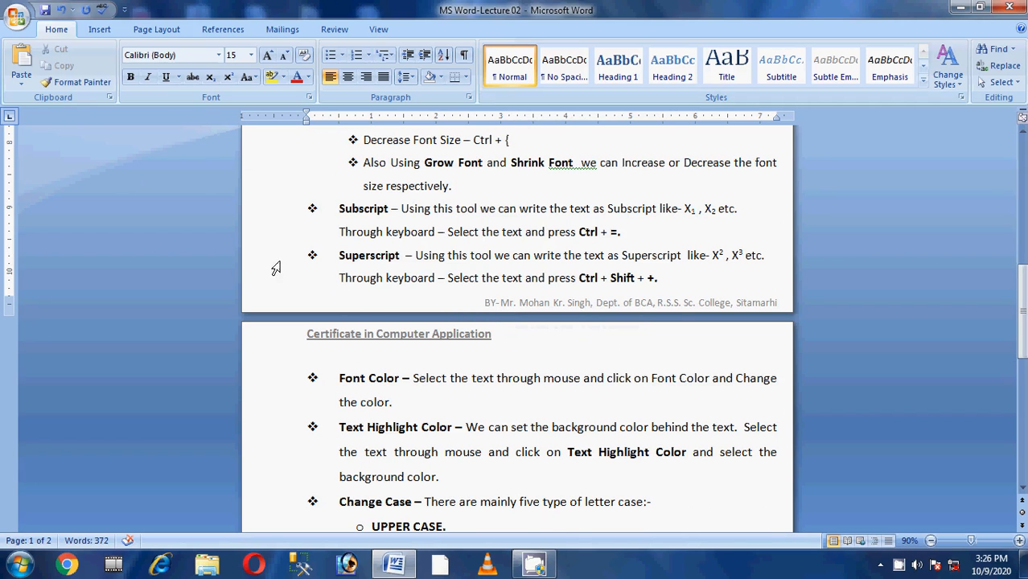
pyautogui.scroll(5, 515, 308)
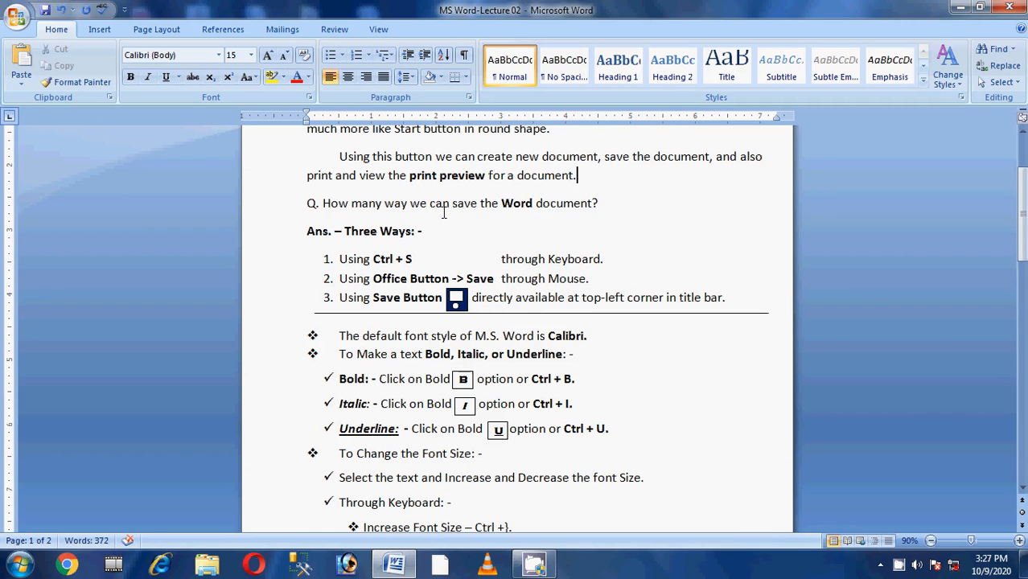
pyautogui.moveTo(323, 204); pyautogui.dragTo(600, 203)
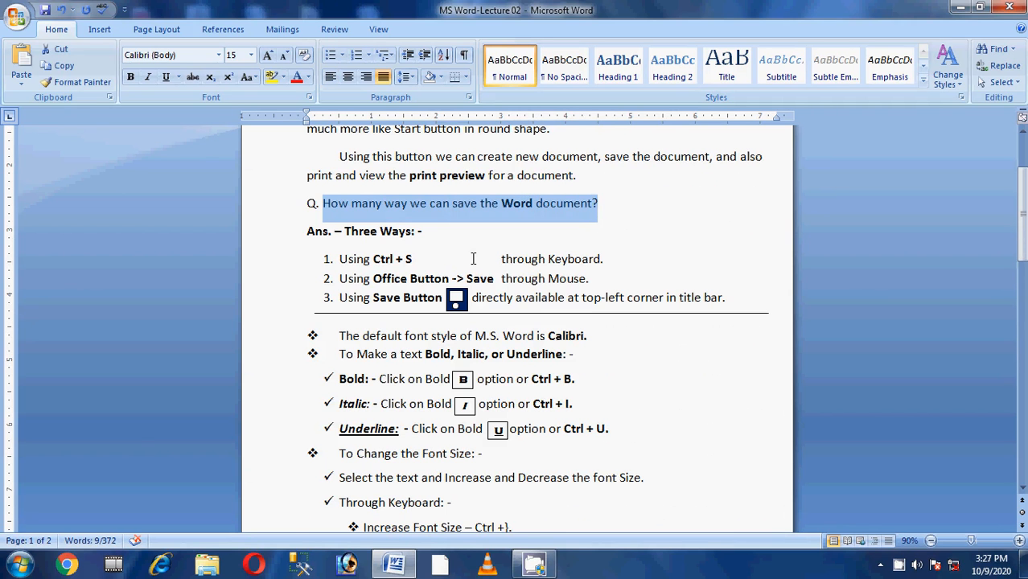
pyautogui.scroll(-1, 393, 245)
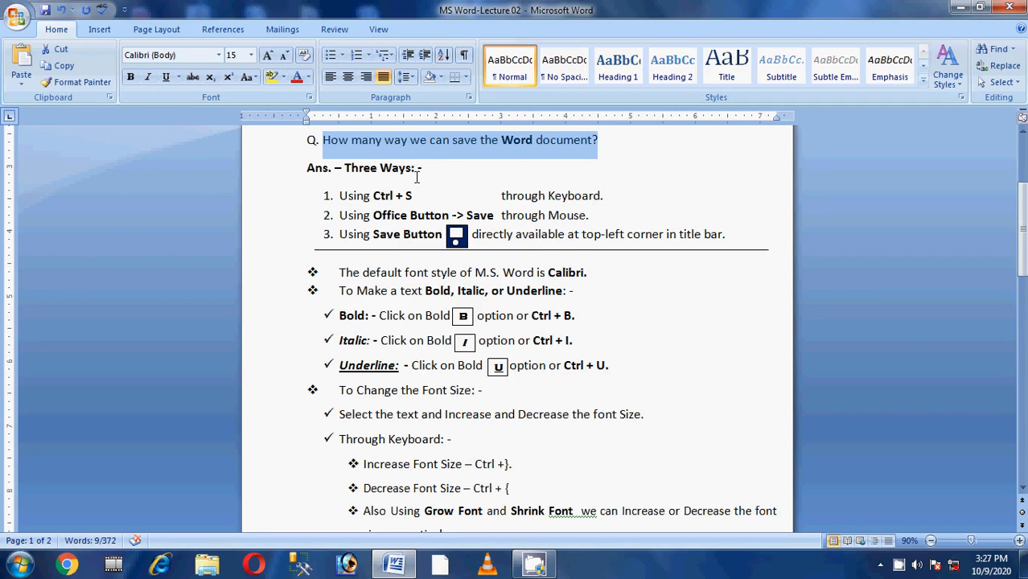
pyautogui.moveTo(419, 170); pyautogui.dragTo(336, 170)
pyautogui.moveTo(415, 197); pyautogui.dragTo(339, 196)
pyautogui.moveTo(614, 195); pyautogui.dragTo(577, 215)
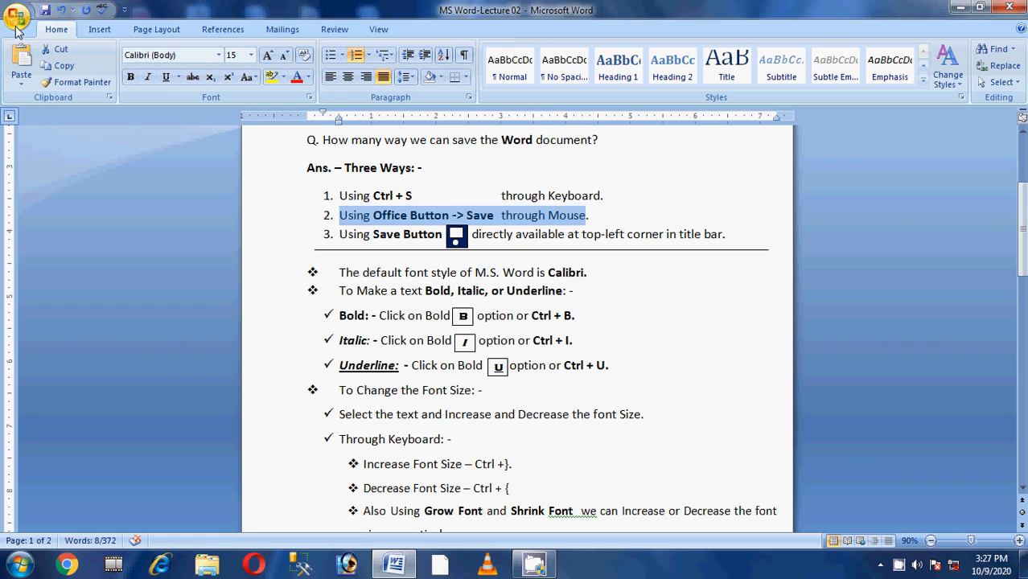
# Step: Locate the Save command among the file commands without saving the document
pyautogui.click(17, 16)
pyautogui.moveTo(24, 148)
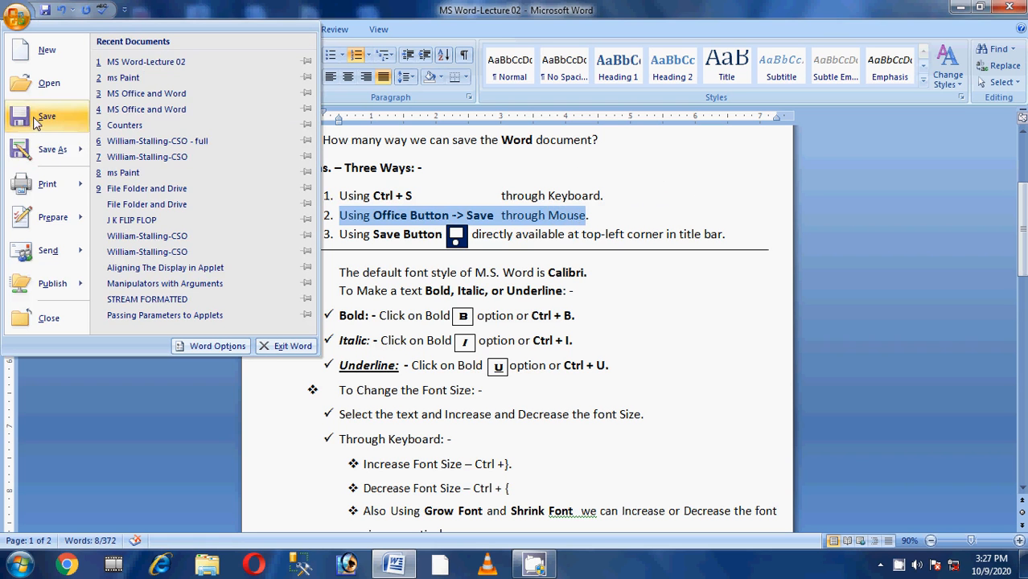
pyautogui.click(672, 300)
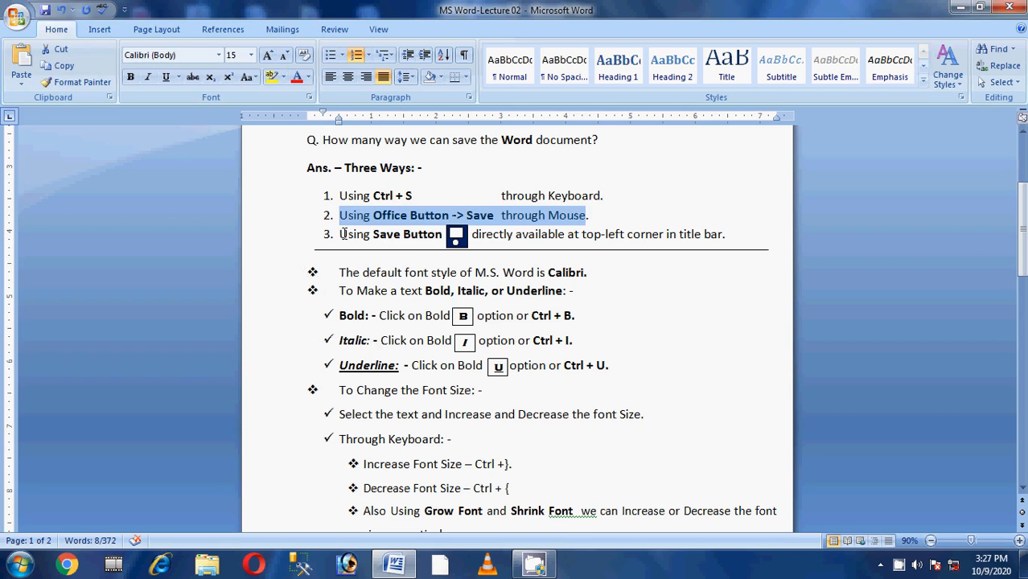
# Step: Highlight the third save answer about the Save Button, and save the document with that button
pyautogui.moveTo(340, 234); pyautogui.dragTo(437, 238)
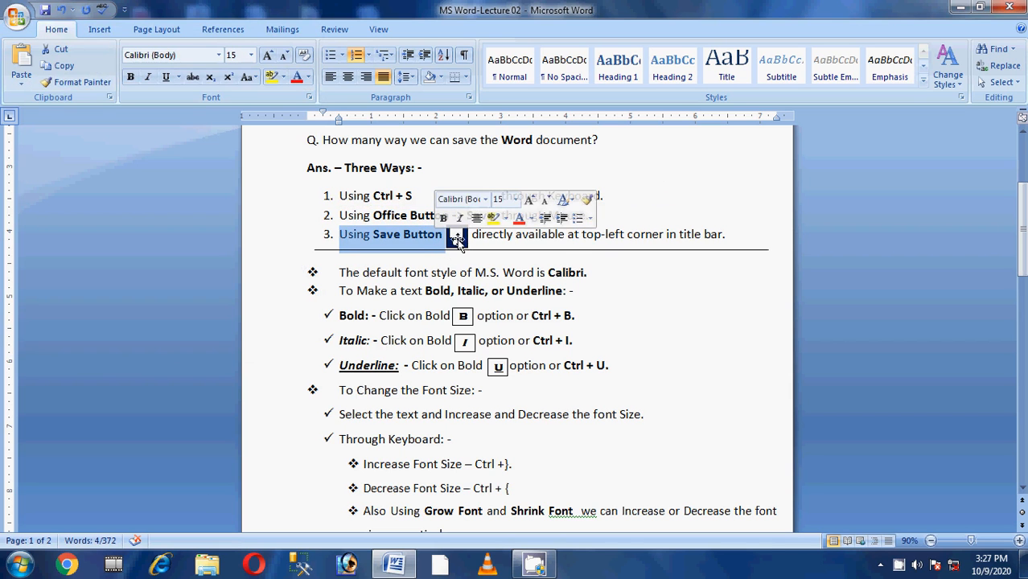
pyautogui.moveTo(473, 234); pyautogui.dragTo(547, 234)
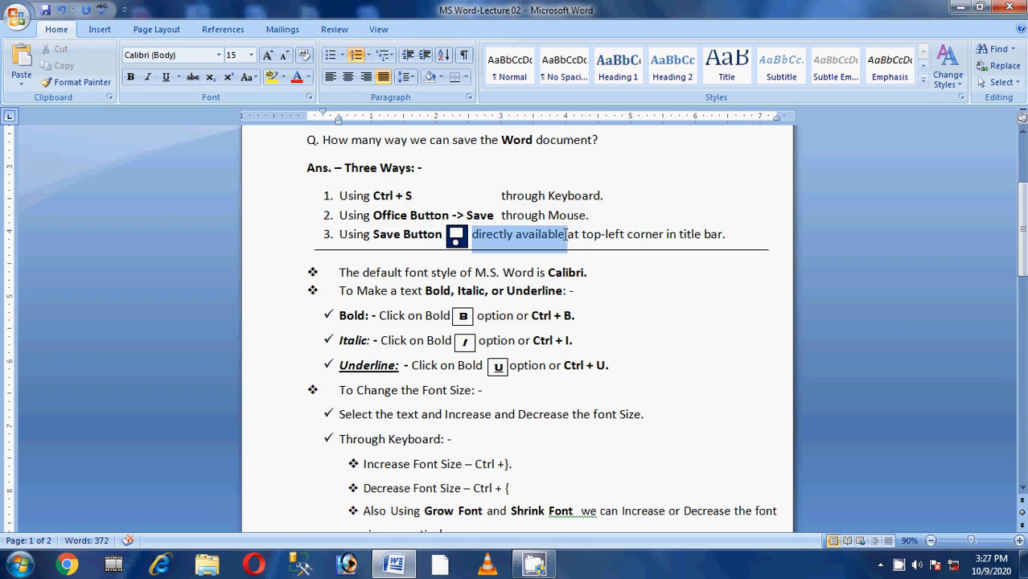
pyautogui.moveTo(569, 234); pyautogui.dragTo(718, 235)
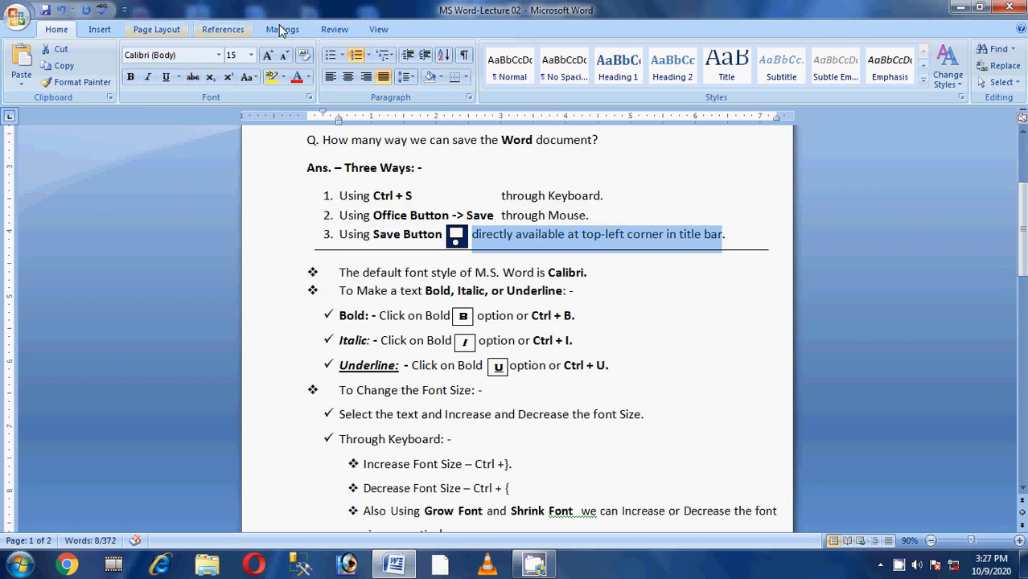
pyautogui.click(44, 10)
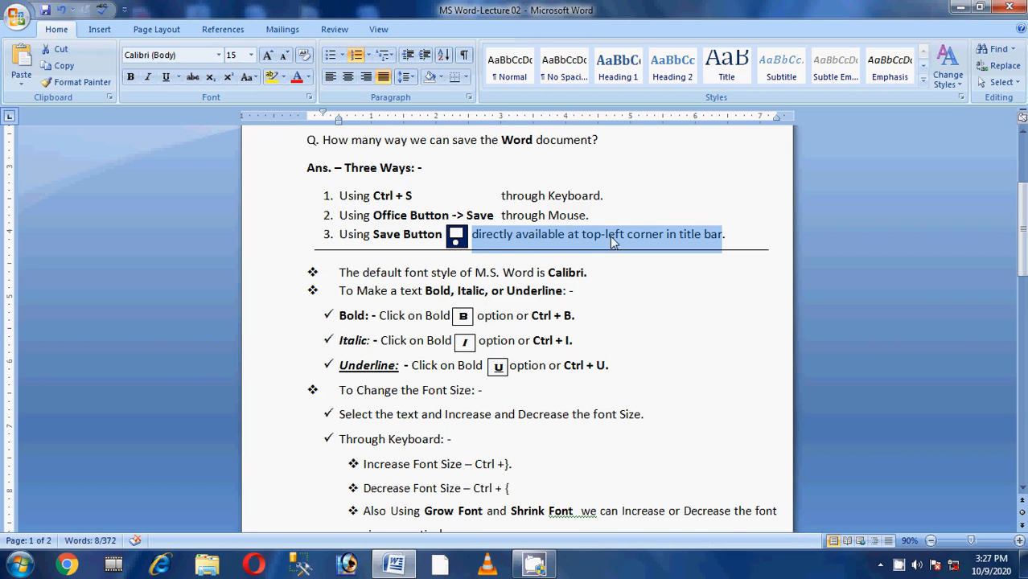
# Step: Highlight the line on Word's default font style, Calibri, and look at the list of available fonts
pyautogui.scroll(-3, 629, 232)
pyautogui.scroll(1, 628, 231)
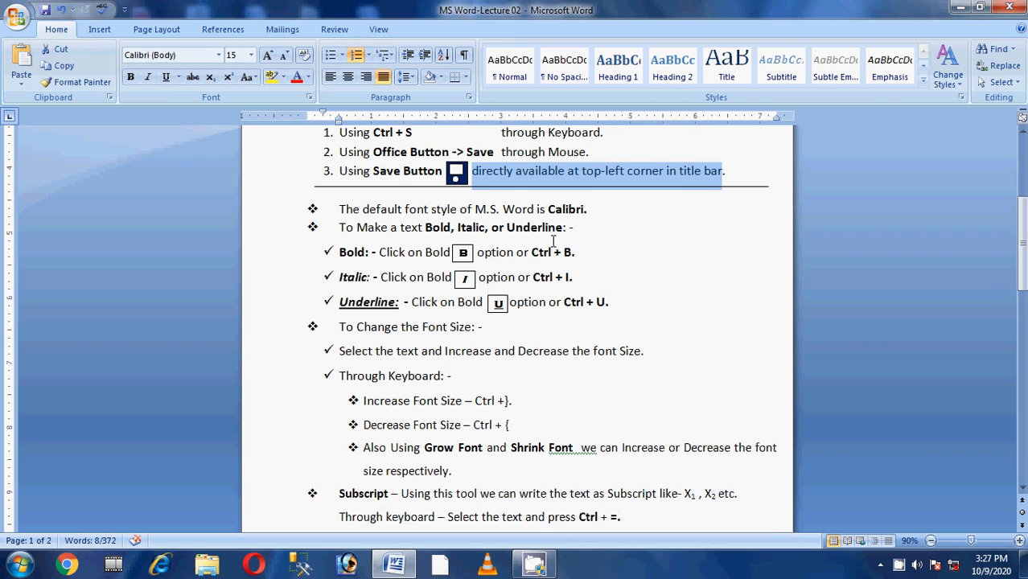
pyautogui.click(338, 211)
pyautogui.moveTo(340, 209); pyautogui.dragTo(595, 210)
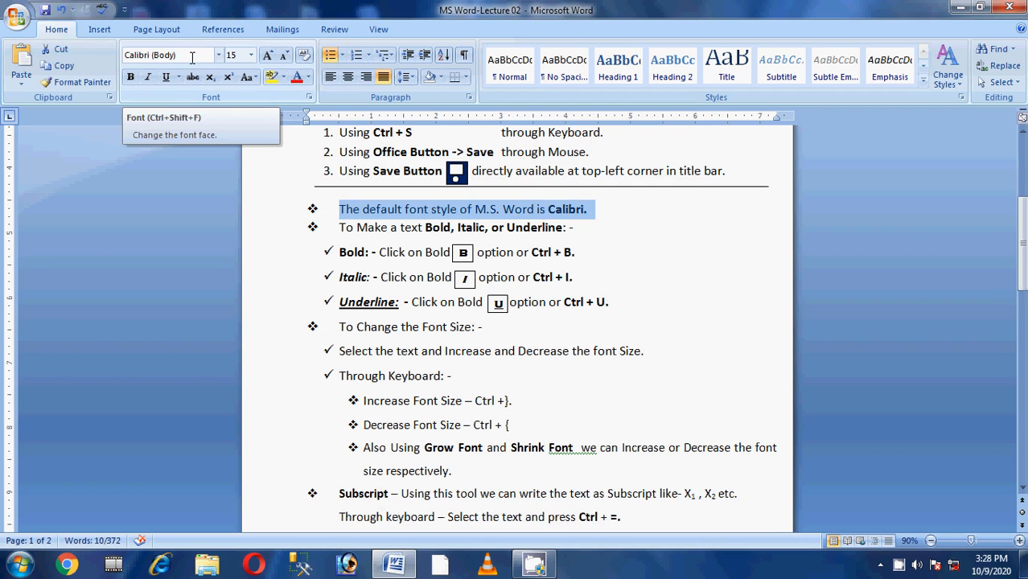
pyautogui.click(218, 55)
pyautogui.click(218, 55)
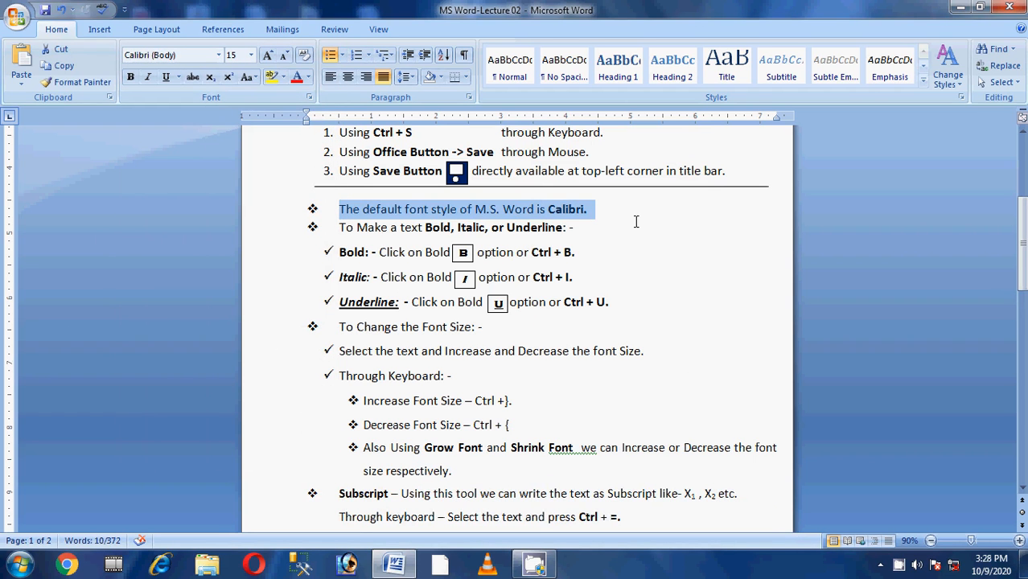
# Step: Read the heading on making text Bold, Italic, or Underline and its Bold instruction, highlighting each line
pyautogui.moveTo(339, 228); pyautogui.dragTo(575, 228)
pyautogui.click(574, 229)
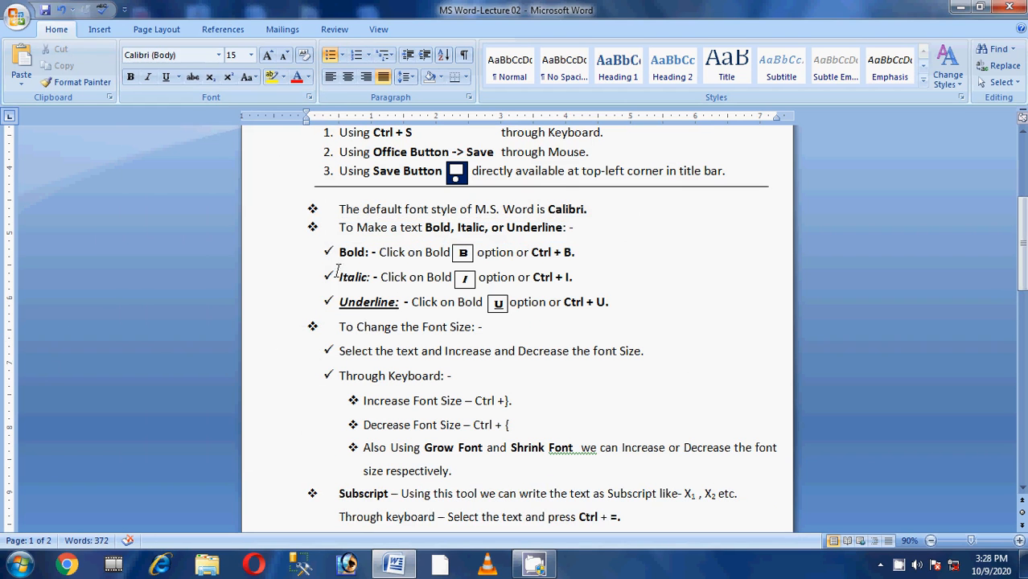
pyautogui.moveTo(339, 252); pyautogui.dragTo(577, 256)
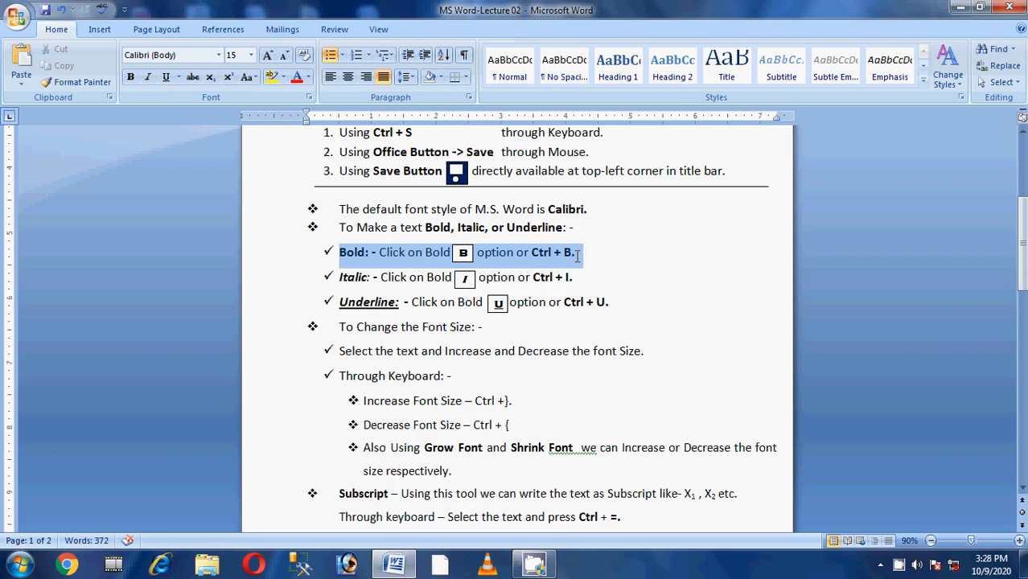
pyautogui.click(621, 275)
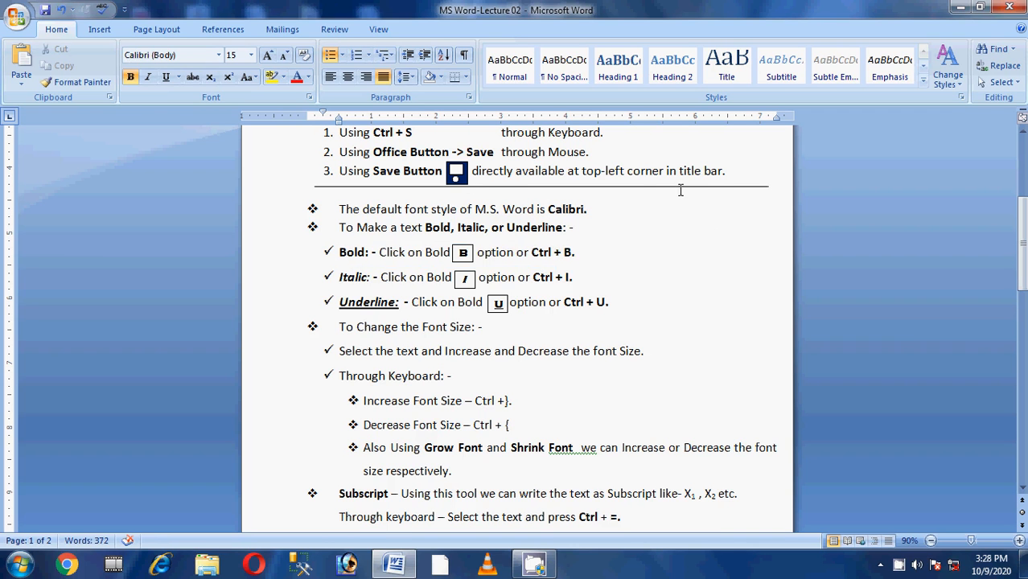
# Step: Demonstrate bold on the word "corner" in the third save answer by repeatedly applying and removing it
pyautogui.doubleClick(645, 170)
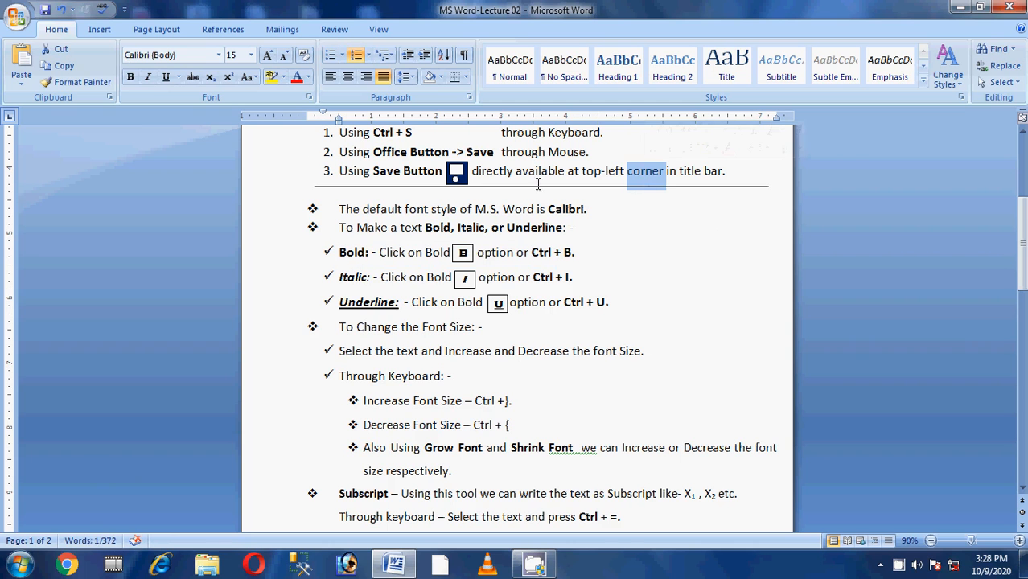
pyautogui.click(129, 76)
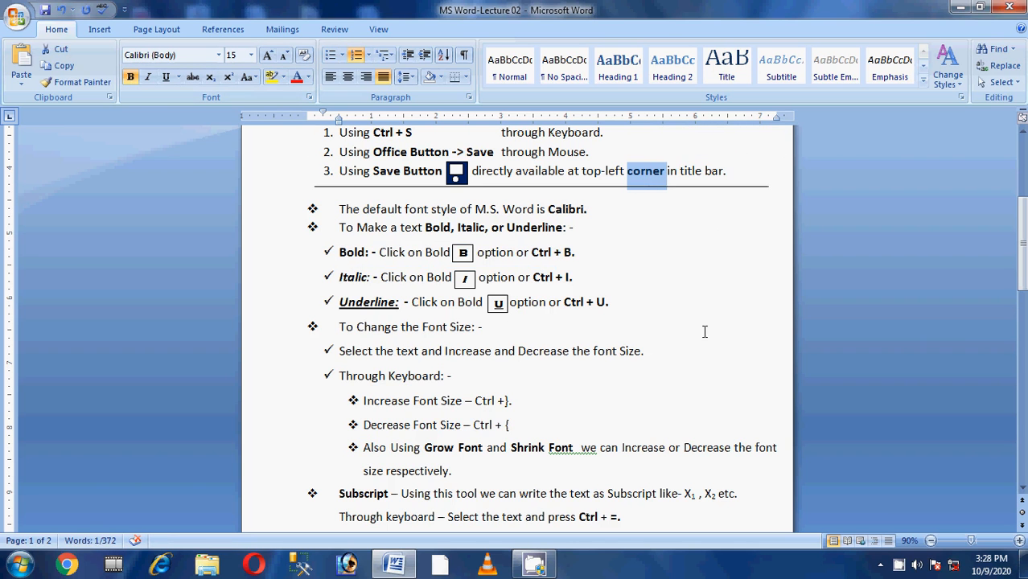
pyautogui.hotkey('ctrl', 'b')
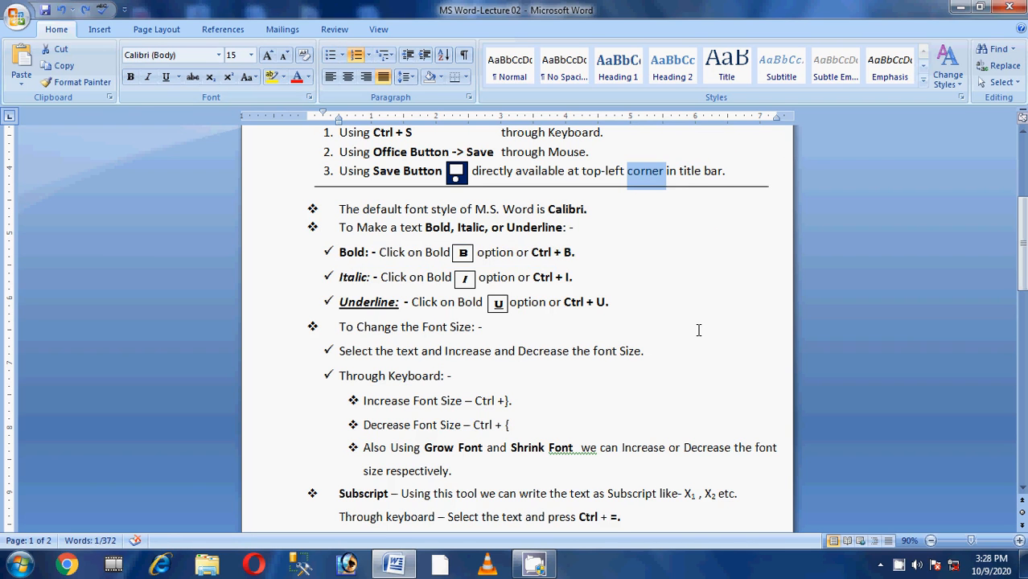
pyautogui.hotkey('ctrl', 'b')
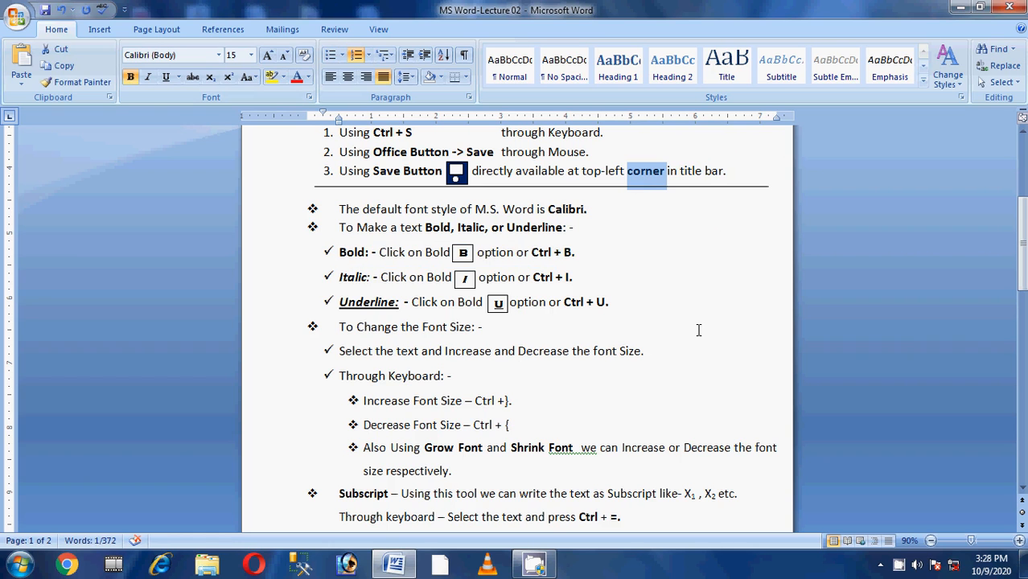
pyautogui.hotkey('ctrl', 'b')
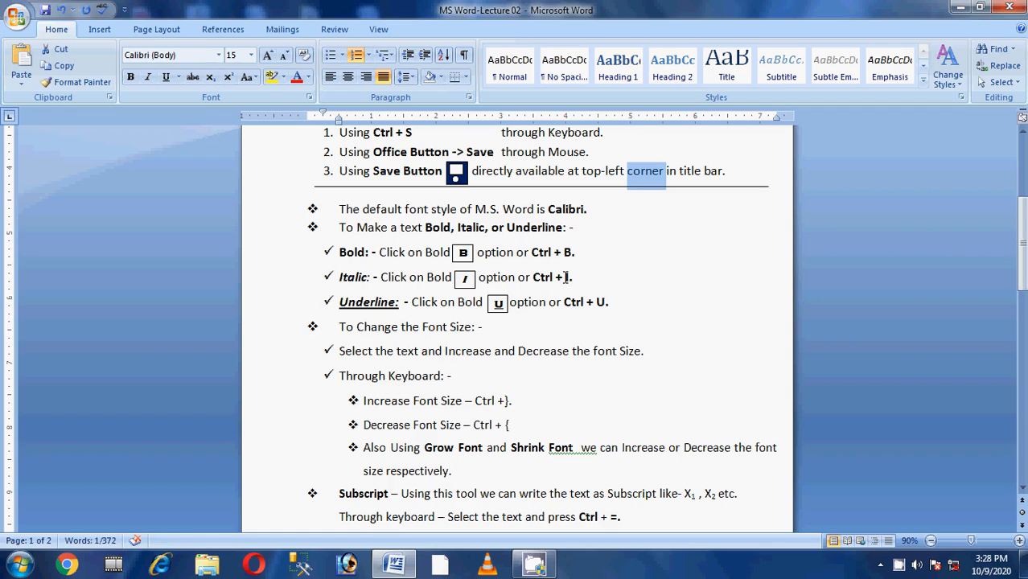
# Step: Highlight the Italic and Underline shortcuts, and check the formatting applied to the word "Underline" in the notes
pyautogui.moveTo(574, 276); pyautogui.dragTo(532, 278)
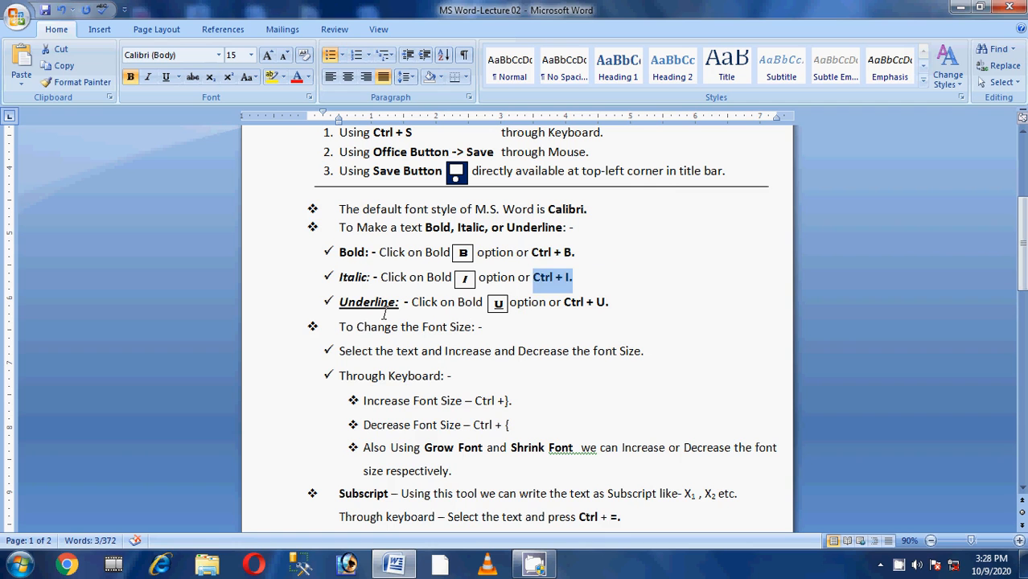
pyautogui.moveTo(618, 304); pyautogui.dragTo(565, 304)
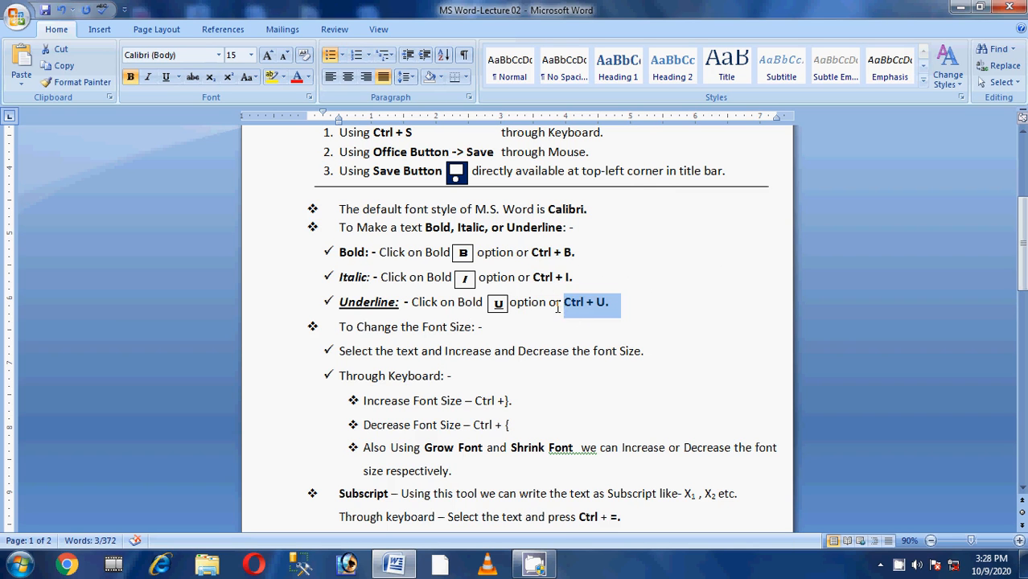
pyautogui.click(384, 302)
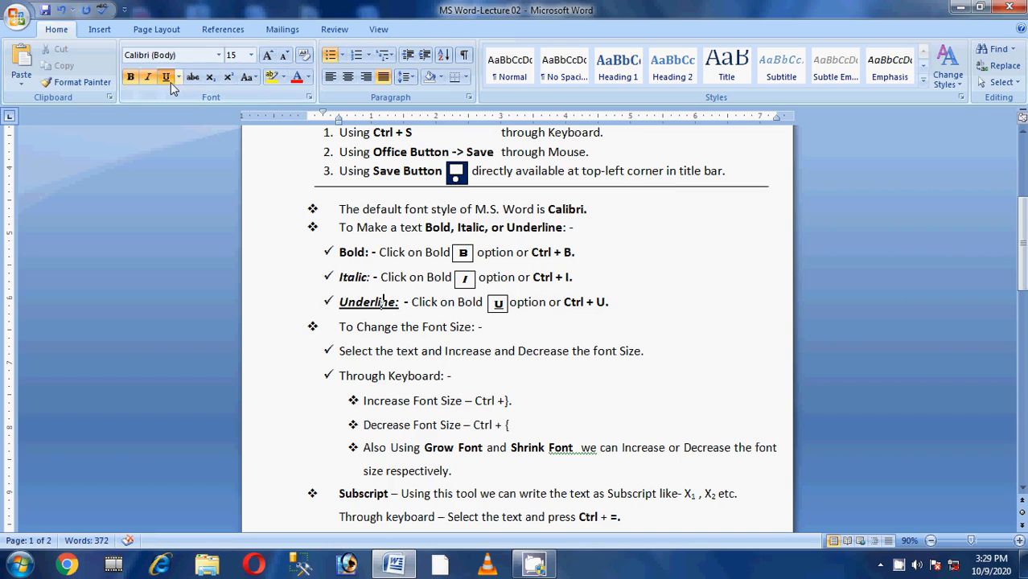
pyautogui.click(112, 87)
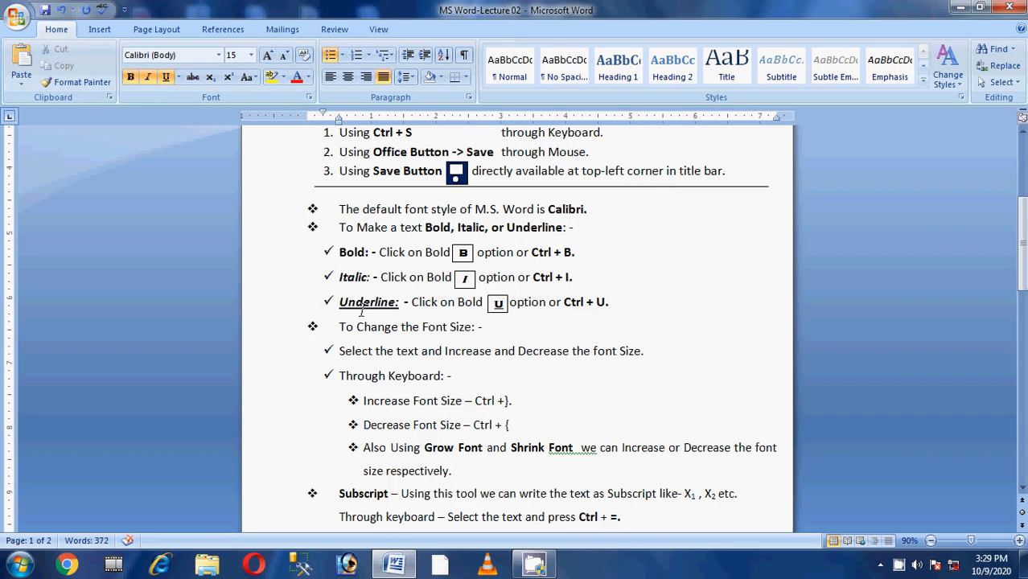
pyautogui.click(424, 302)
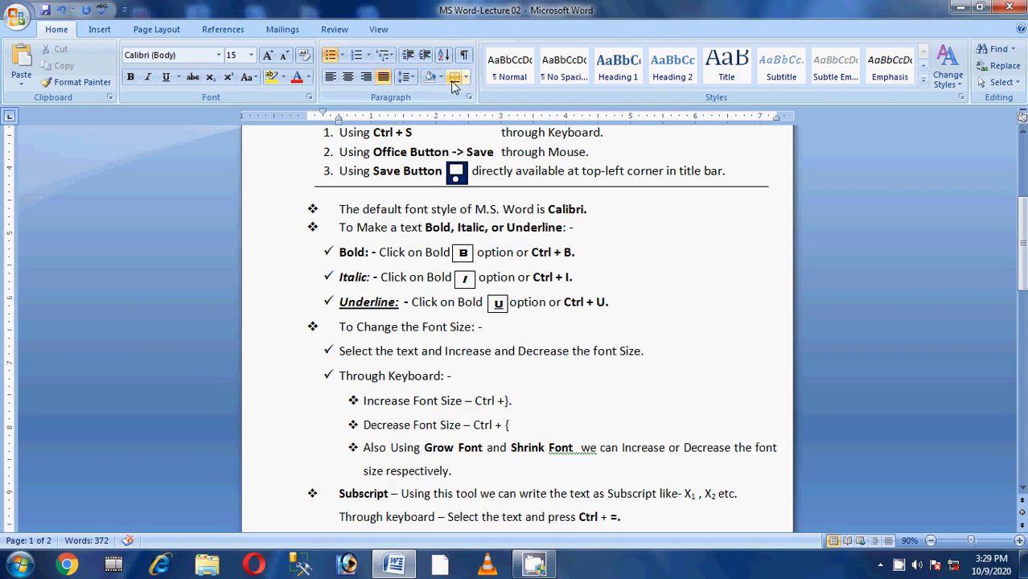
# Step: Read the "To Change the Font Size" heading and its first bullet, highlighting each line
pyautogui.scroll(-1, 478, 328)
pyautogui.scroll(-3, 478, 328)
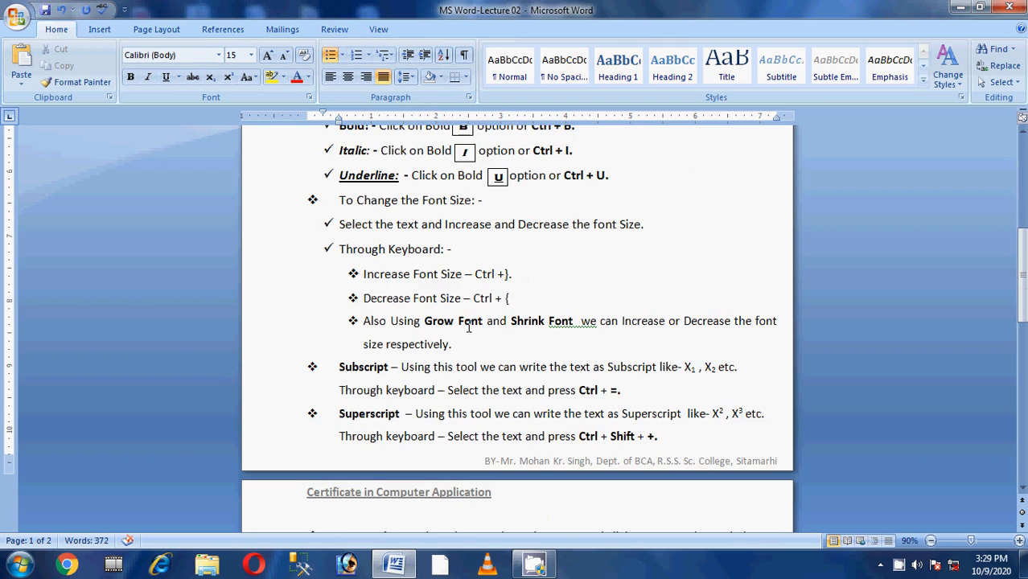
pyautogui.moveTo(341, 203); pyautogui.dragTo(480, 203)
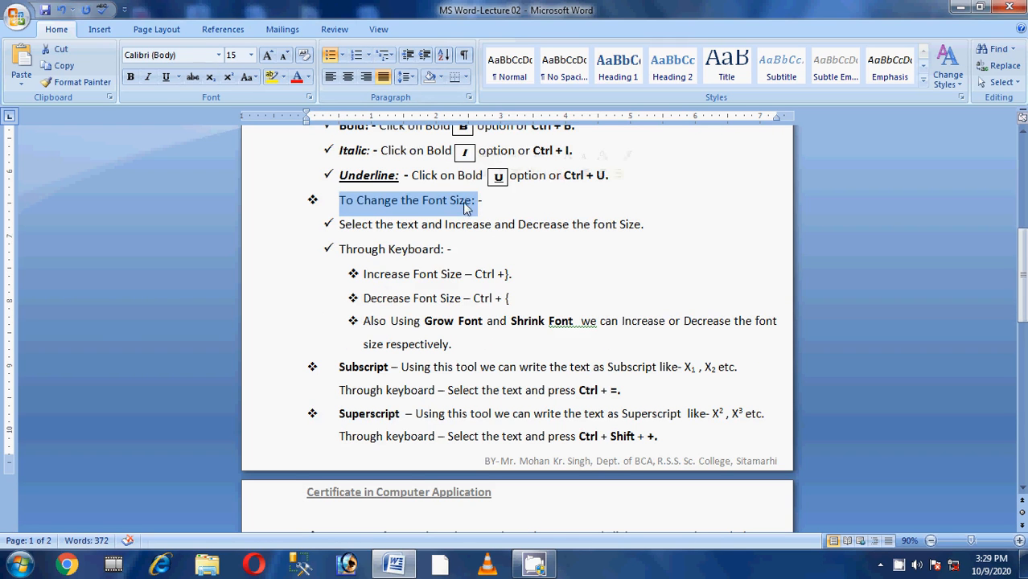
pyautogui.click(356, 226)
pyautogui.moveTo(340, 228); pyautogui.dragTo(655, 226)
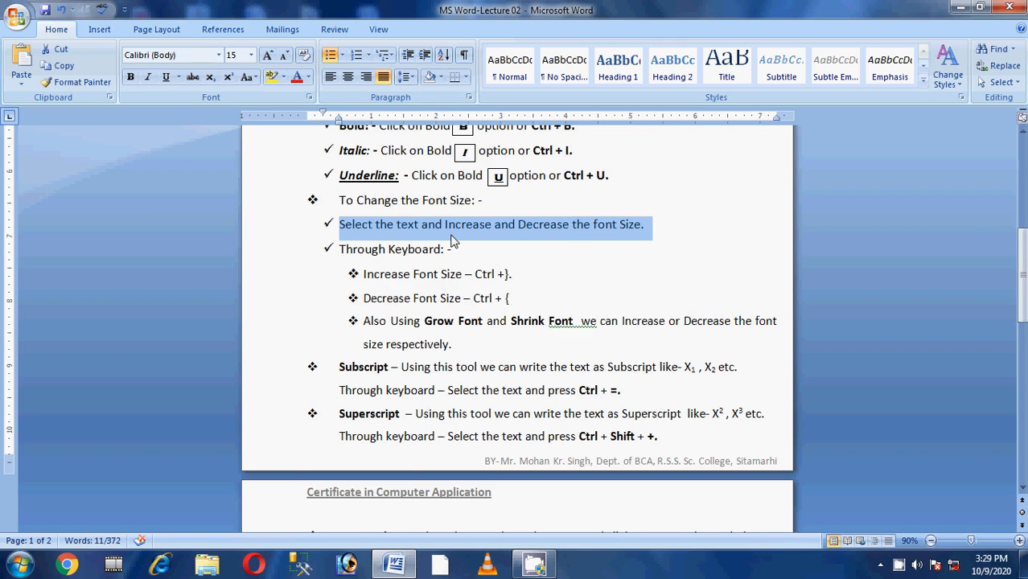
# Step: Replace "and" with "or" between "Increase" and "Decrease" in the first font size bullet
pyautogui.doubleClick(509, 228)
pyautogui.press('Delete')
pyautogui.write('or')
# Step: Set the "Select the text and Increase or Decrease the font Size" line to size 24, and undo the change
pyautogui.moveTo(344, 226); pyautogui.dragTo(649, 226)
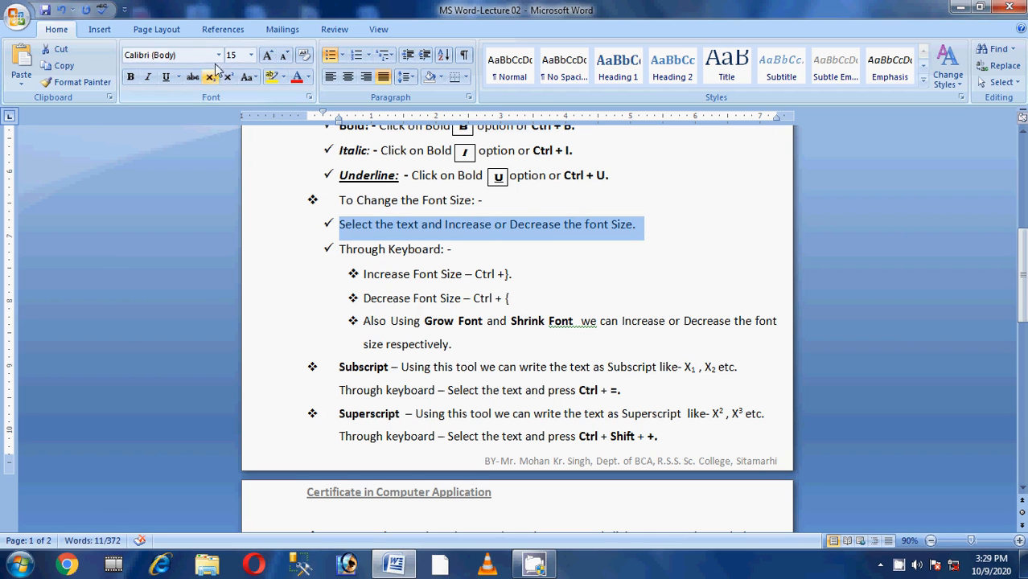
pyautogui.click(250, 56)
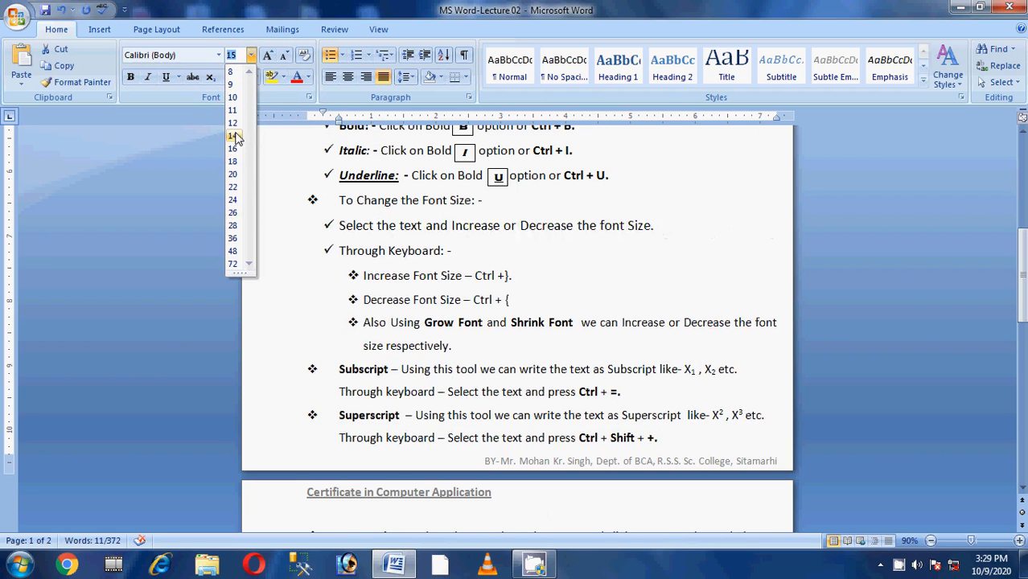
pyautogui.click(233, 199)
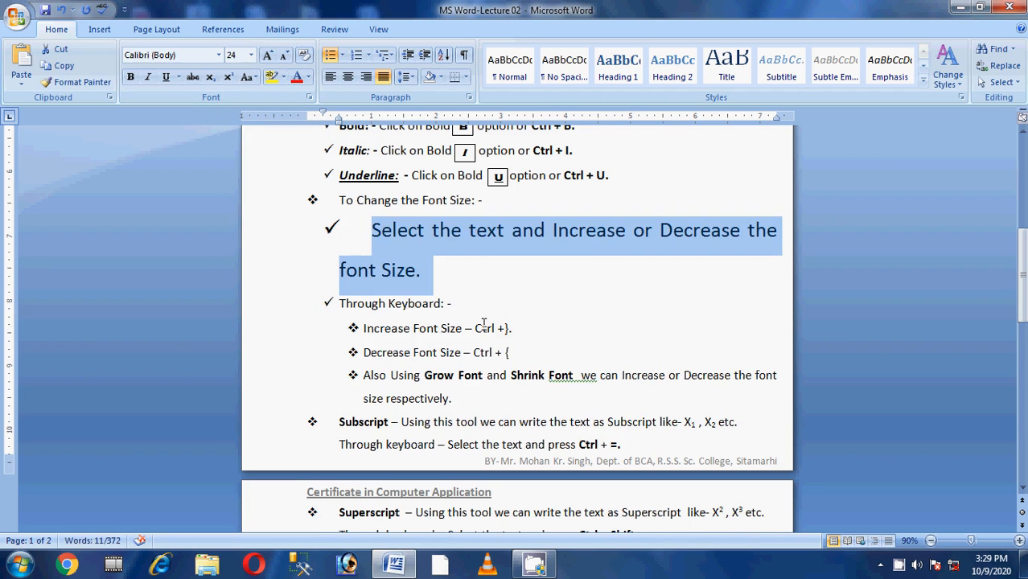
pyautogui.hotkey('ctrl', 'z')
pyautogui.click(642, 257)
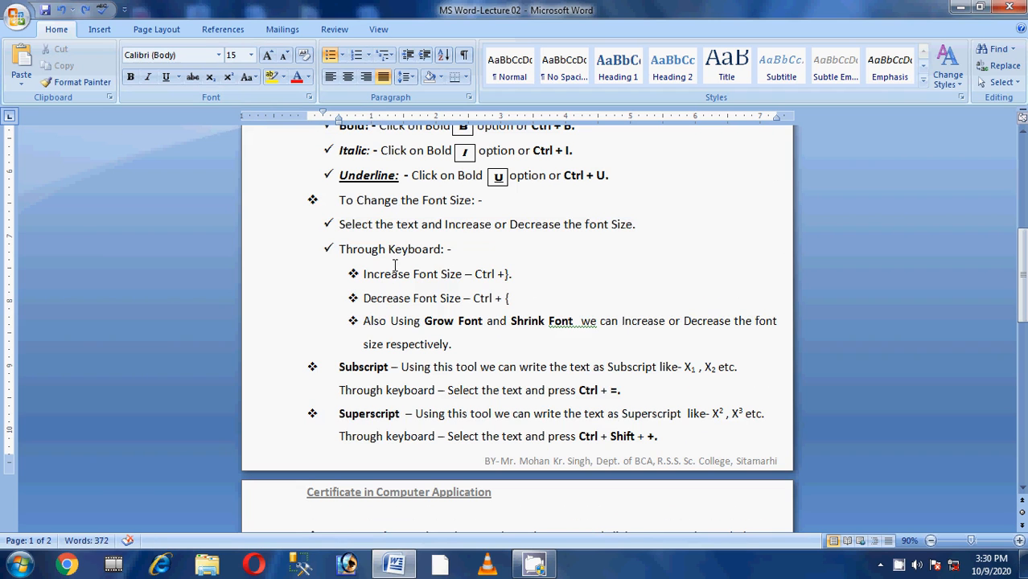
# Step: Highlight the Increase Font Size shortcut, and insert a space between its plus sign and closing brace
pyautogui.scroll(-1, 560, 259)
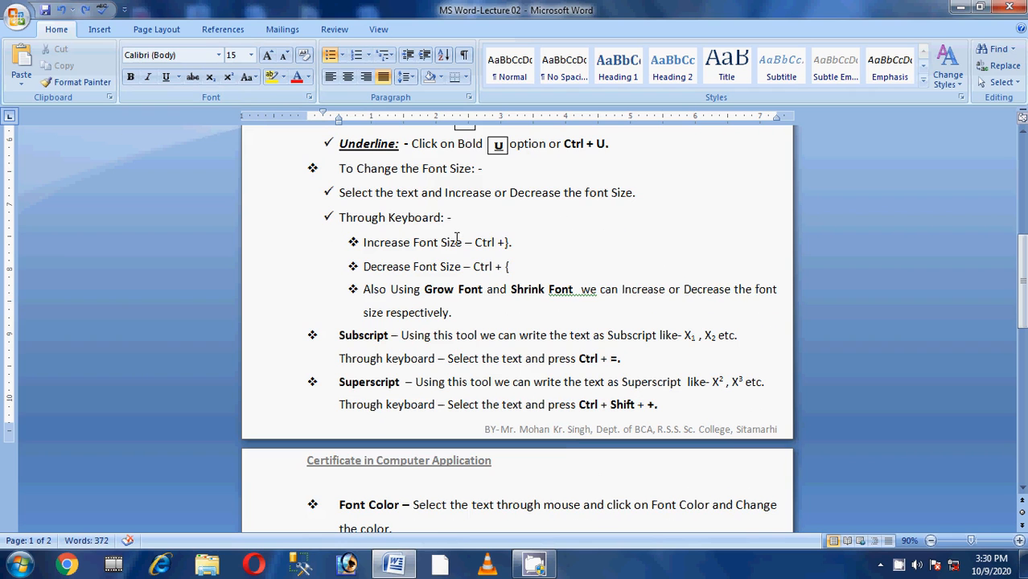
pyautogui.moveTo(475, 244); pyautogui.dragTo(510, 244)
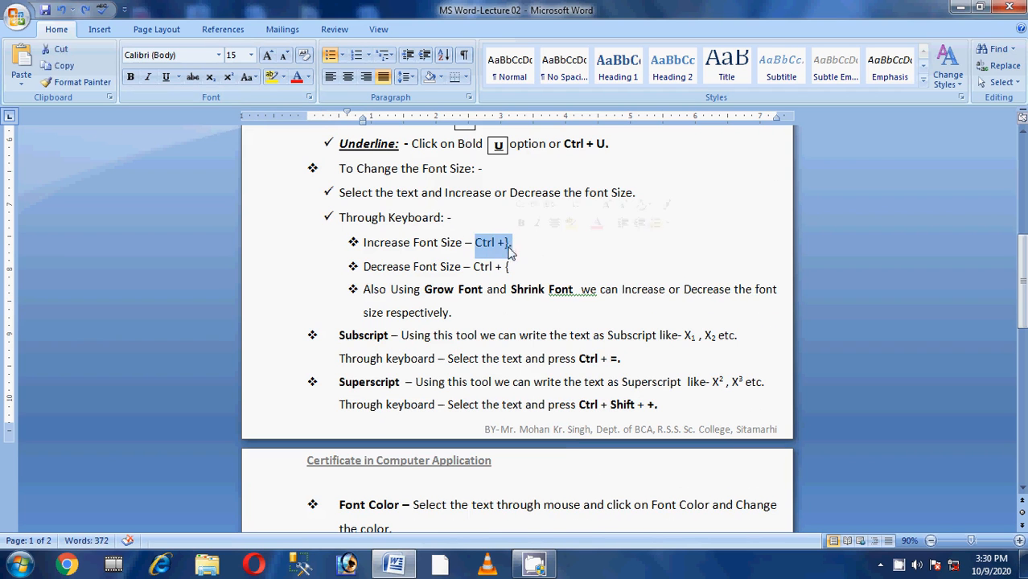
pyautogui.click(498, 244)
pyautogui.doubleClick(505, 244)
pyautogui.click(507, 245)
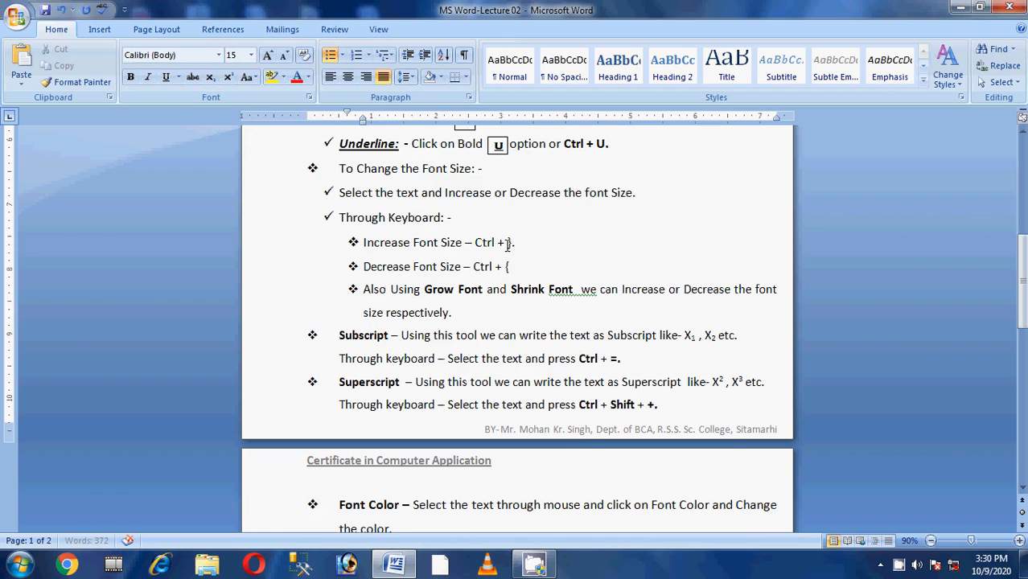
# Step: Highlight the Decrease Font Size shortcut, look up the brace keys on the On-Screen Keyboard, and close the keyboard
pyautogui.moveTo(518, 242); pyautogui.dragTo(521, 272)
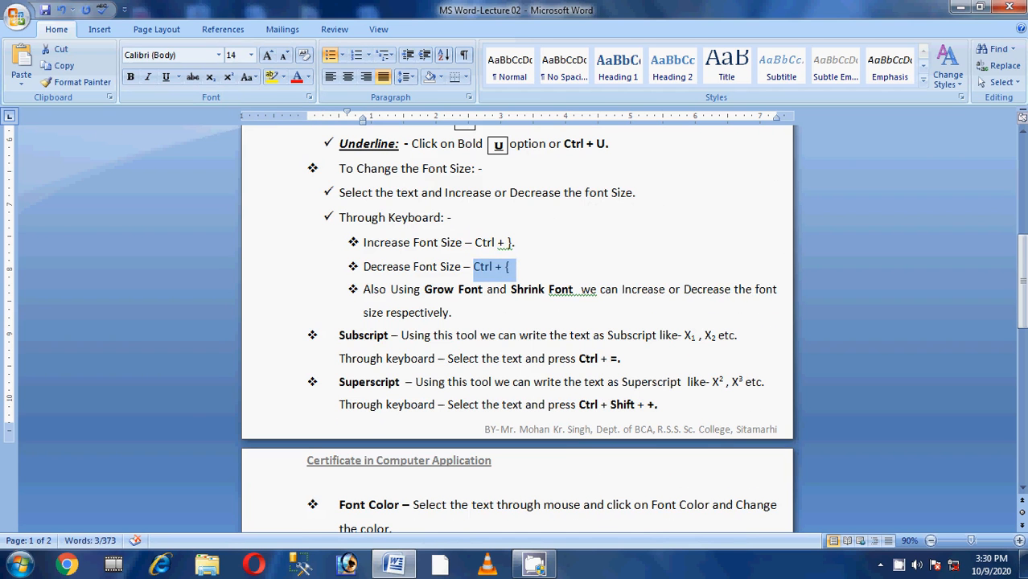
pyautogui.click(21, 566)
pyautogui.write('on')
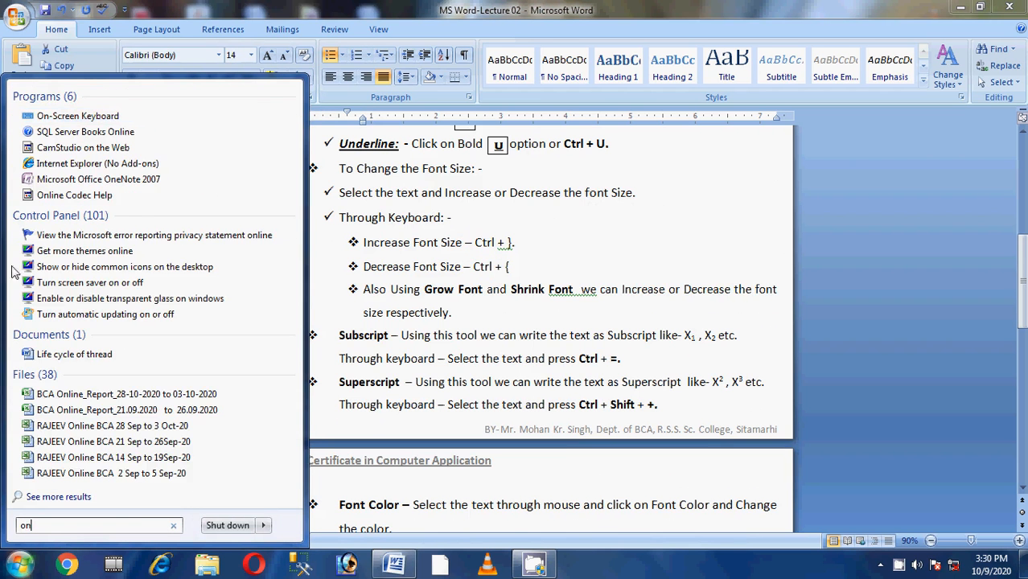
pyautogui.click(81, 116)
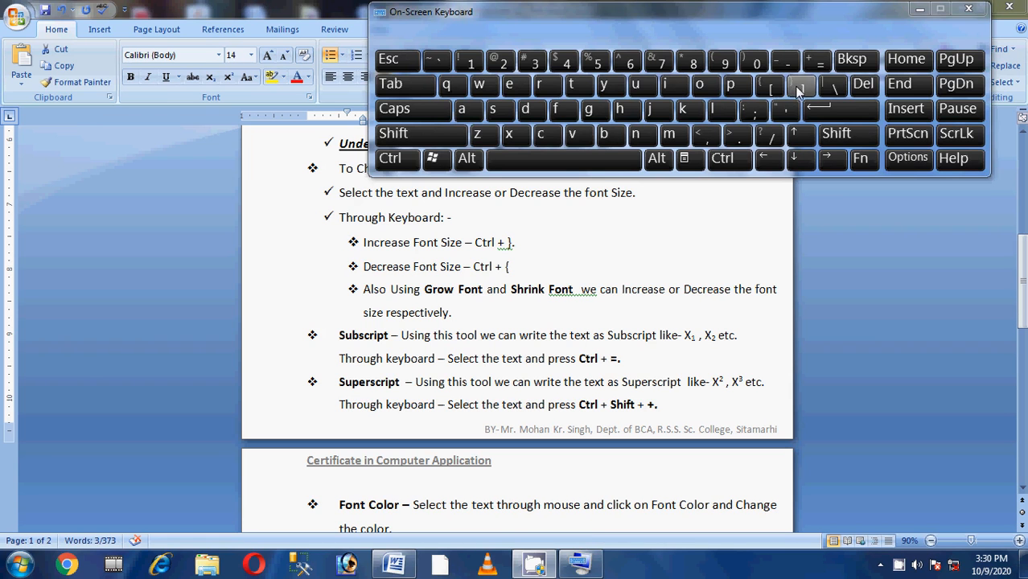
pyautogui.click(970, 10)
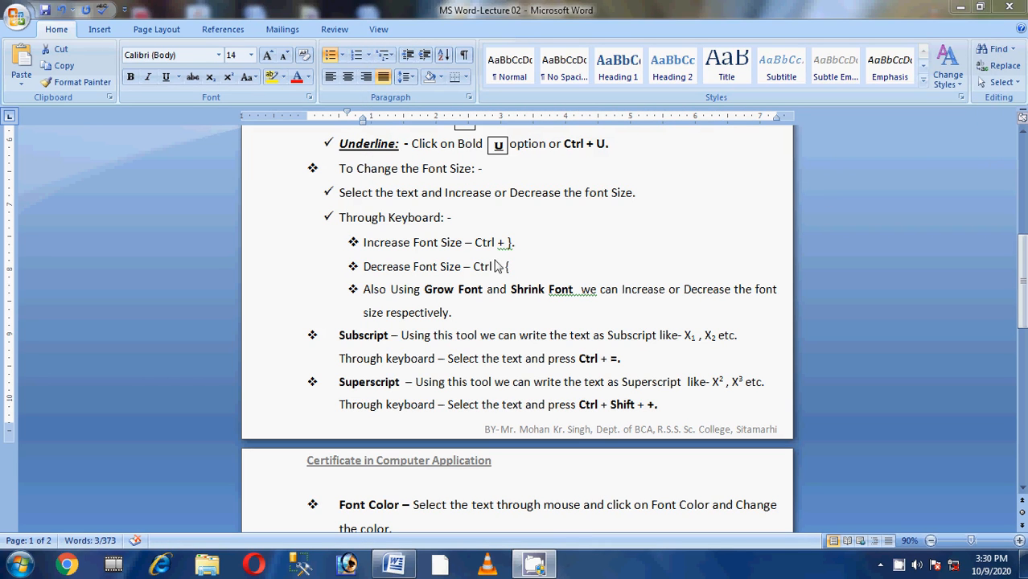
# Step: Enlarge the word "Decrease" in the "Select the text and Increase or Decrease the font Size" line by nine one-point increases
pyautogui.doubleClick(538, 199)
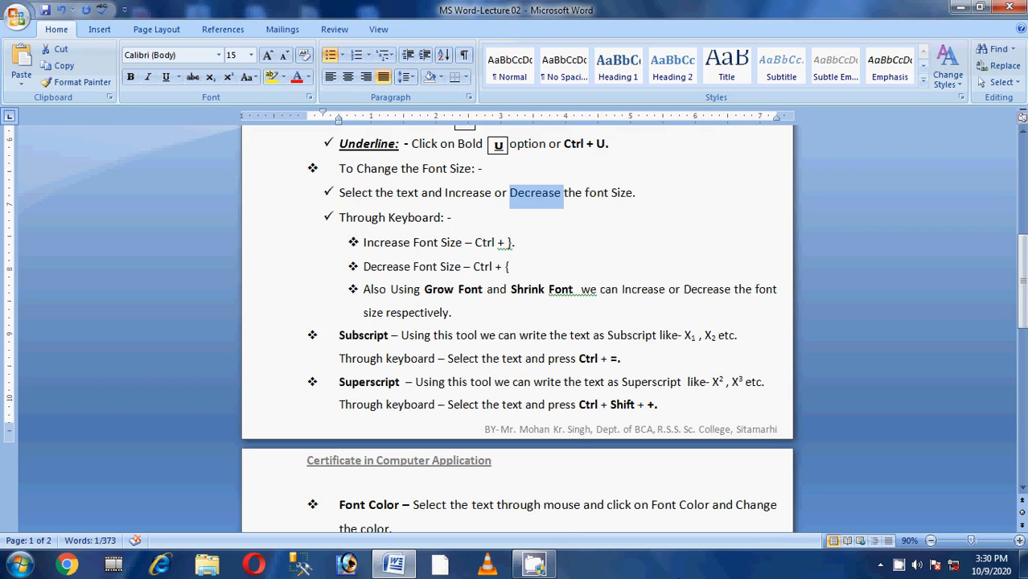
pyautogui.hotkey('ctrl', ']')
pyautogui.hotkey('ctrl', ']')
pyautogui.hotkey('ctrl', ']')
pyautogui.hotkey('ctrl', ']')
pyautogui.hotkey('ctrl', ']')
pyautogui.hotkey('ctrl', ']')
pyautogui.hotkey('ctrl', ']')
pyautogui.hotkey('ctrl', ']')
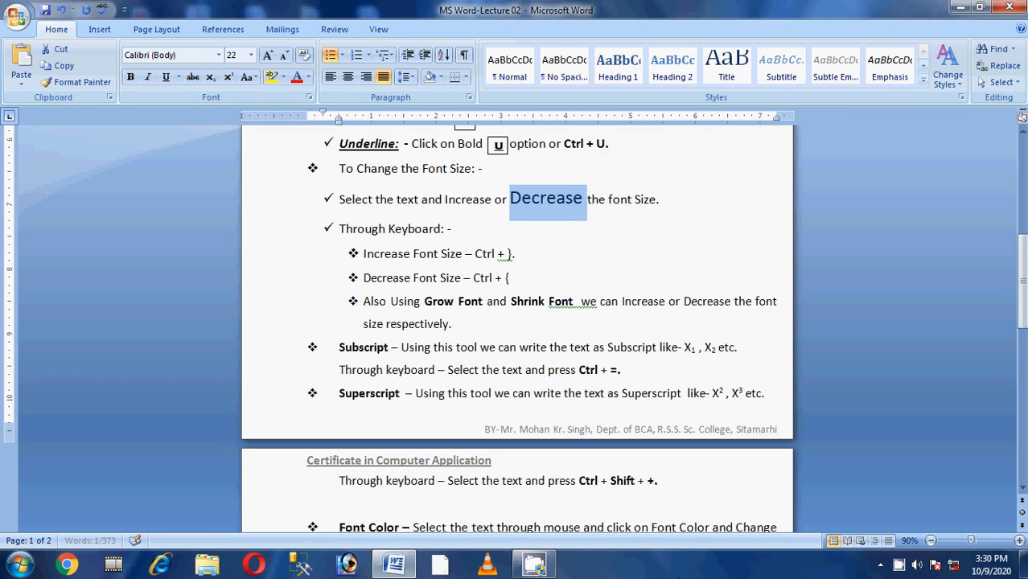
pyautogui.hotkey('ctrl', ']')
# Step: Shrink the word "Decrease" one point at a time back to size 15
pyautogui.hotkey('ctrl', '[')
pyautogui.hotkey('ctrl', '[')
pyautogui.hotkey('ctrl', '[')
pyautogui.hotkey('ctrl', '[')
pyautogui.hotkey('ctrl', '[')
pyautogui.hotkey('ctrl', '[')
pyautogui.hotkey('ctrl', '[')
pyautogui.hotkey('ctrl', '[')
pyautogui.hotkey('ctrl', '[')
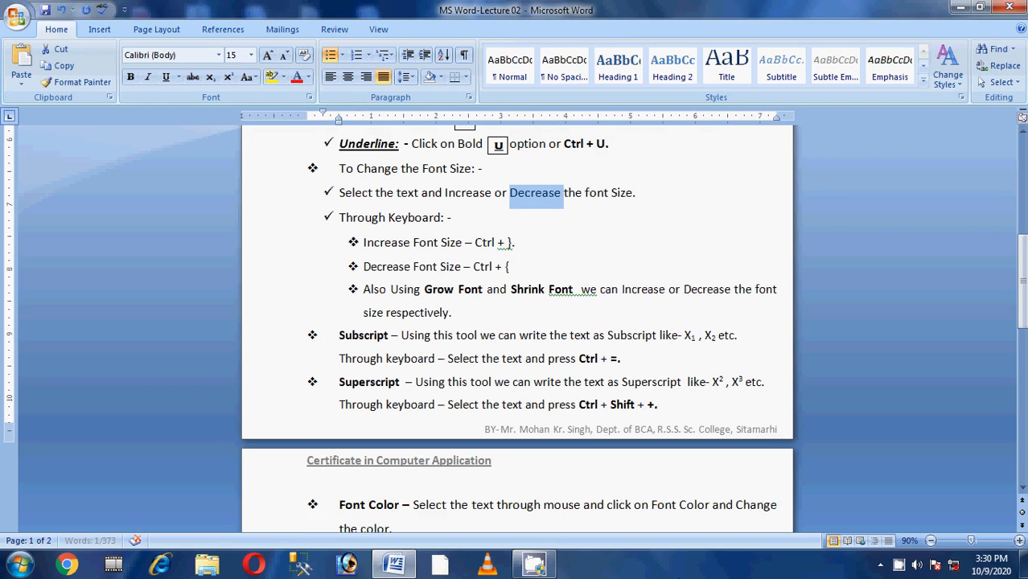
# Step: Select the whole Grow Font and Shrink Font bullet text and enlarge it with Grow Font to size 28
pyautogui.scroll(-2, 552, 278)
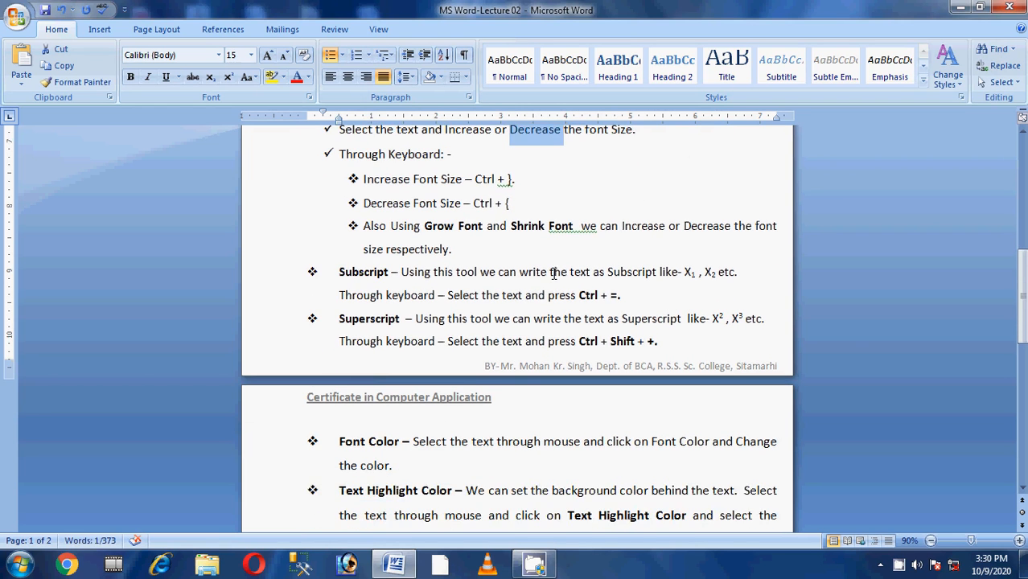
pyautogui.scroll(1, 423, 285)
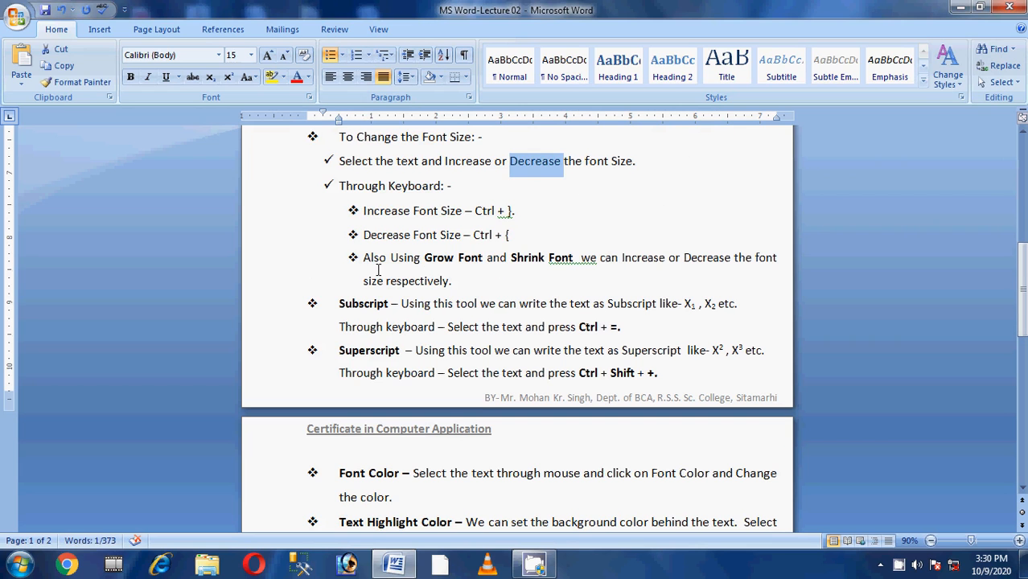
pyautogui.click(355, 259)
pyautogui.click(365, 263)
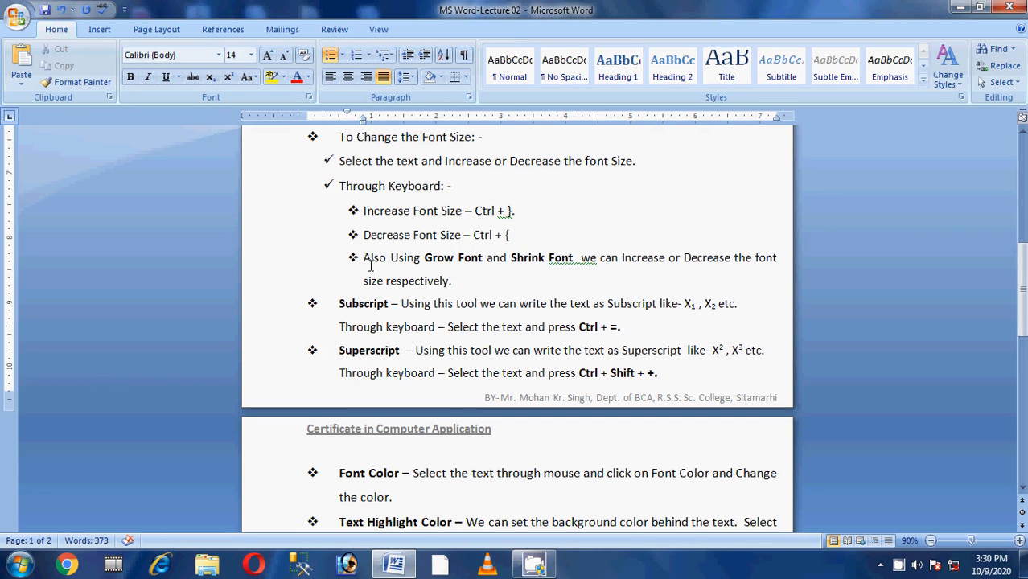
pyautogui.moveTo(393, 264); pyautogui.dragTo(577, 268)
pyautogui.moveTo(635, 264); pyautogui.dragTo(505, 295)
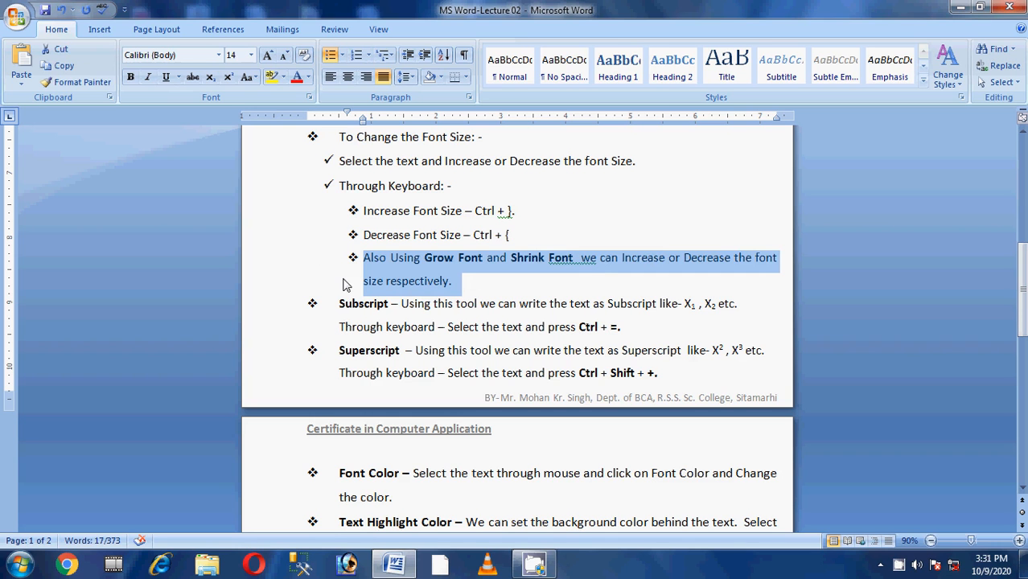
pyautogui.click(268, 54)
pyautogui.click(267, 55)
pyautogui.click(268, 55)
pyautogui.click(268, 55)
pyautogui.click(268, 54)
pyautogui.click(268, 55)
pyautogui.click(268, 55)
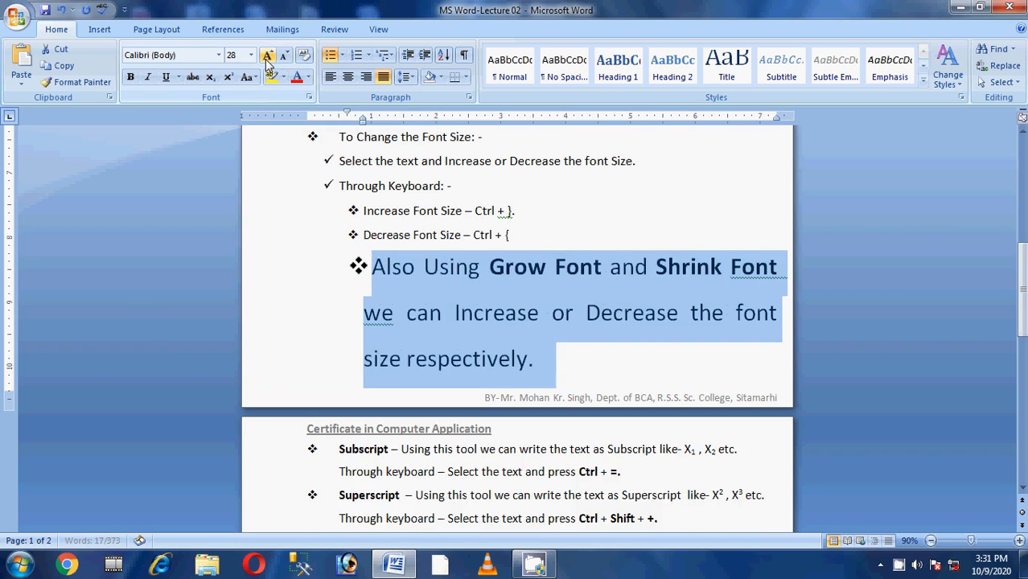
# Step: Reduce the Grow Font and Shrink Font bullet to size 12 with Shrink Font, and grow it back to 14
pyautogui.click(285, 56)
pyautogui.click(285, 56)
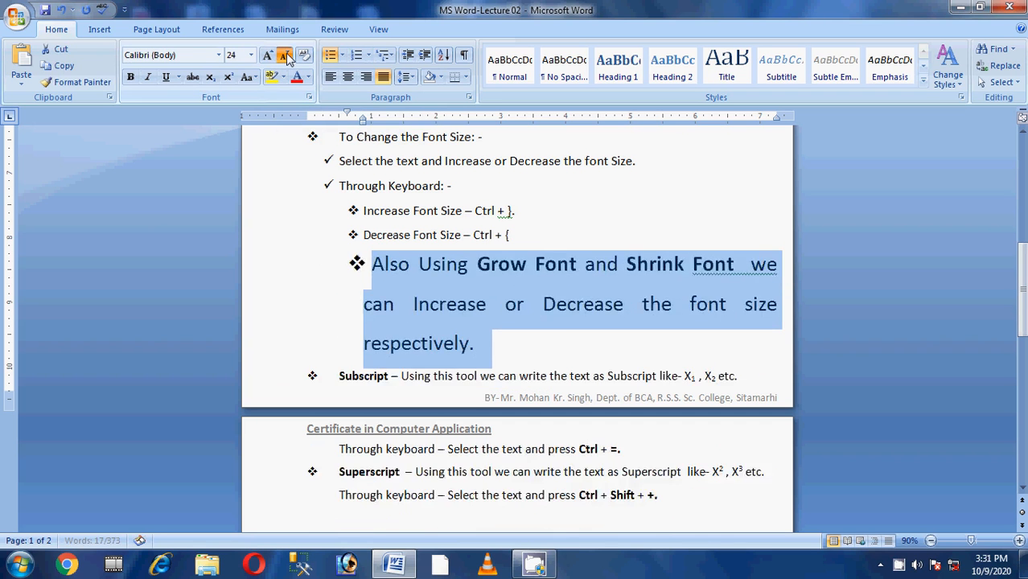
pyautogui.click(286, 56)
pyautogui.click(285, 56)
pyautogui.click(285, 56)
pyautogui.click(285, 55)
pyautogui.click(285, 56)
pyautogui.click(285, 56)
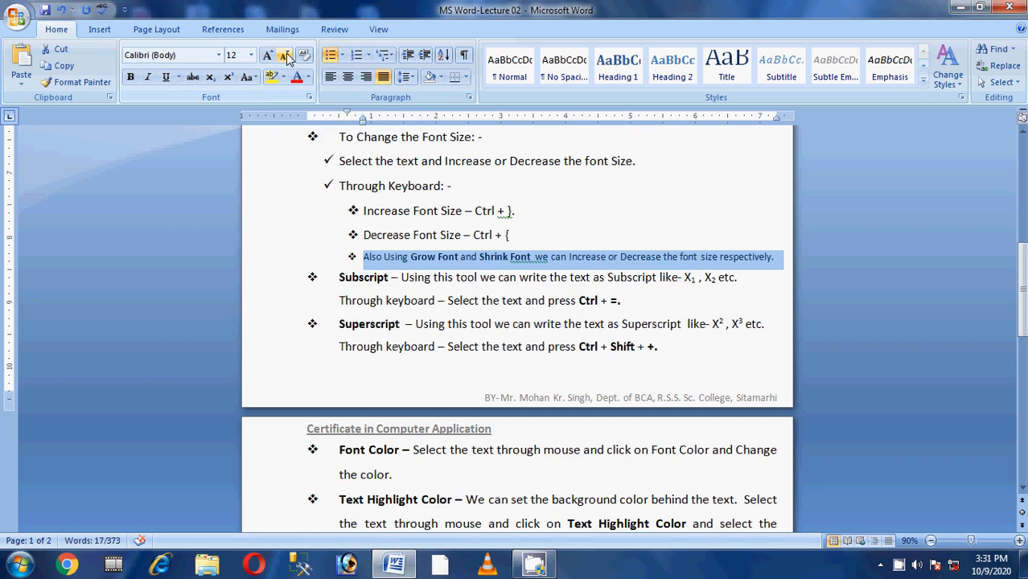
pyautogui.click(268, 54)
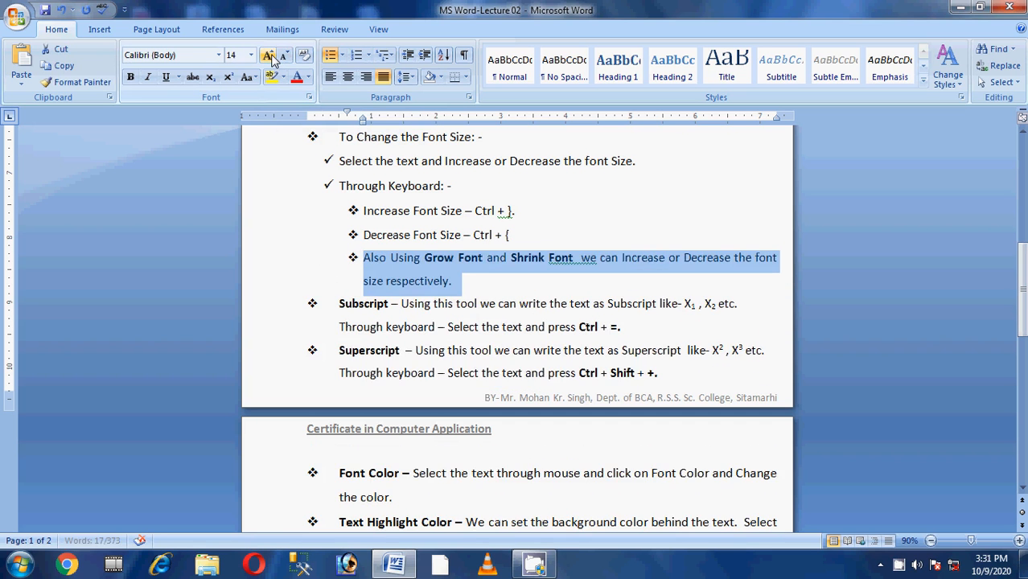
# Step: Highlight the Subscript and Superscript headings, the X1 and X2 examples, and the Subscript explanation with its keyboard shortcut line
pyautogui.click(540, 289)
pyautogui.scroll(-2, 450, 282)
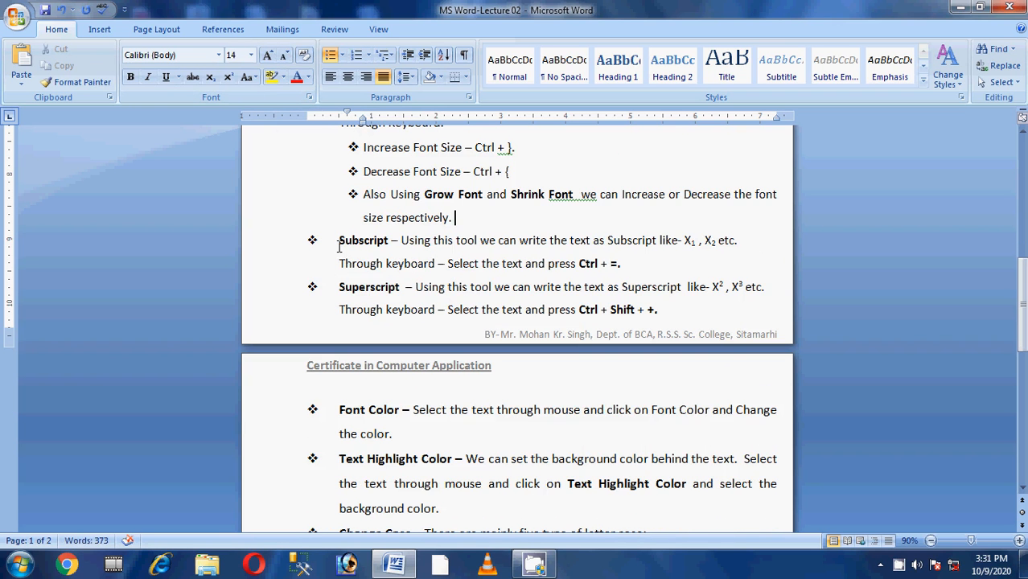
pyautogui.moveTo(339, 240); pyautogui.dragTo(389, 241)
pyautogui.moveTo(346, 287); pyautogui.dragTo(396, 293)
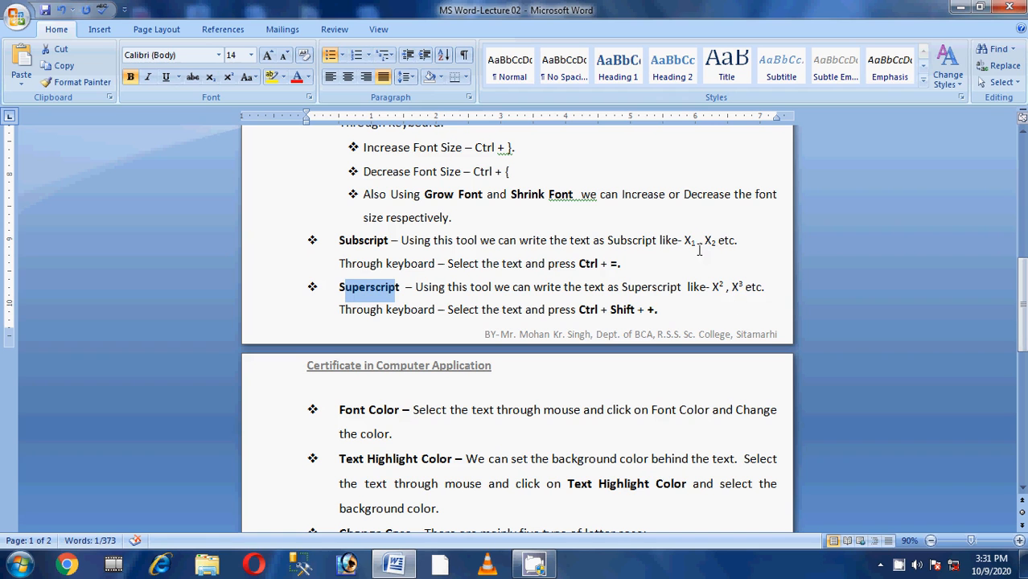
pyautogui.moveTo(686, 242); pyautogui.dragTo(718, 246)
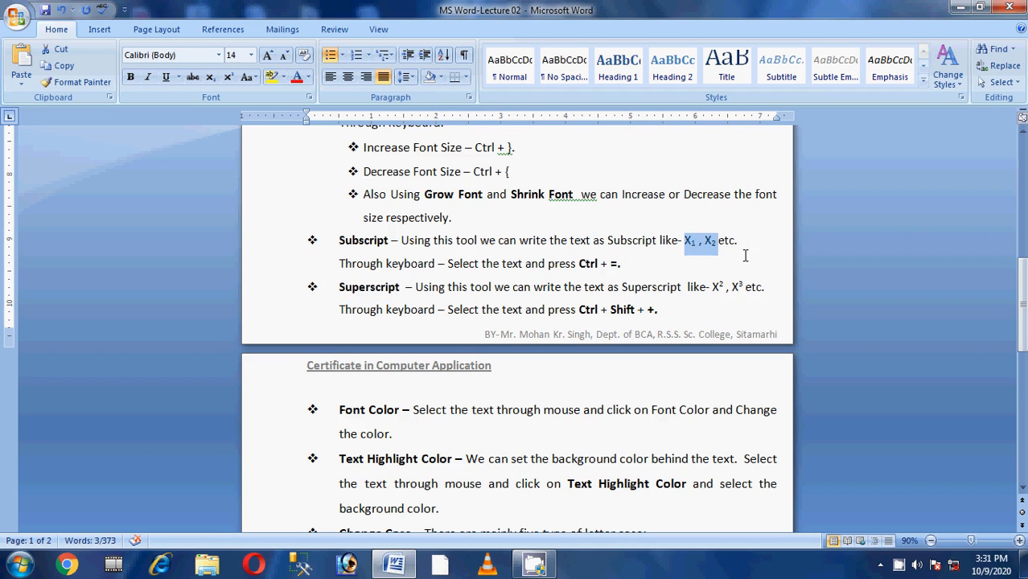
pyautogui.click(696, 246)
pyautogui.moveTo(697, 246); pyautogui.dragTo(713, 247)
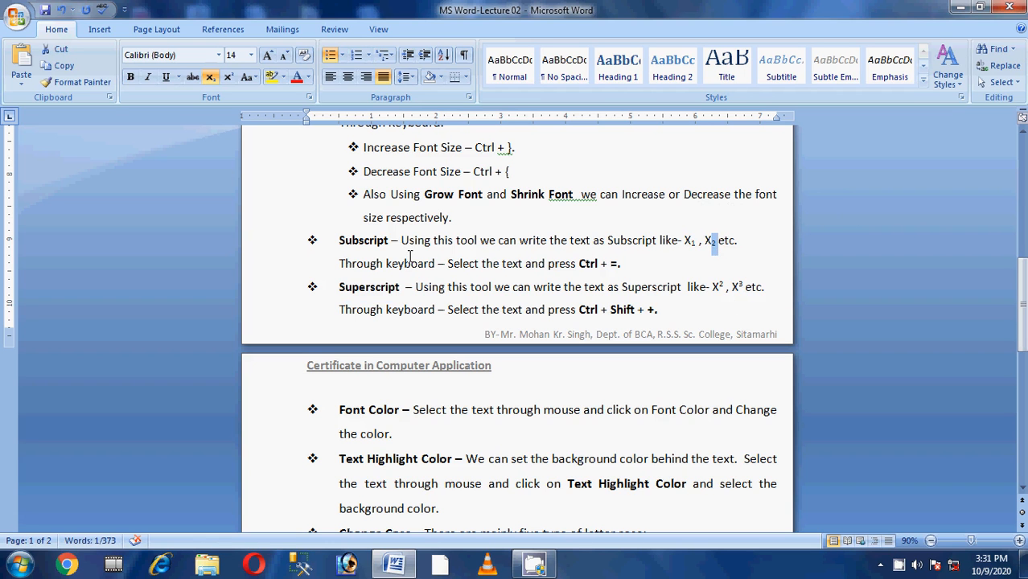
pyautogui.moveTo(400, 245); pyautogui.dragTo(734, 243)
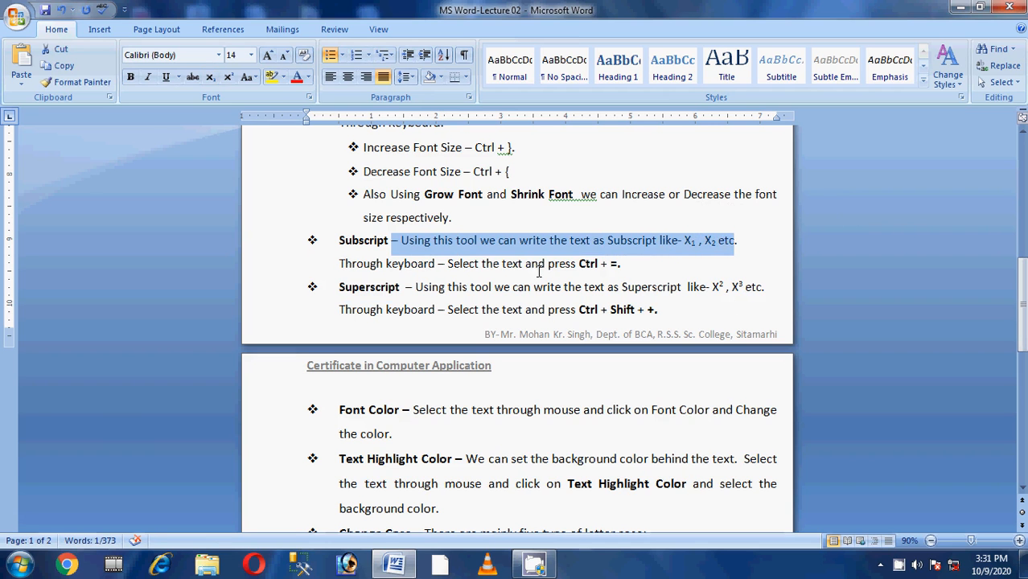
pyautogui.moveTo(339, 265); pyautogui.dragTo(578, 266)
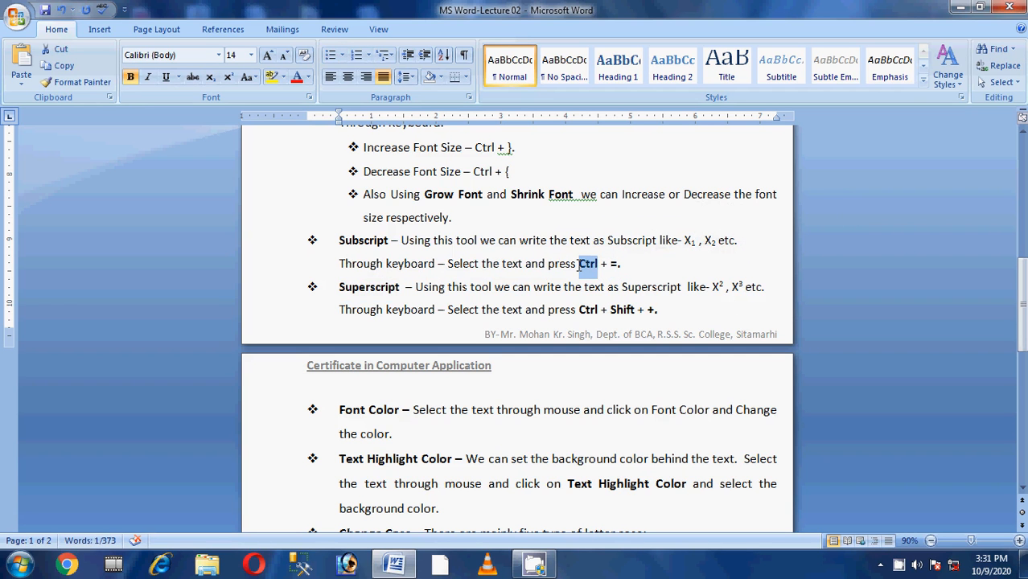
# Step: Format the word "Select" in the Subscript bullet's keyboard line as subscript, and remove the subscript again
pyautogui.doubleClick(460, 264)
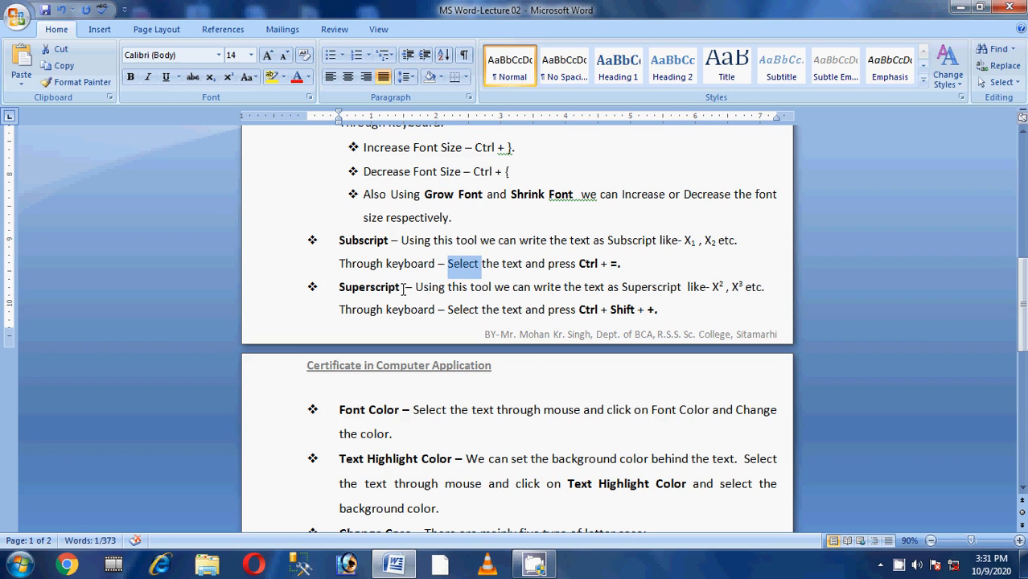
pyautogui.hotkey('ctrl', '=')
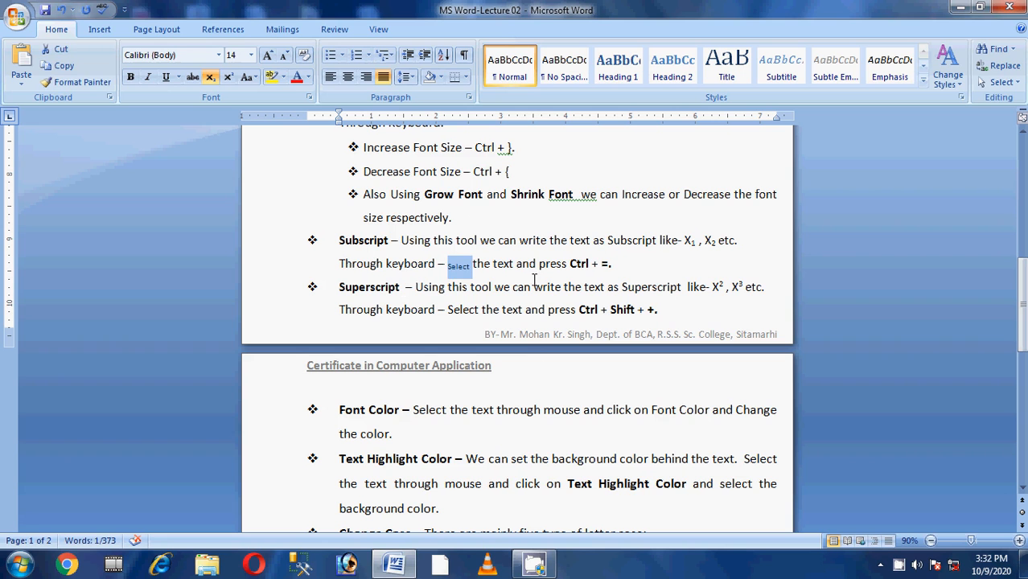
pyautogui.click(472, 267)
pyautogui.moveTo(471, 268); pyautogui.dragTo(449, 268)
pyautogui.hotkey('ctrl', '=')
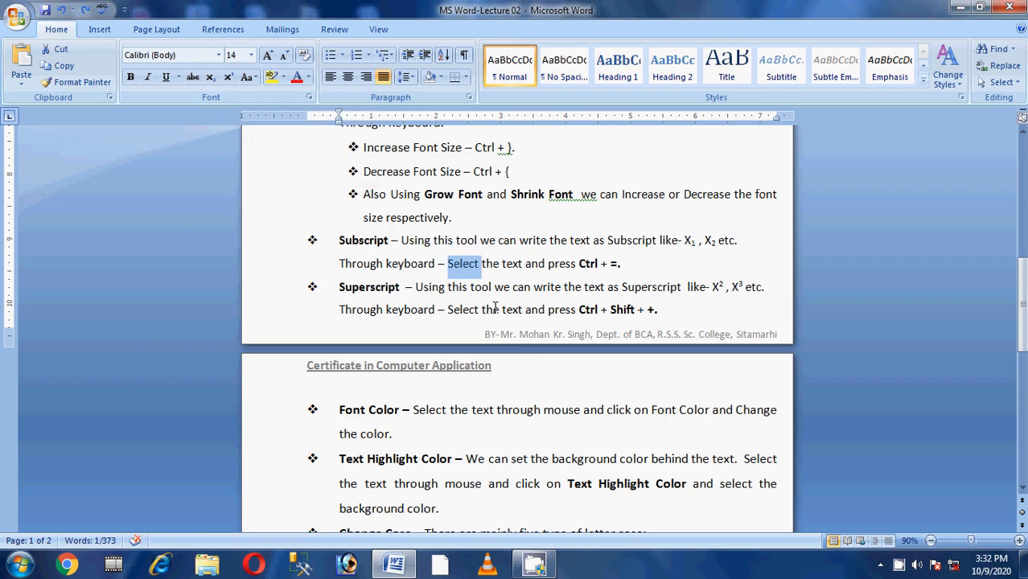
# Step: Format the word "tool" in the Superscript bullet as superscript, remove the formatting, and apply superscript again
pyautogui.doubleClick(482, 287)
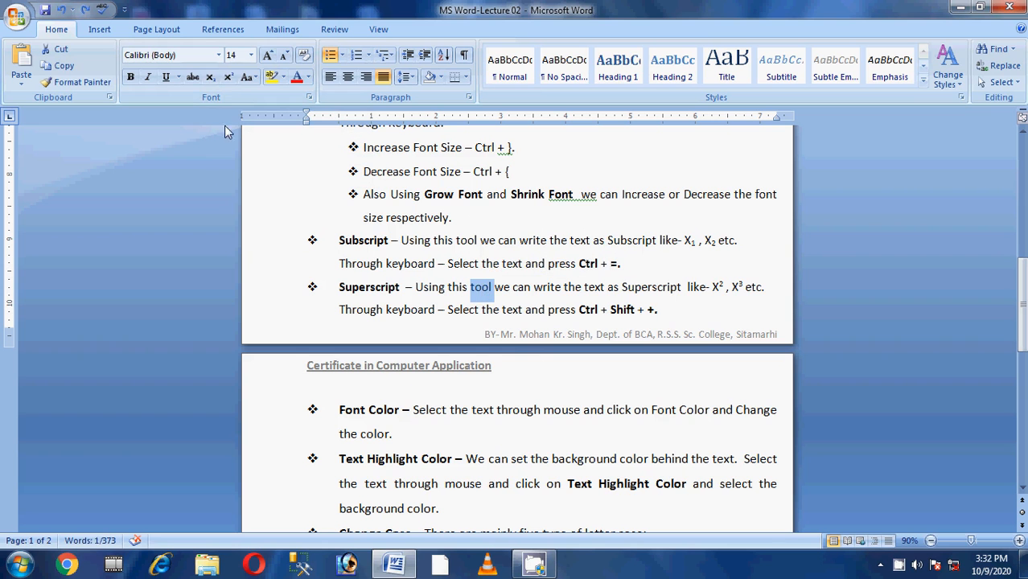
pyautogui.click(228, 78)
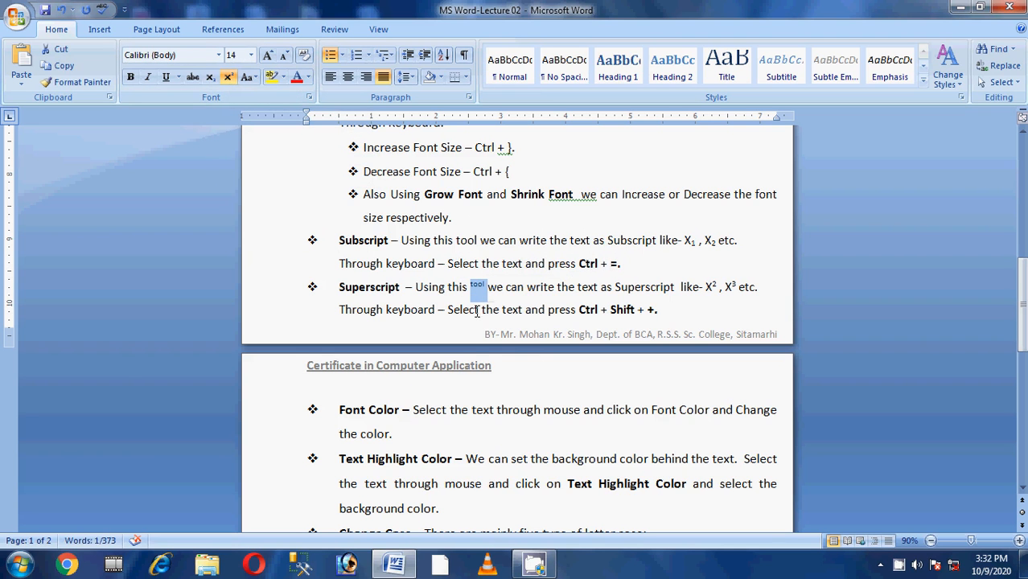
pyautogui.hotkey('ctrl', 'shift', '=')
pyautogui.scroll(-1, 671, 304)
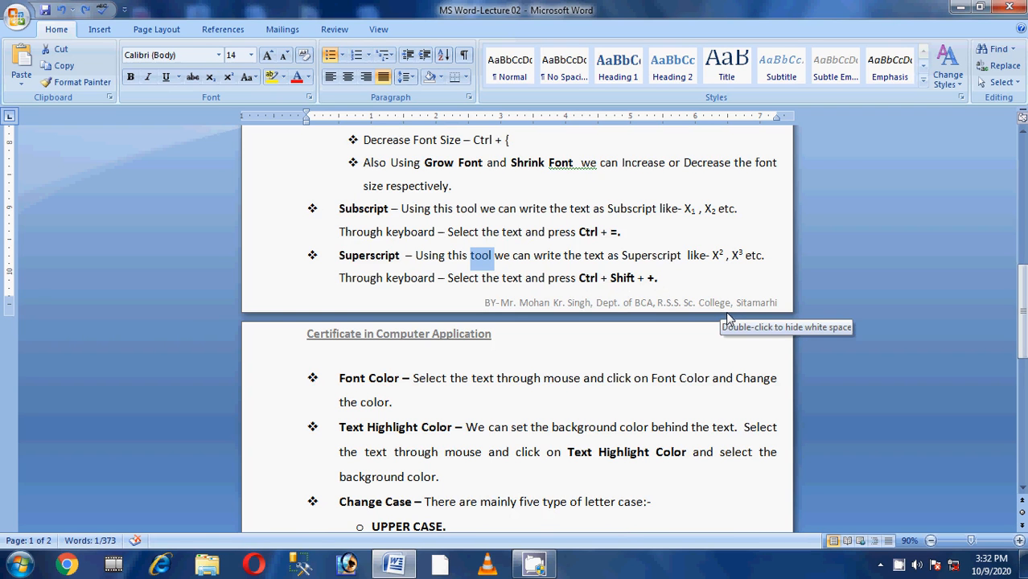
pyautogui.hotkey('ctrl', 'shift', '+')
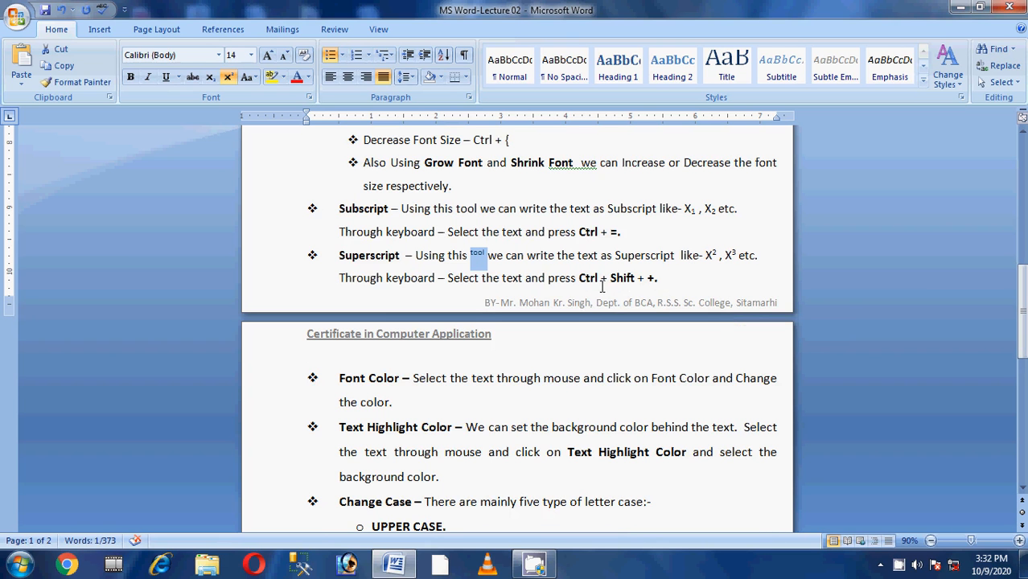
# Step: Format the word "we" in the Superscript bullet as subscript, and undo both this and the superscript on "tool"
pyautogui.click(478, 256)
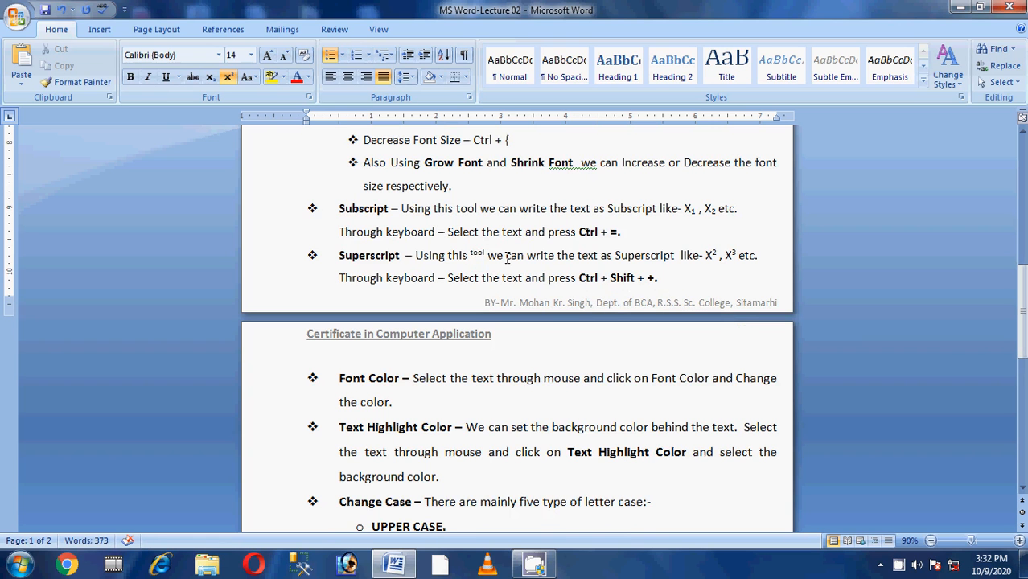
pyautogui.moveTo(503, 255); pyautogui.dragTo(488, 256)
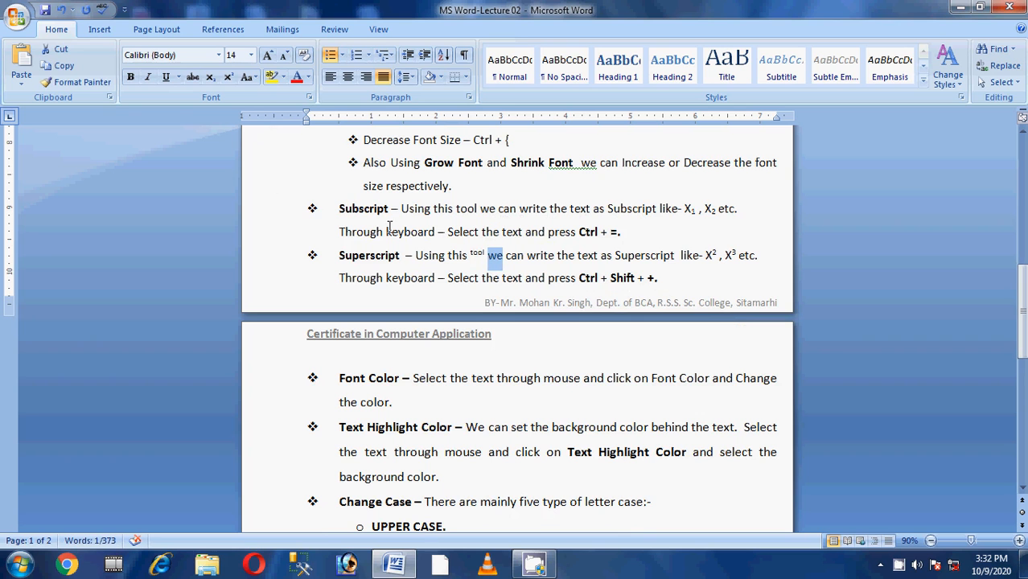
pyautogui.hotkey('ctrl', '=')
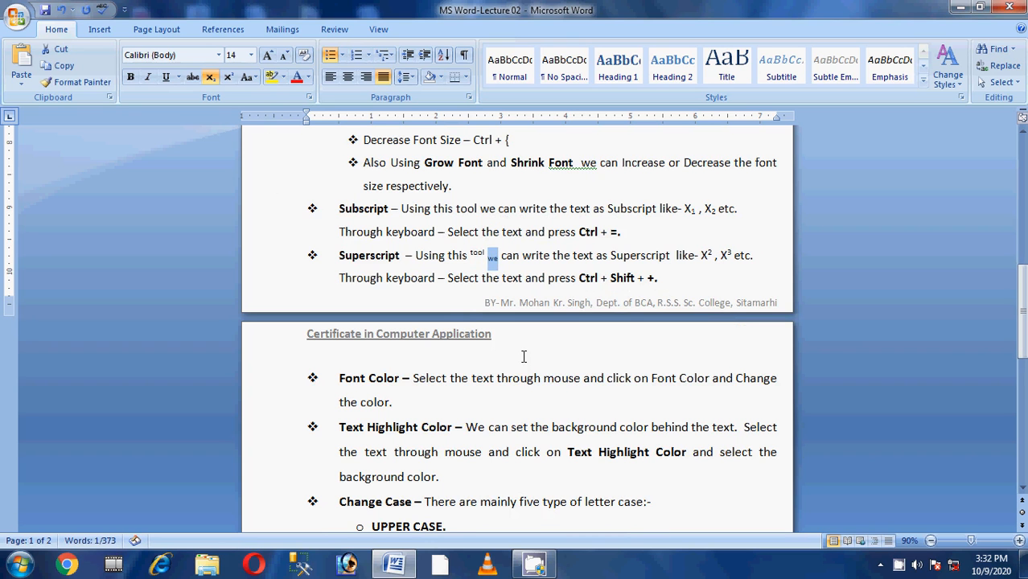
pyautogui.click(491, 261)
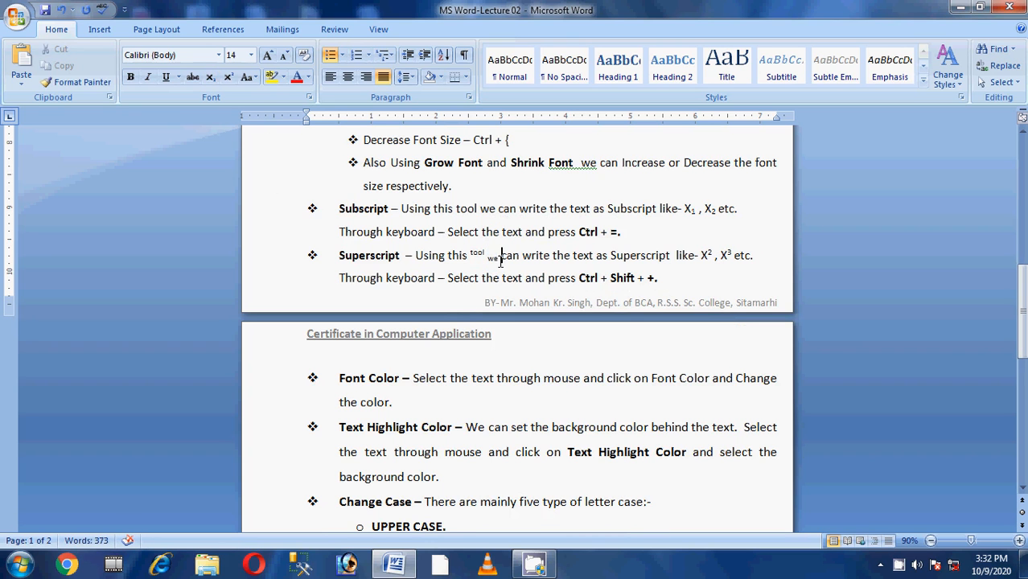
pyautogui.moveTo(490, 263)
pyautogui.mouseDown()
pyautogui.moveTo(478, 253)
pyautogui.moveTo(495, 261)
pyautogui.moveTo(473, 264)
pyautogui.moveTo(492, 263)
pyautogui.mouseUp()
pyautogui.hotkey('ctrl', 'z')
pyautogui.hotkey('ctrl', 'z')
# Step: Color "through mouse" in the Font Color bullet red, and change it to the standard green
pyautogui.scroll(-1, 531, 334)
pyautogui.scroll(-3, 531, 333)
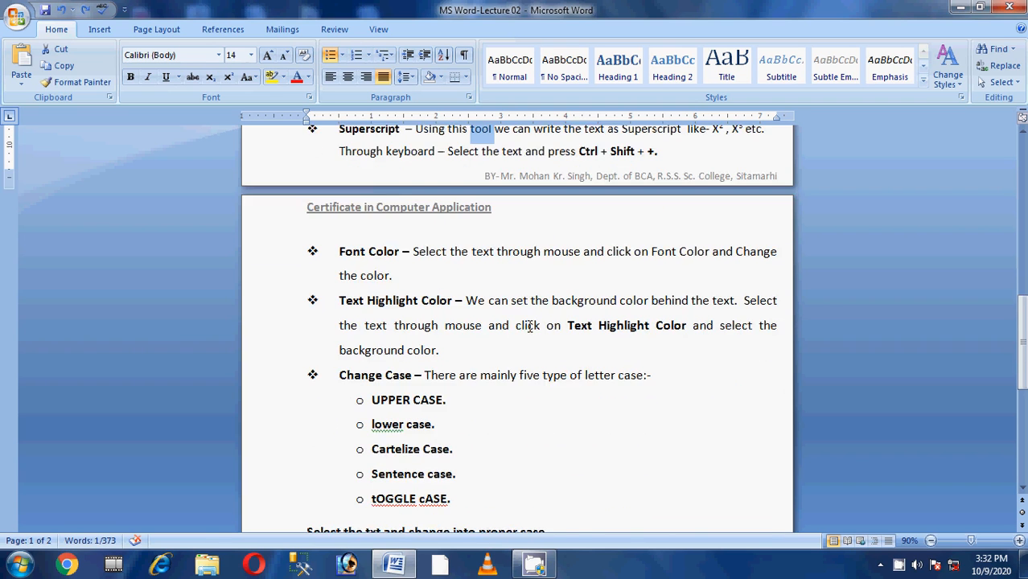
pyautogui.scroll(-2, 468, 291)
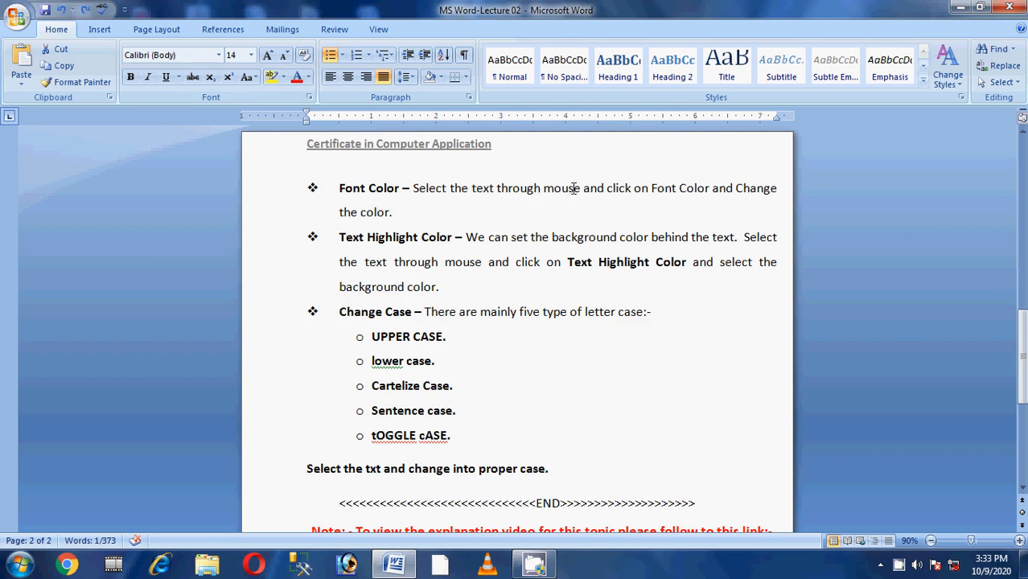
pyautogui.moveTo(581, 189); pyautogui.dragTo(535, 189)
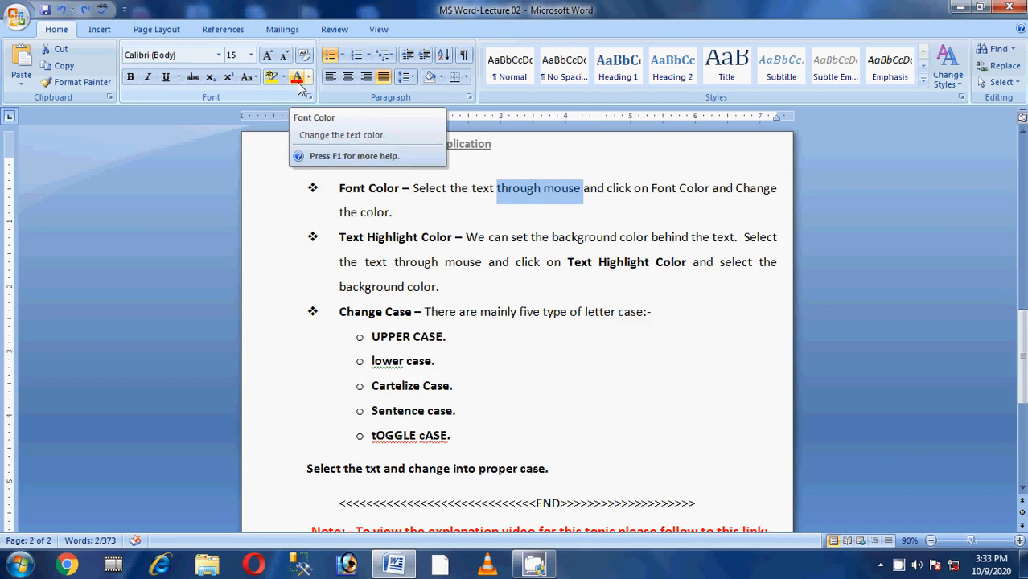
pyautogui.click(296, 78)
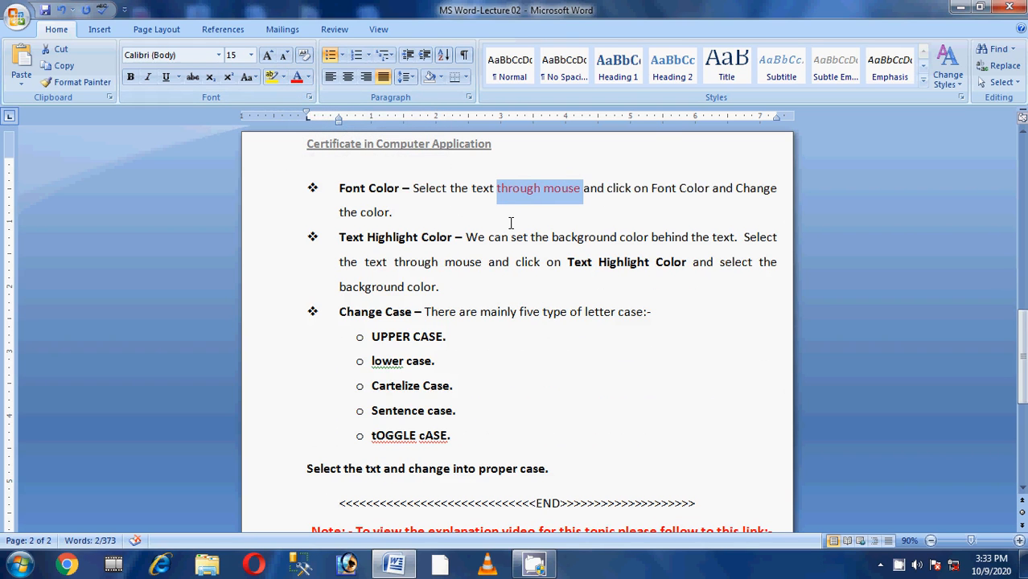
pyautogui.click(311, 79)
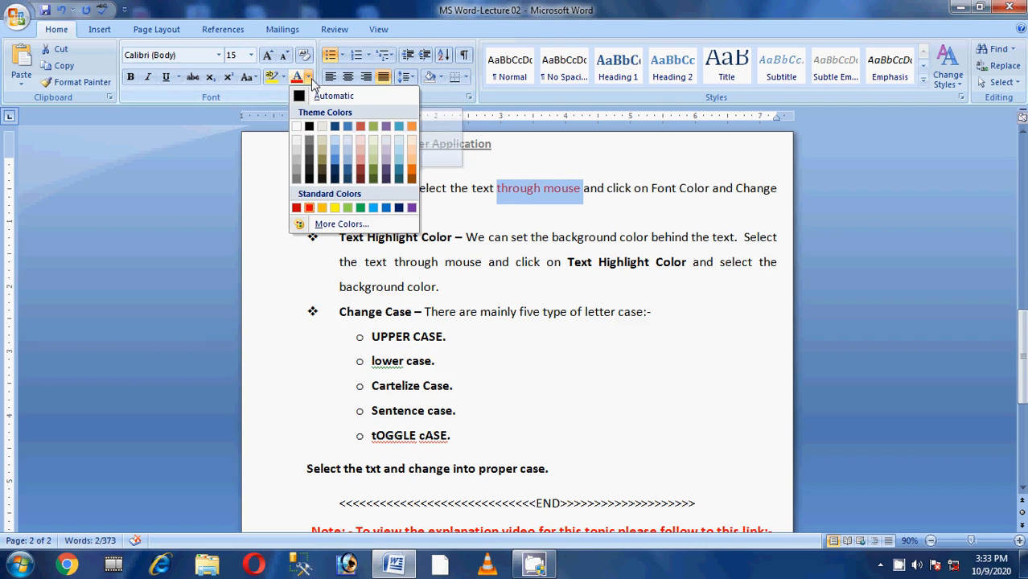
pyautogui.click(361, 210)
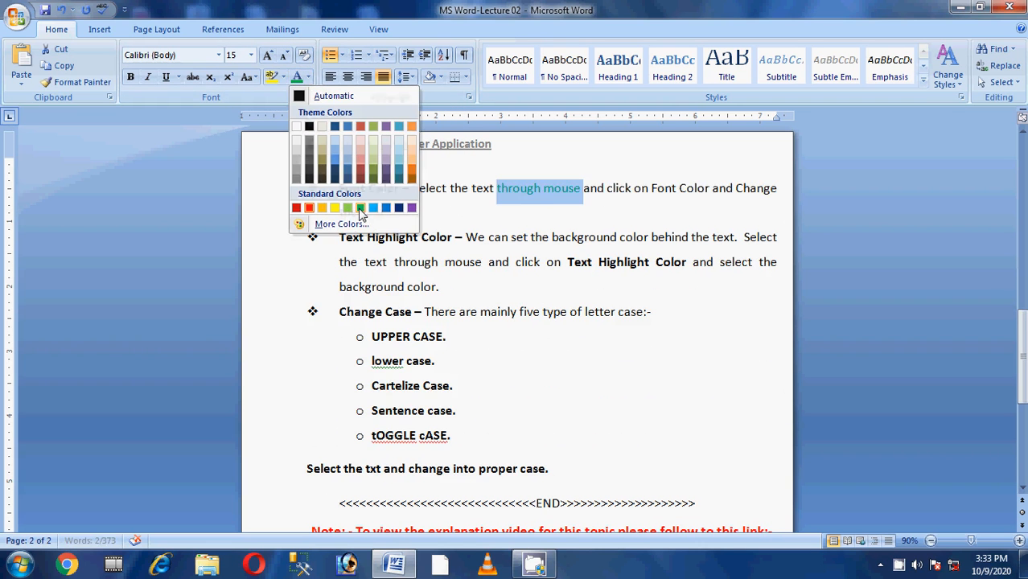
# Step: Color the word "click" in the Font Color bullet dark purple from the theme colors
pyautogui.doubleClick(621, 193)
pyautogui.click(308, 77)
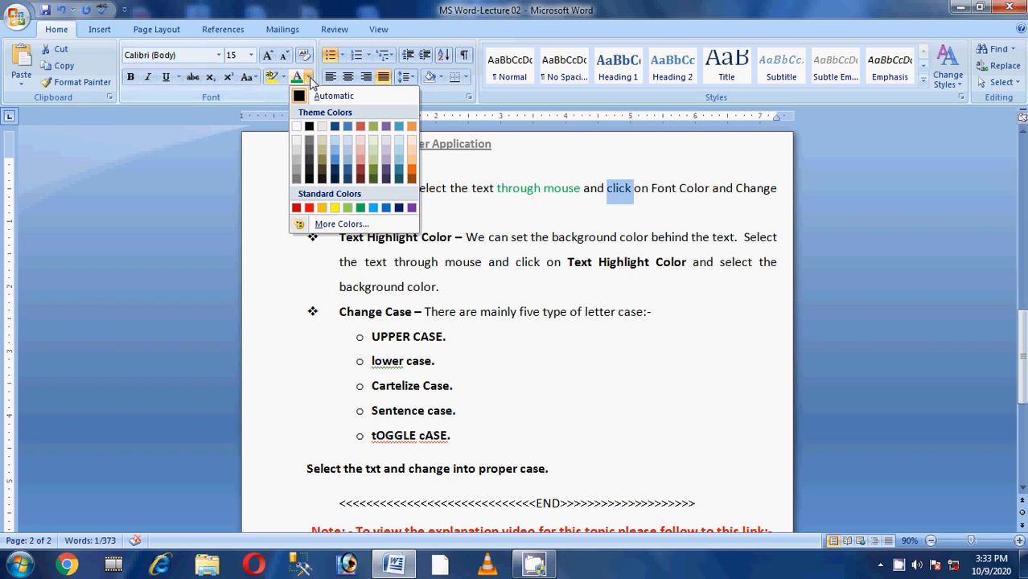
pyautogui.click(386, 182)
pyautogui.click(666, 213)
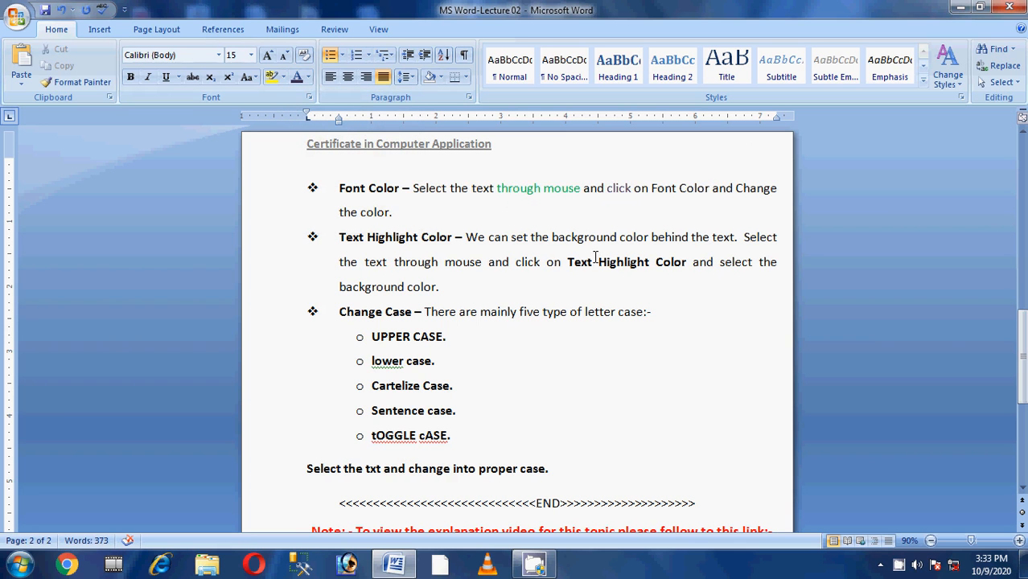
# Step: Color "on Text Highlight Color" in the Text Highlight Color bullet green, picked from the standard palette of the full Colors dialog
pyautogui.moveTo(547, 263); pyautogui.dragTo(691, 264)
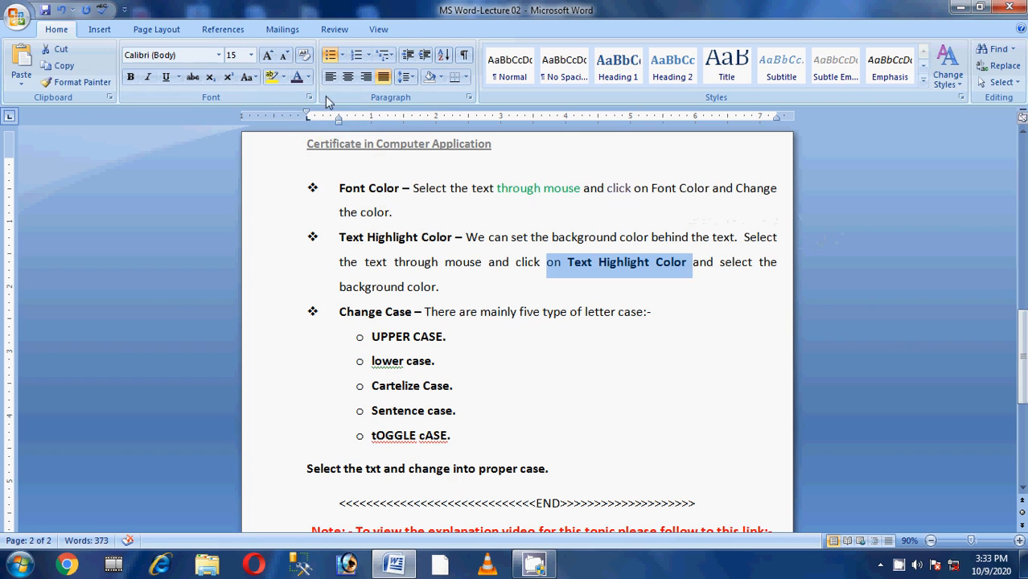
pyautogui.click(308, 77)
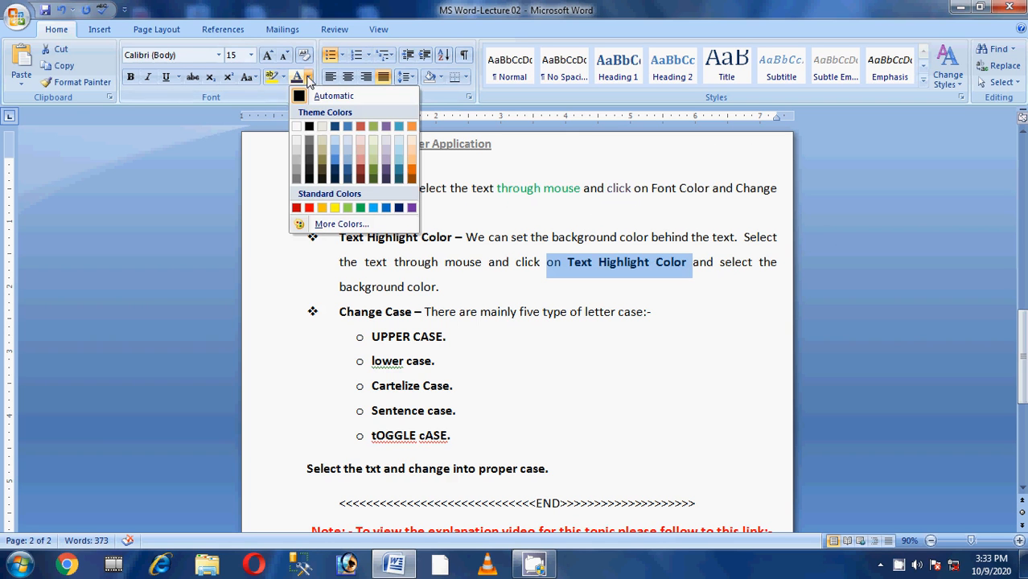
pyautogui.click(338, 225)
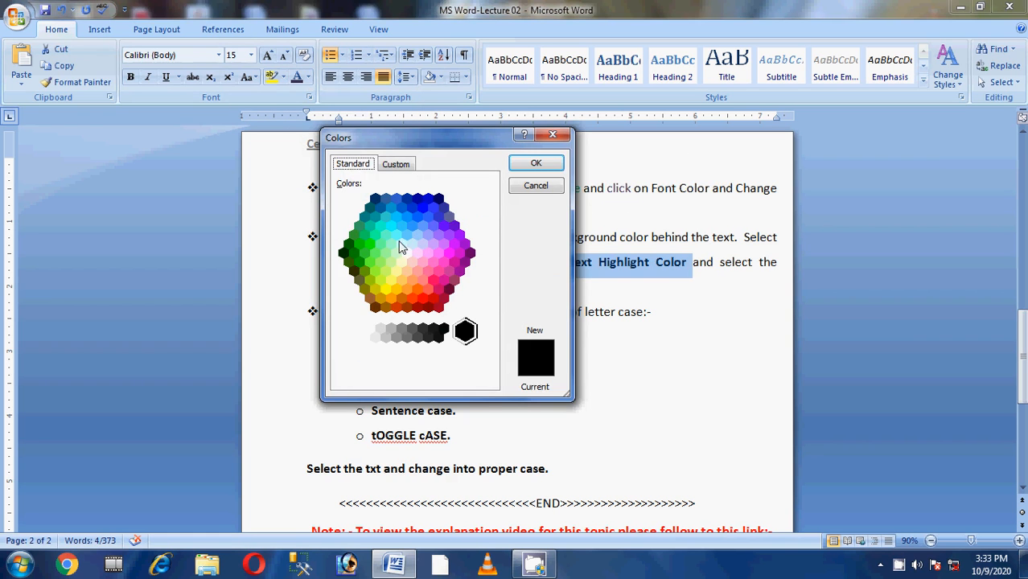
pyautogui.click(360, 244)
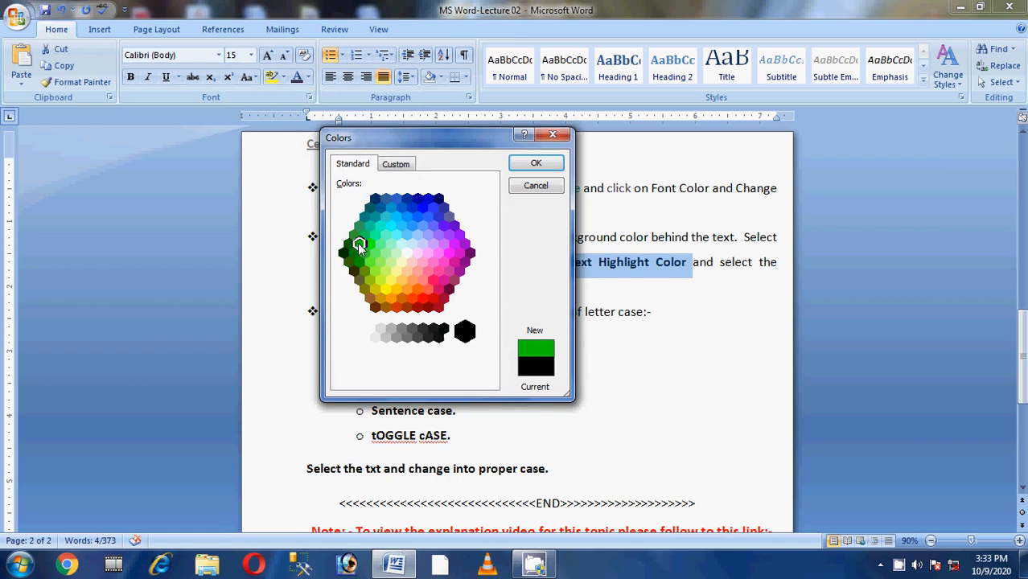
pyautogui.click(534, 164)
pyautogui.click(736, 313)
pyautogui.click(689, 262)
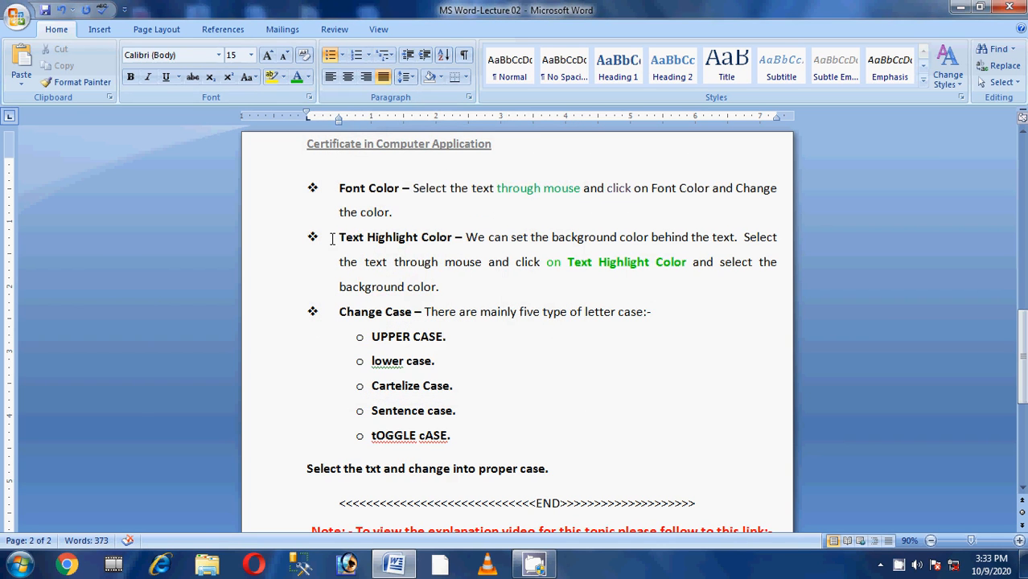
# Step: Highlight the bold words "Text Highlight Color" in the bullet's second line in yellow, and undo the highlight
pyautogui.moveTo(332, 239); pyautogui.dragTo(670, 278)
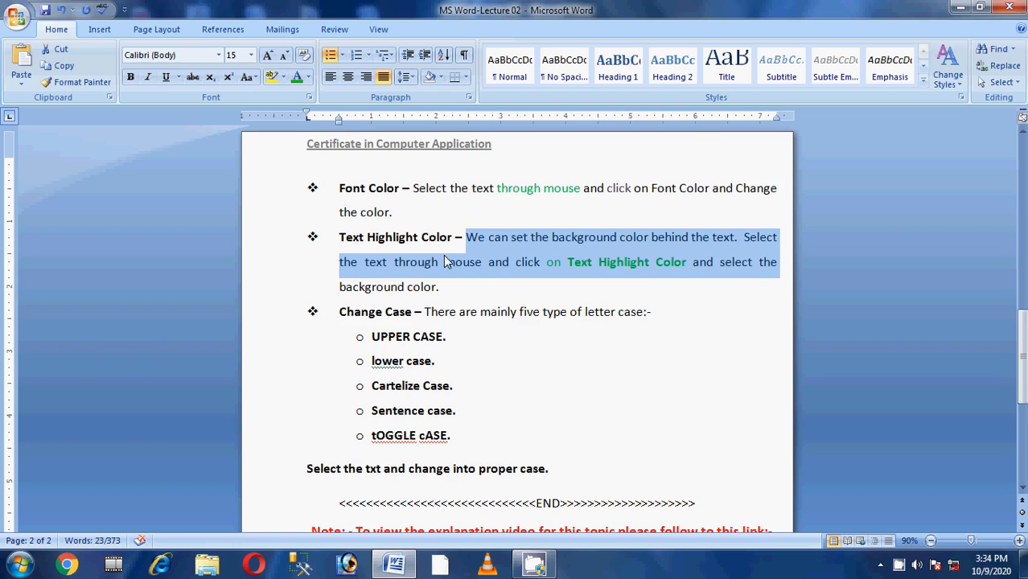
pyautogui.scroll(-1, 447, 266)
pyautogui.moveTo(340, 255); pyautogui.dragTo(433, 259)
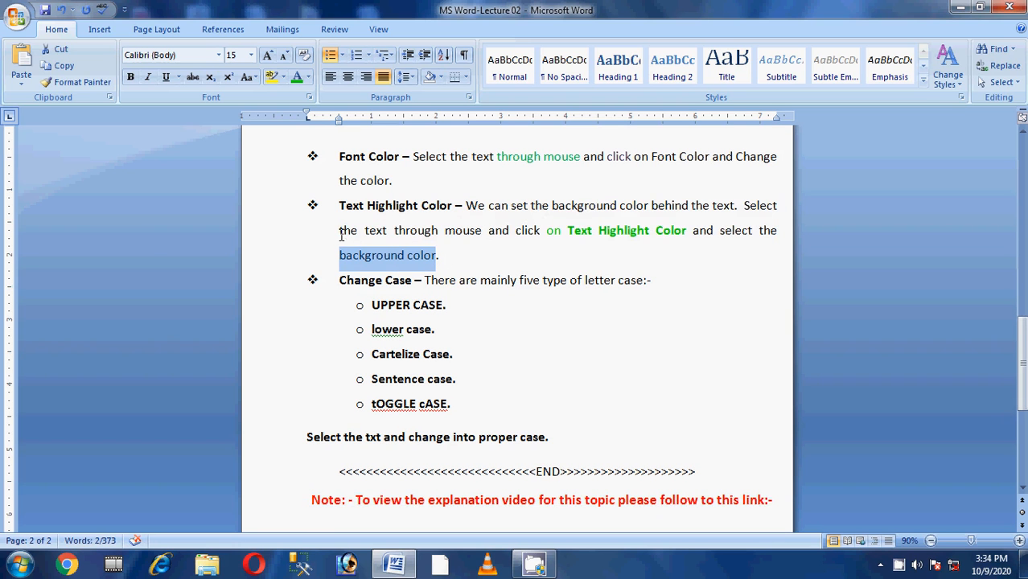
pyautogui.scroll(4, 515, 305)
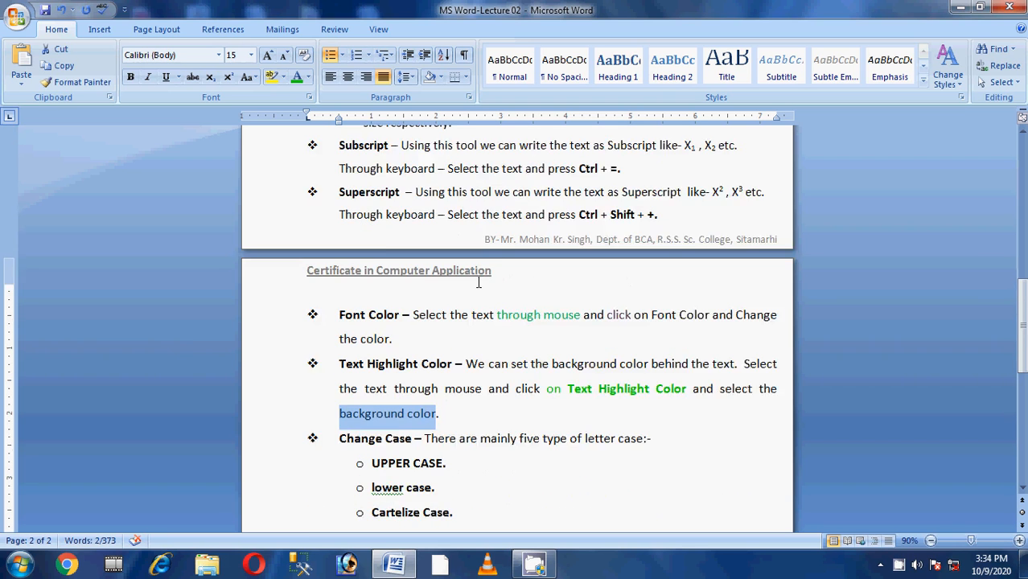
pyautogui.scroll(-1, 545, 322)
pyautogui.moveTo(567, 326); pyautogui.dragTo(675, 325)
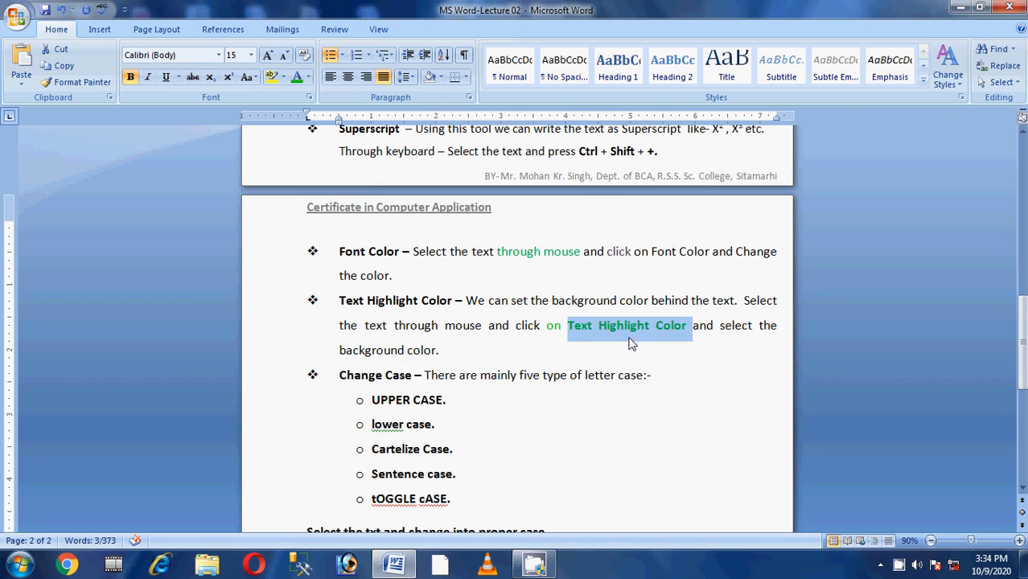
pyautogui.click(273, 80)
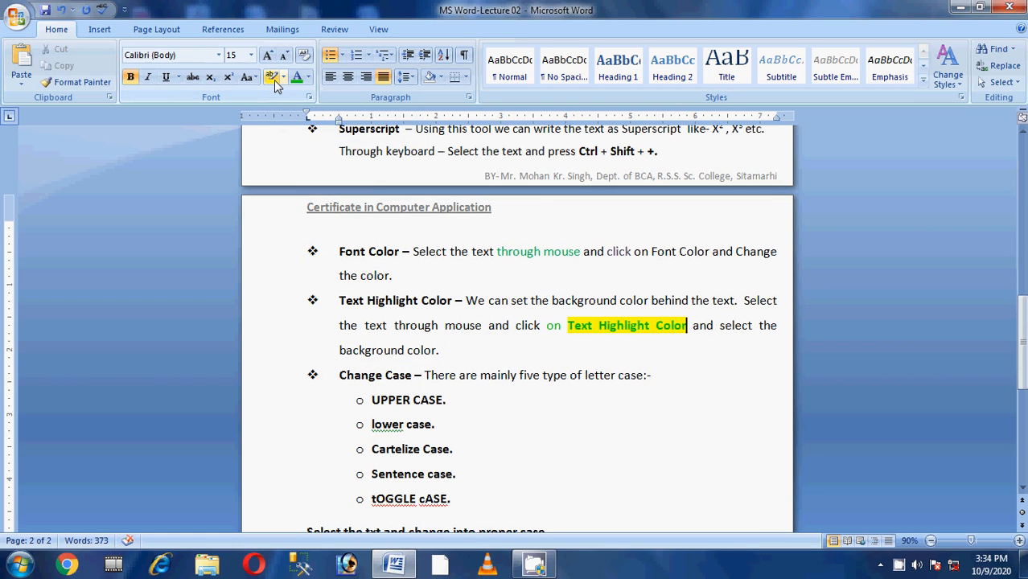
pyautogui.hotkey('ctrl', 'z')
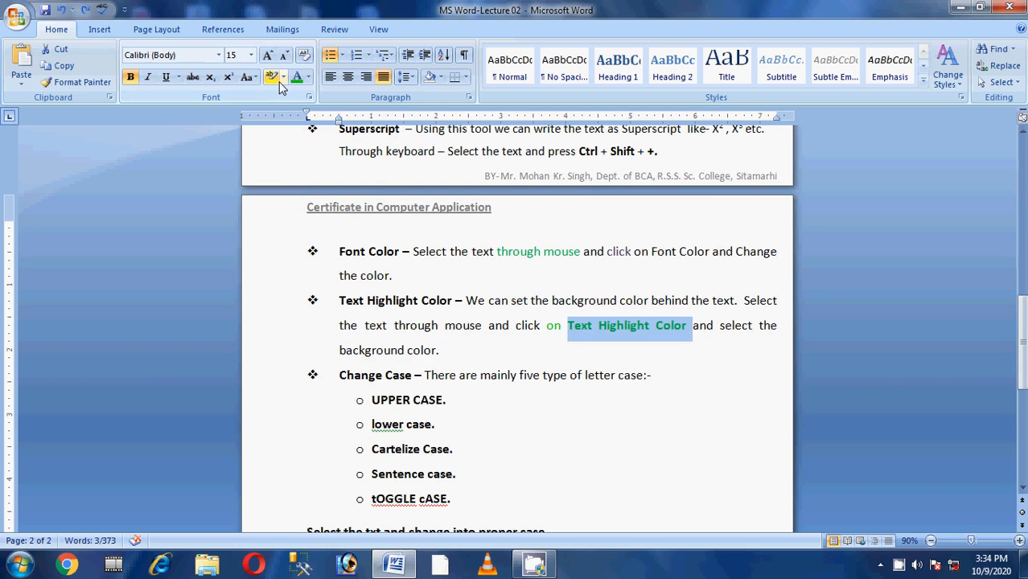
# Step: Reapply yellow highlighting to the bold words "Text Highlight Color", choosing the color from the highlight palette
pyautogui.click(284, 81)
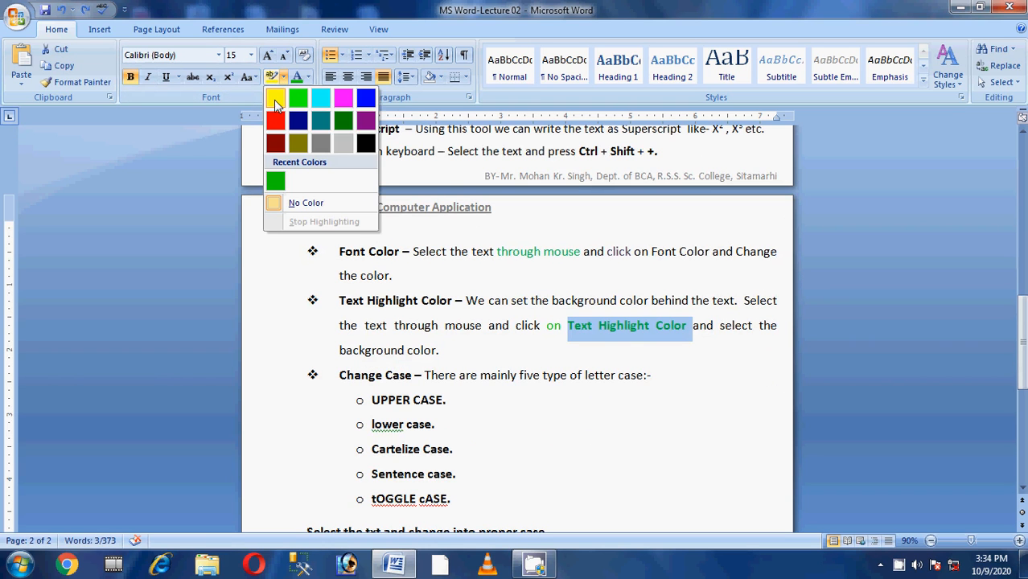
pyautogui.click(276, 101)
pyautogui.click(689, 360)
pyautogui.scroll(-1, 686, 362)
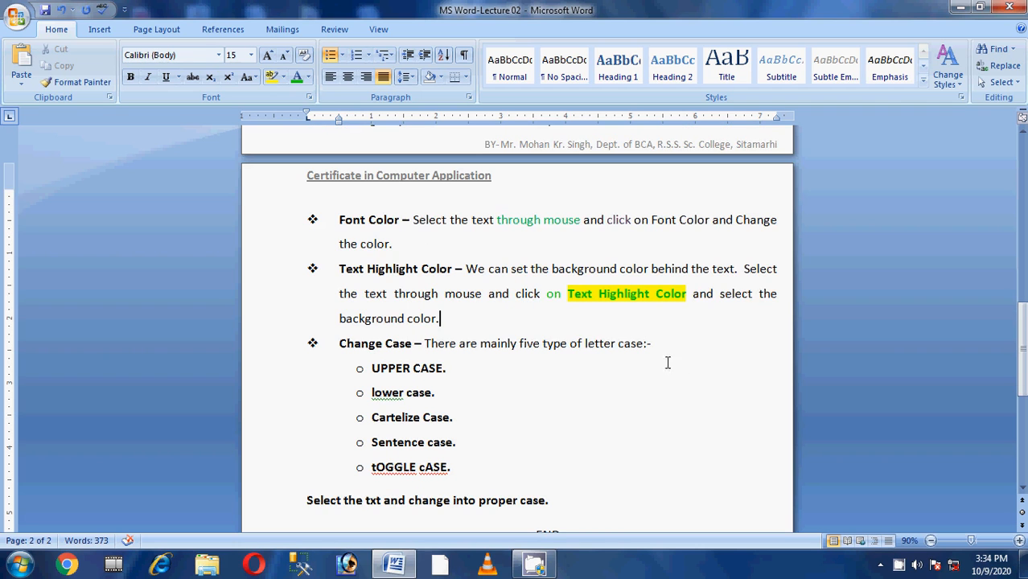
# Step: Highlight the whole "Change Case – There are mainly five type of letter case:-" line in black
pyautogui.moveTo(653, 346); pyautogui.dragTo(348, 345)
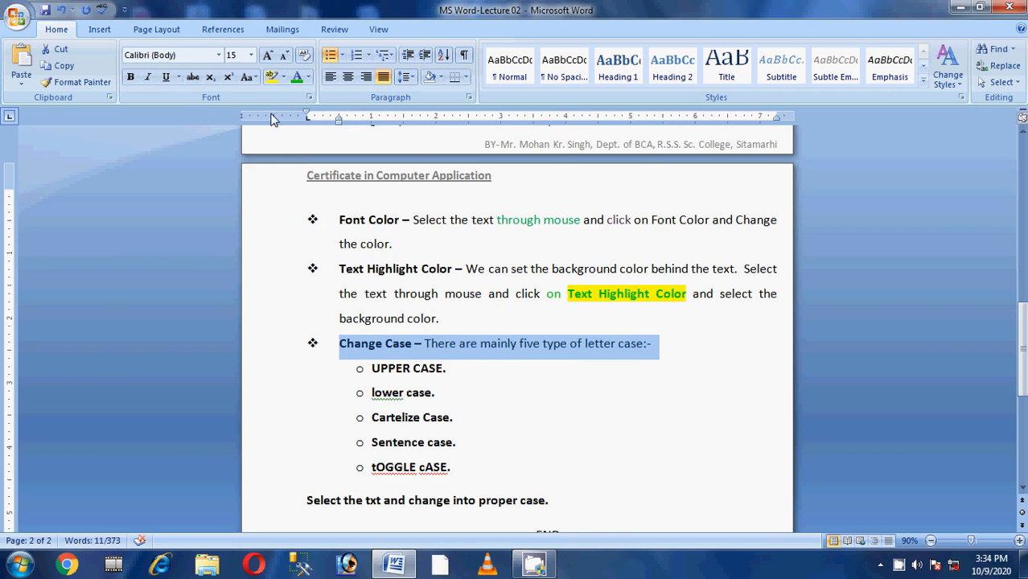
pyautogui.click(283, 77)
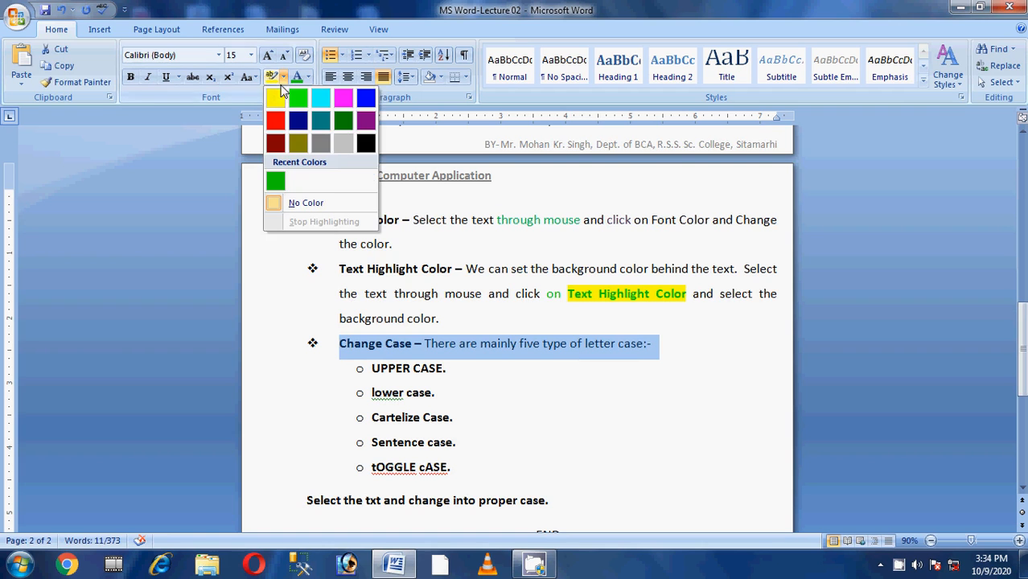
pyautogui.click(366, 143)
pyautogui.click(726, 420)
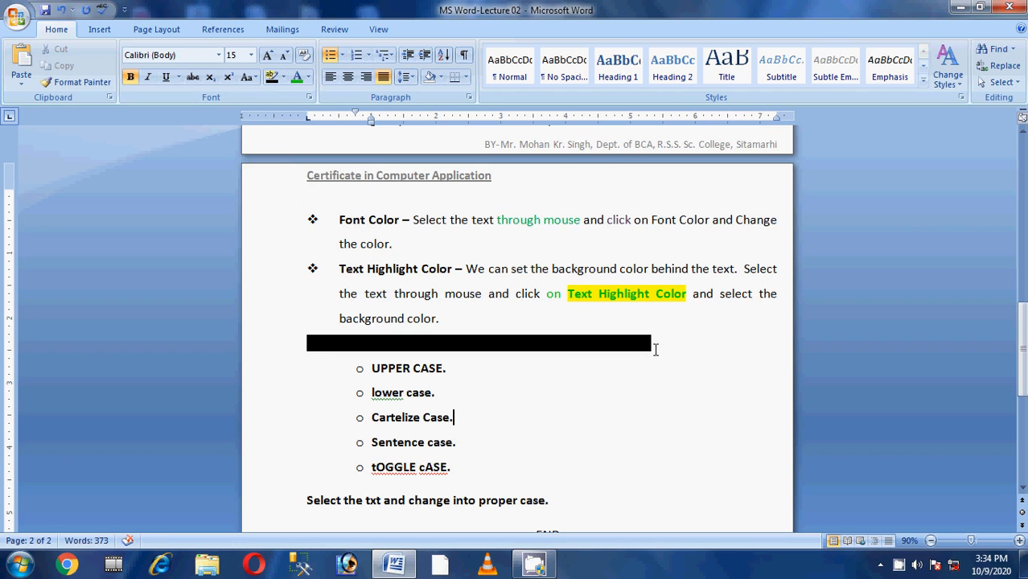
# Step: Set the font color of the black-highlighted Change Case line to white
pyautogui.moveTo(655, 349); pyautogui.dragTo(292, 353)
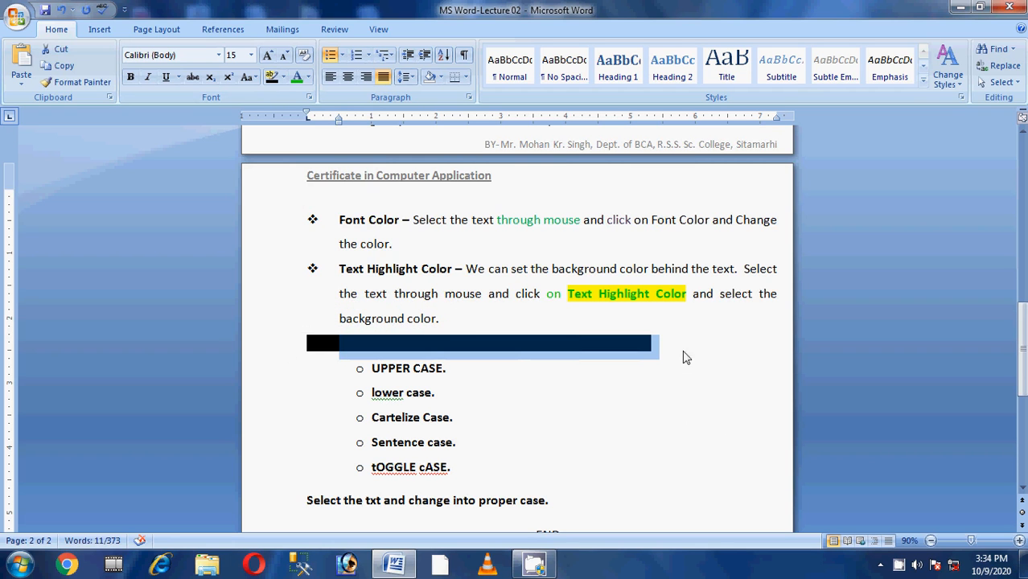
pyautogui.click(653, 347)
pyautogui.moveTo(621, 348); pyautogui.dragTo(322, 344)
pyautogui.click(306, 77)
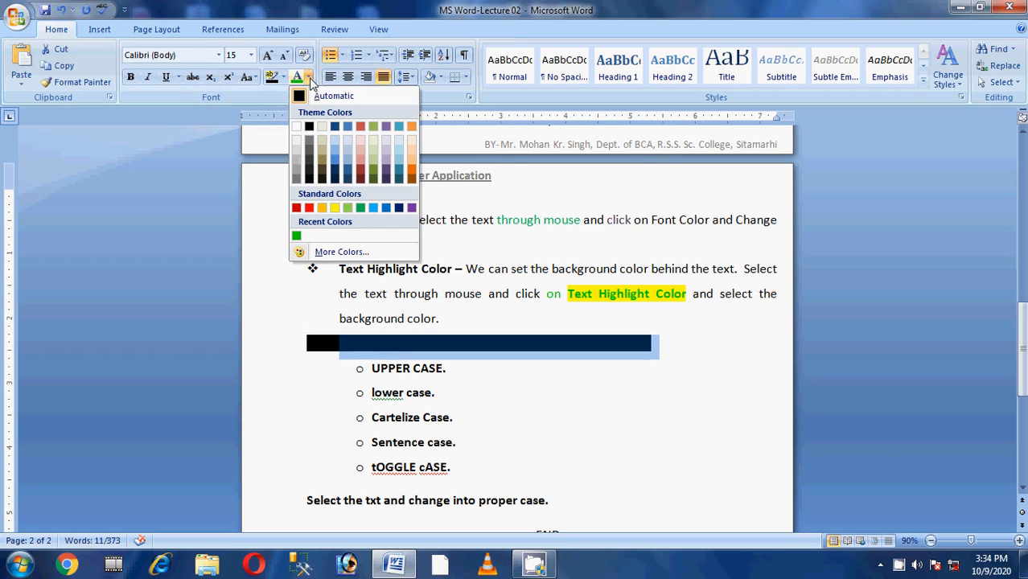
pyautogui.click(300, 129)
pyautogui.click(610, 426)
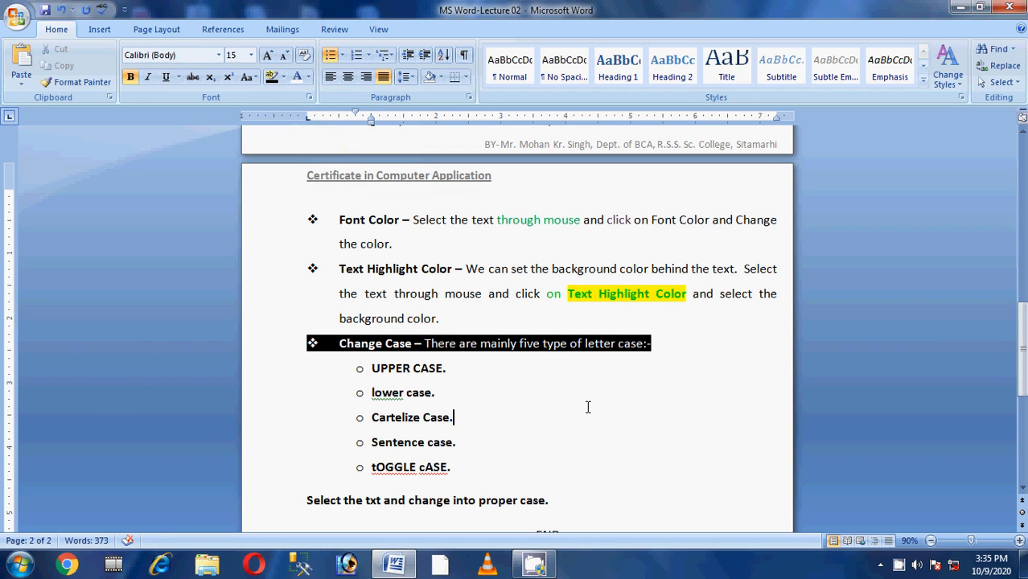
# Step: Undo all the font color and highlight changes in the Font Color, Text Highlight Color and Change Case bullets
pyautogui.hotkey('ctrl', 'z')
pyautogui.hotkey('ctrl', 'z')
pyautogui.hotkey('ctrl', 'z')
pyautogui.hotkey('ctrl', 'z')
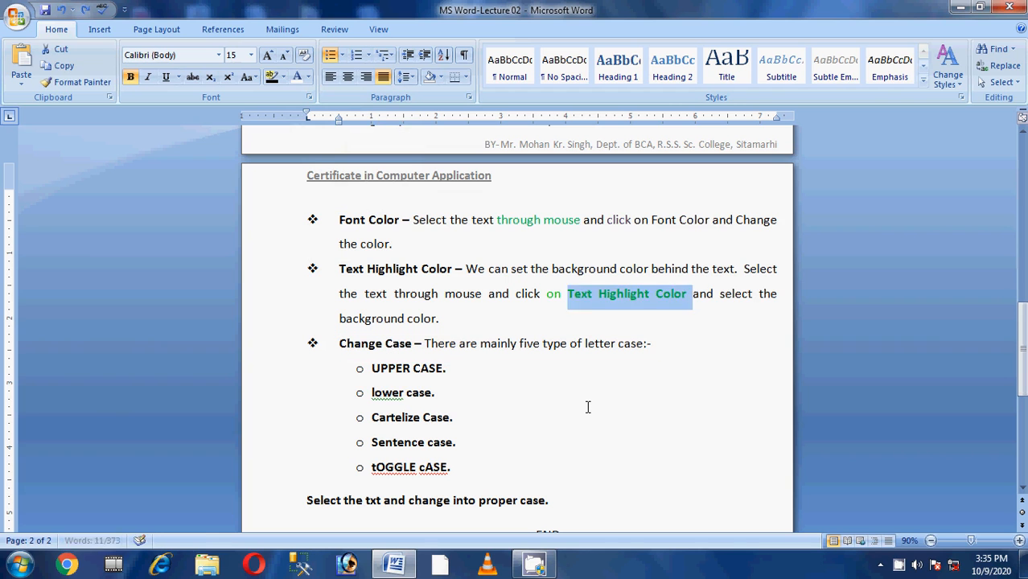
pyautogui.hotkey('ctrl', 'z')
pyautogui.hotkey('ctrl', 'z')
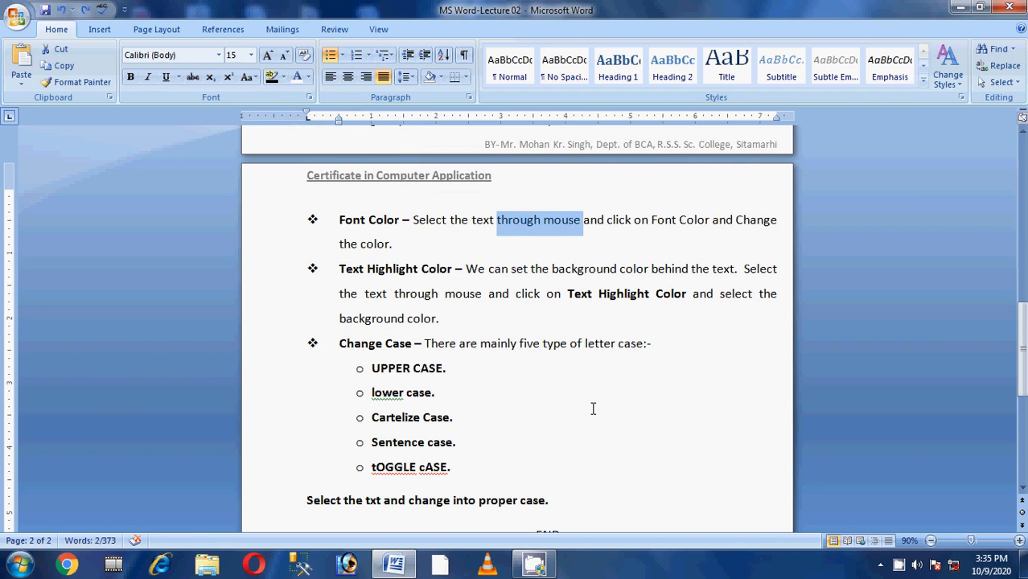
# Step: Go through the Change Case bullet and its UPPER CASE, lower case and Cartelize Case items, selecting each in turn
pyautogui.scroll(-5, 648, 413)
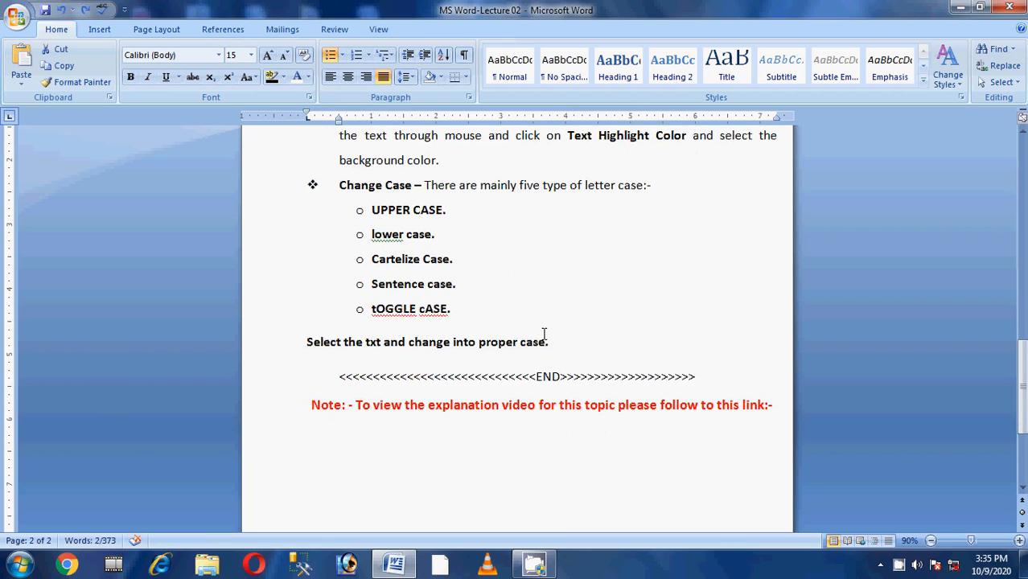
pyautogui.scroll(1, 544, 338)
pyautogui.moveTo(329, 218); pyautogui.dragTo(659, 232)
pyautogui.click(474, 239)
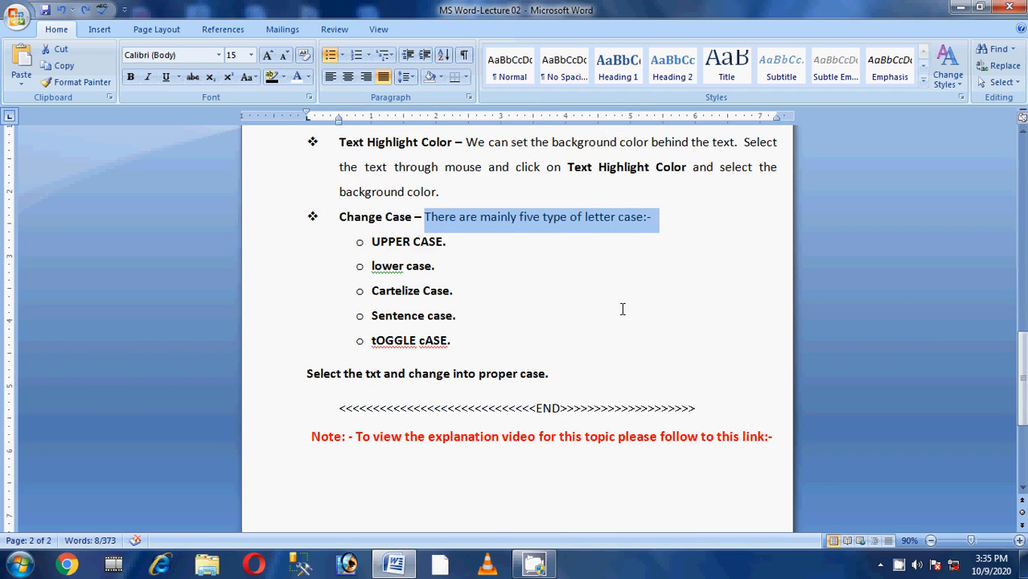
pyautogui.moveTo(476, 243); pyautogui.dragTo(370, 241)
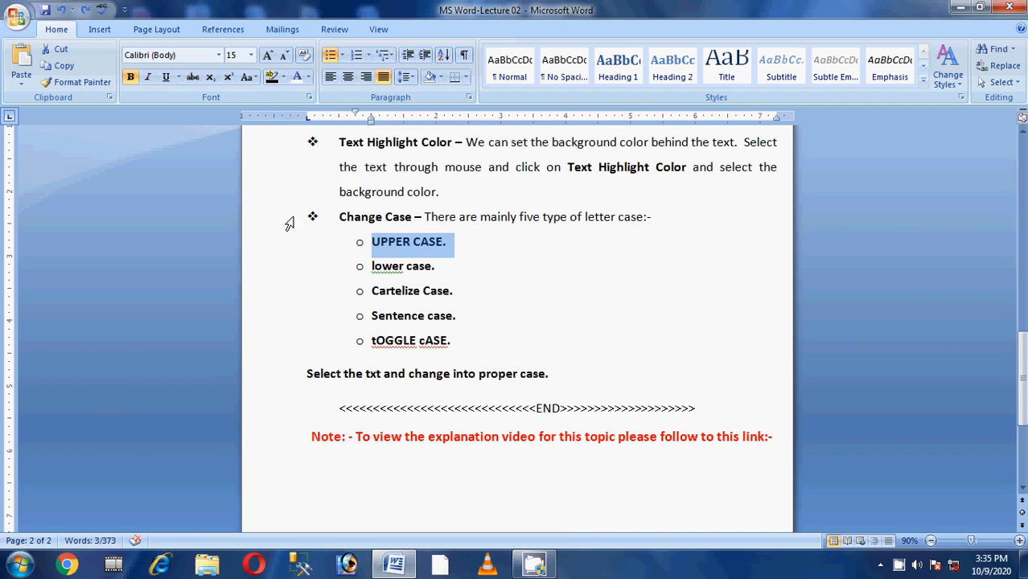
pyautogui.moveTo(441, 268); pyautogui.dragTo(348, 269)
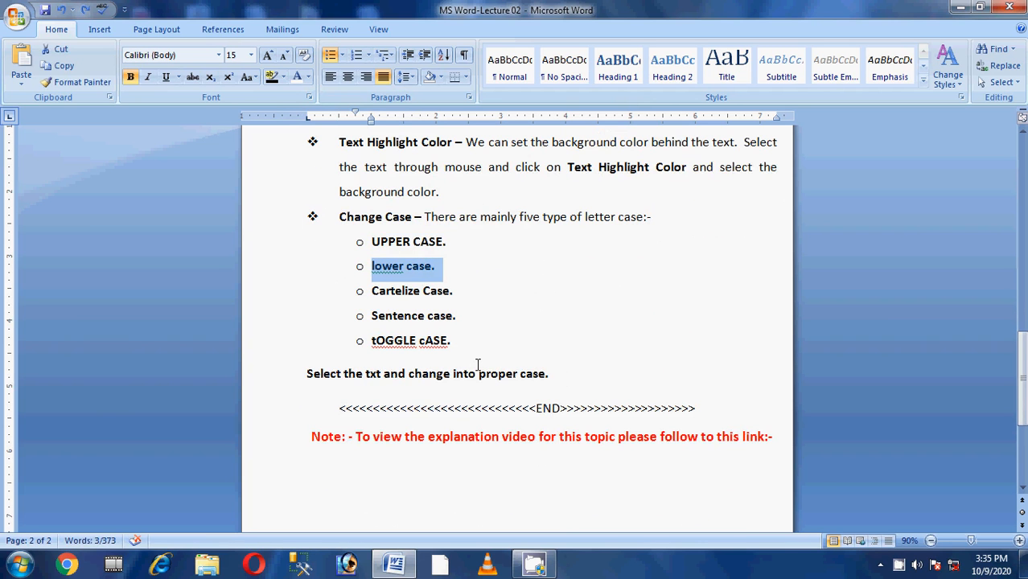
pyautogui.moveTo(464, 292); pyautogui.dragTo(358, 290)
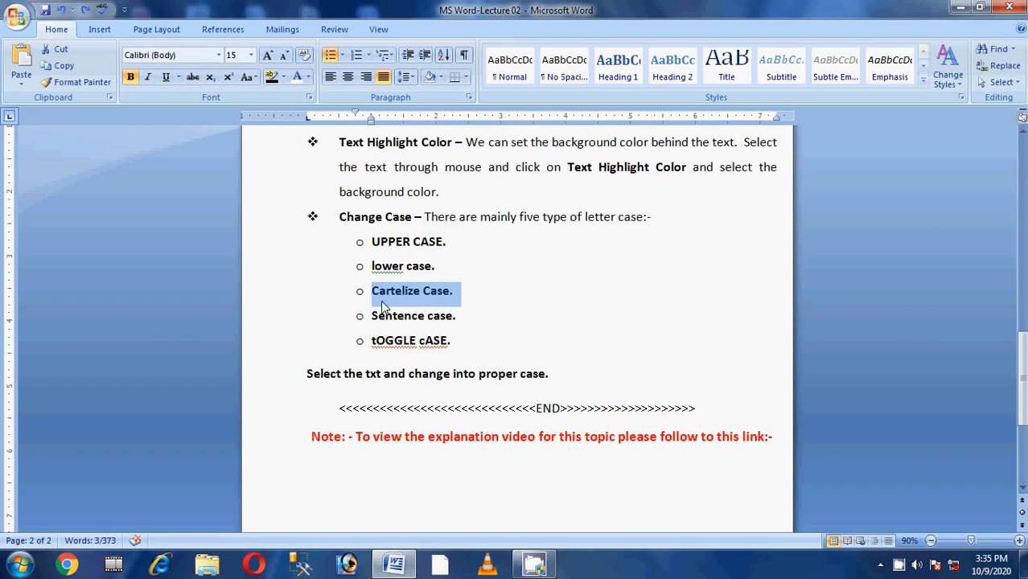
# Step: Insert "Each Word" before "Case" in the Cartelize Case item so it reads "Cartelize Each Word Case."
pyautogui.click(381, 294)
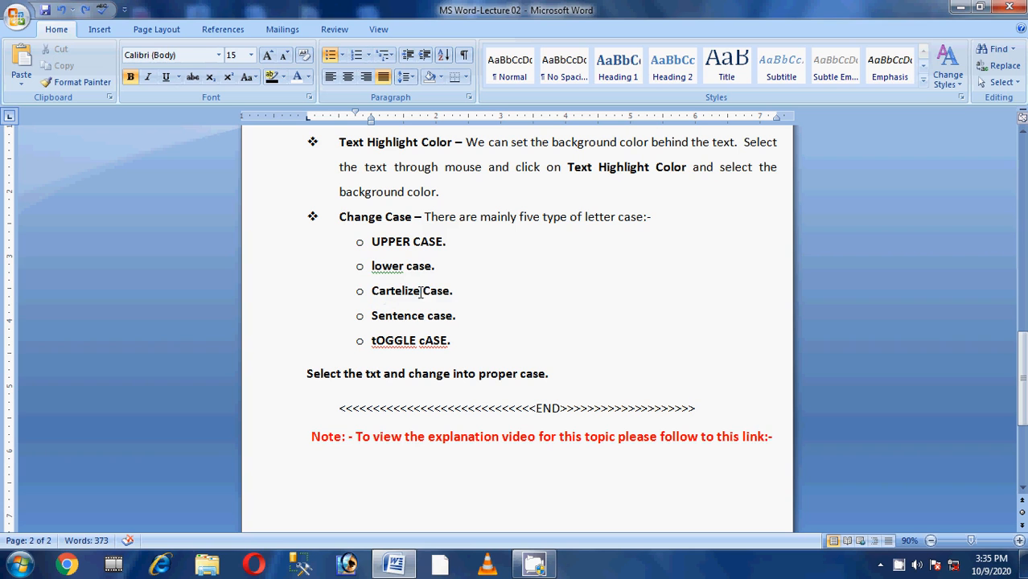
pyautogui.click(419, 294)
pyautogui.write('Each ')
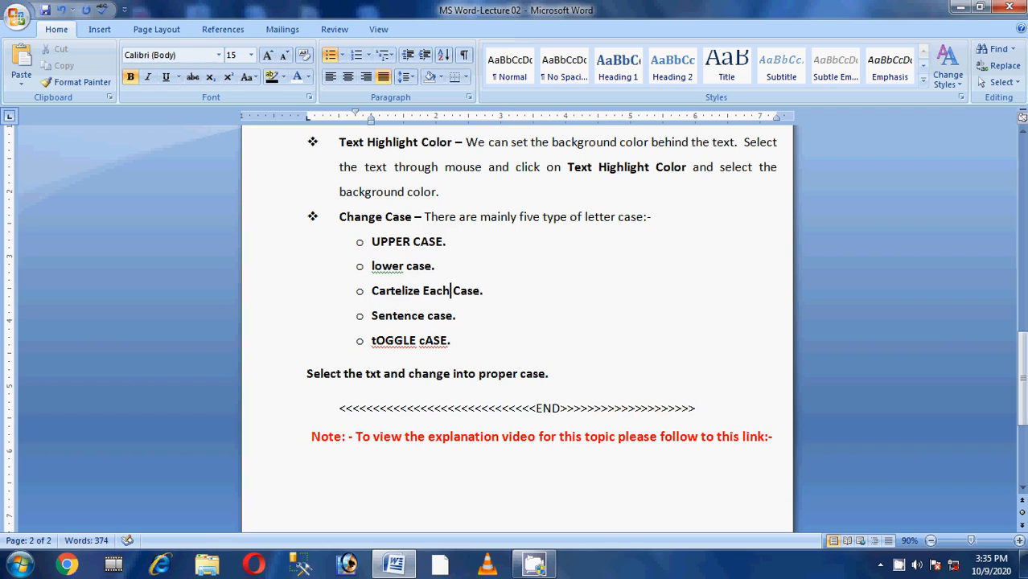
pyautogui.write('wo')
pyautogui.press('BackSpace')
pyautogui.press('BackSpace')
pyautogui.write('Word')
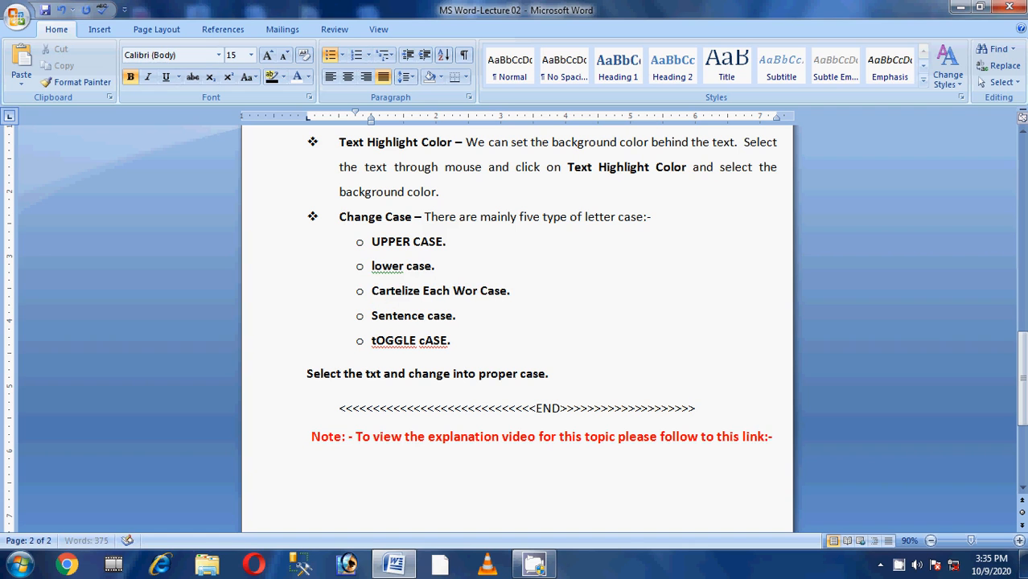
pyautogui.click(551, 291)
# Step: Go through the Cartelize Each Word Case, Sentence case and tOGGLE cASE items, examining how each is capitalized
pyautogui.moveTo(528, 294); pyautogui.dragTo(369, 295)
pyautogui.click(378, 296)
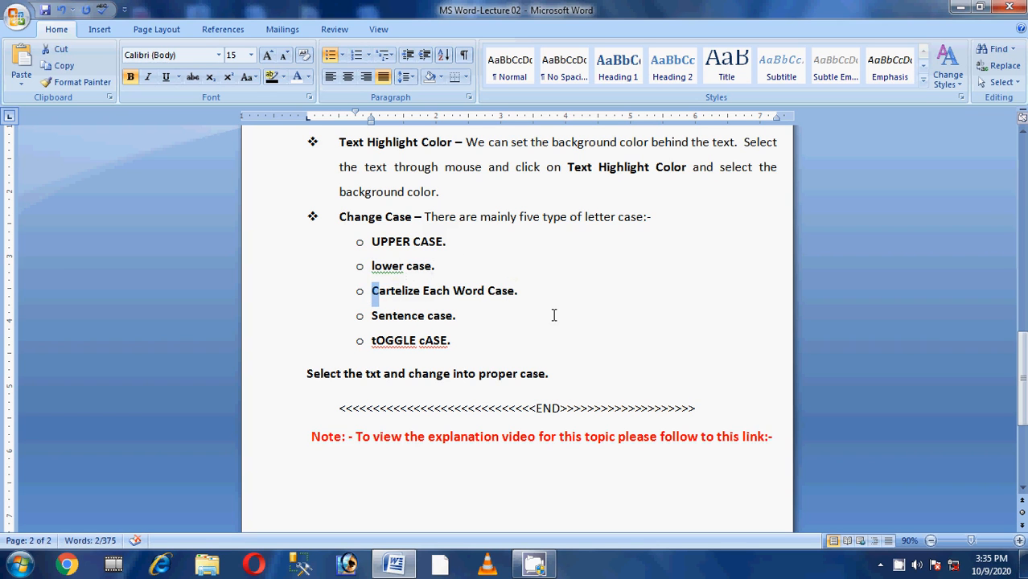
pyautogui.moveTo(458, 321); pyautogui.dragTo(372, 319)
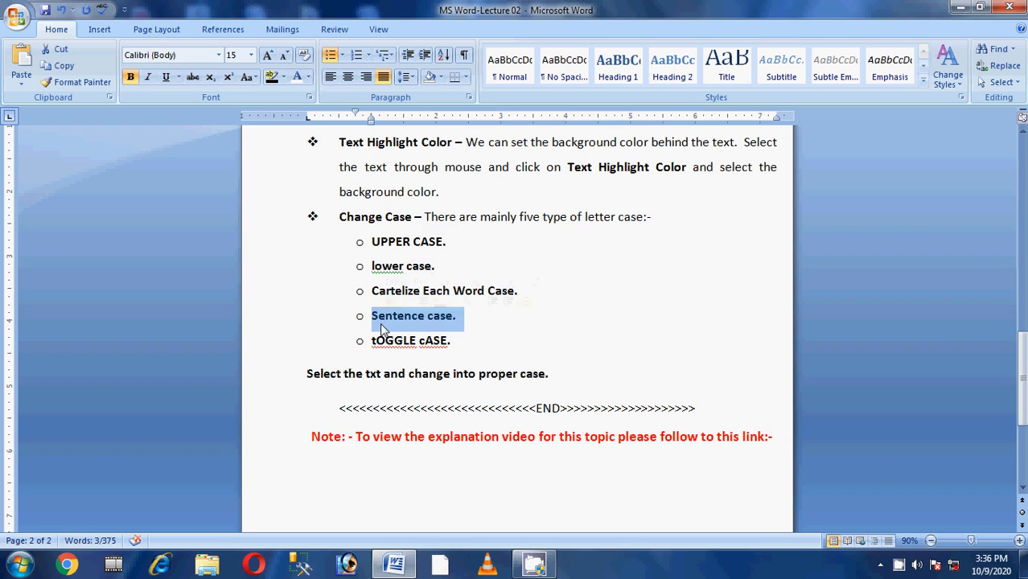
pyautogui.moveTo(373, 318); pyautogui.dragTo(452, 318)
pyautogui.moveTo(457, 343); pyautogui.dragTo(356, 348)
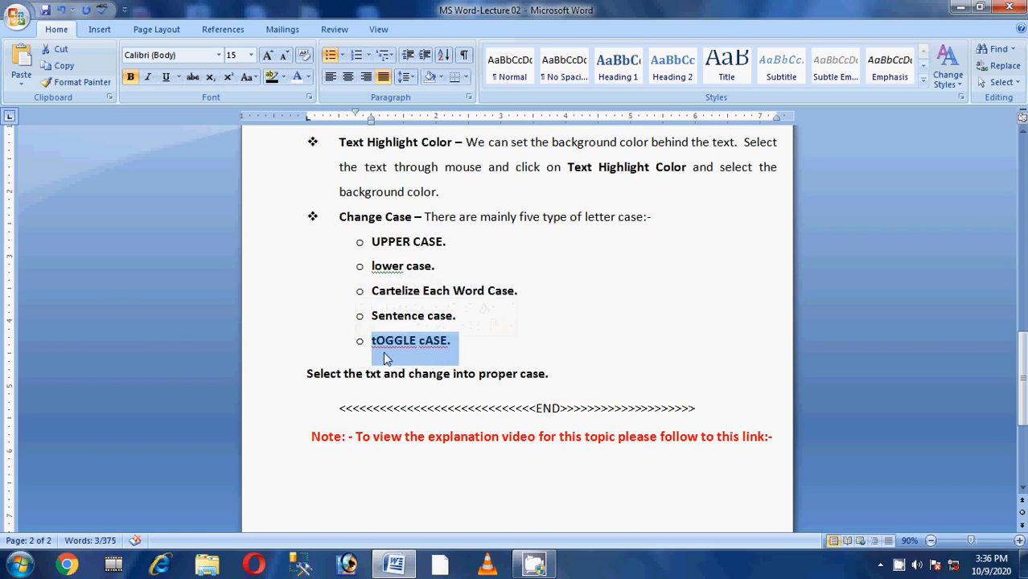
pyautogui.click(377, 346)
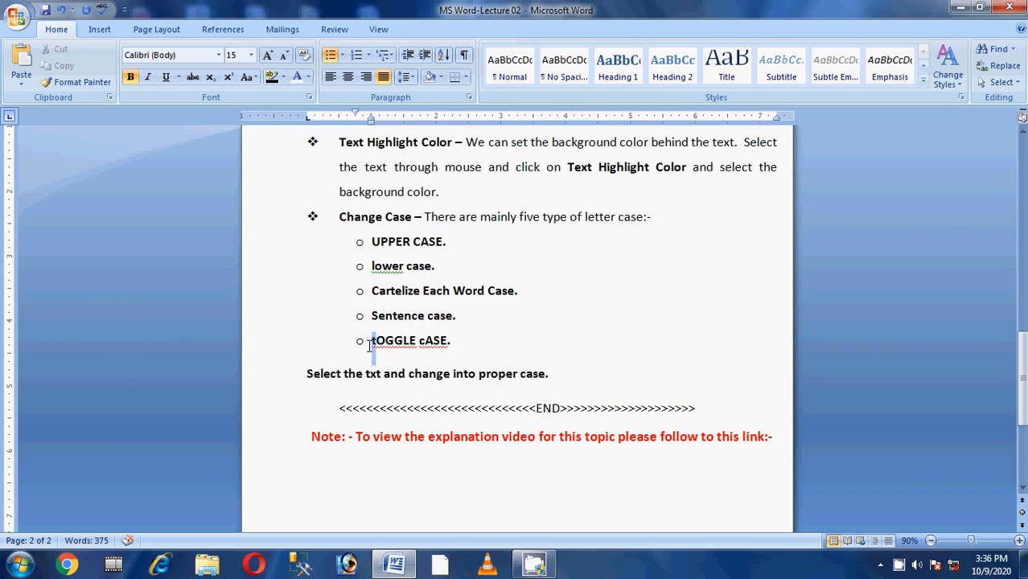
# Step: Change the word "text" in the Font Color bullet to UPPERCASE and back to lowercase
pyautogui.moveTo(386, 347); pyautogui.dragTo(409, 348)
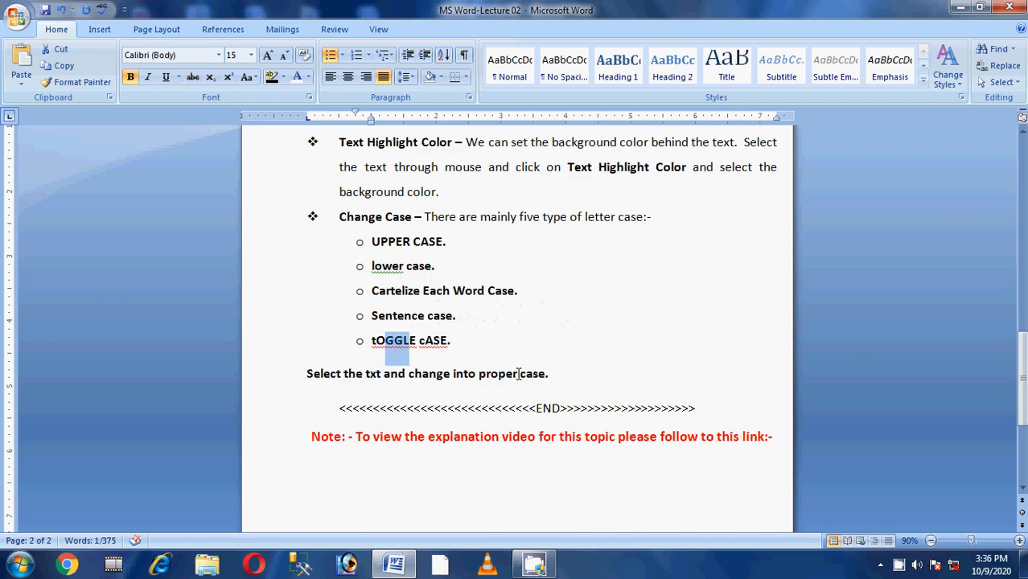
pyautogui.scroll(2, 519, 373)
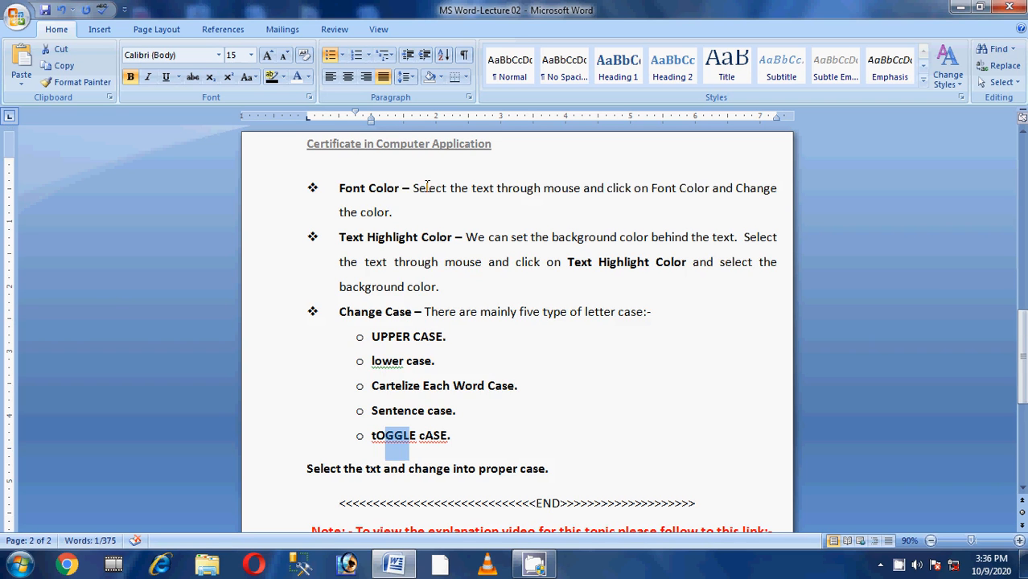
pyautogui.doubleClick(483, 189)
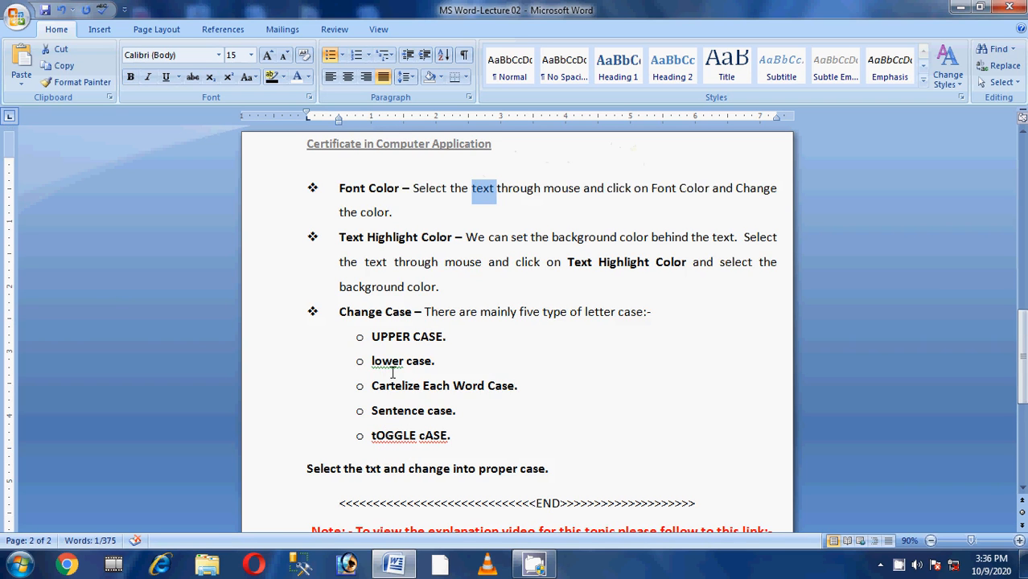
pyautogui.click(250, 78)
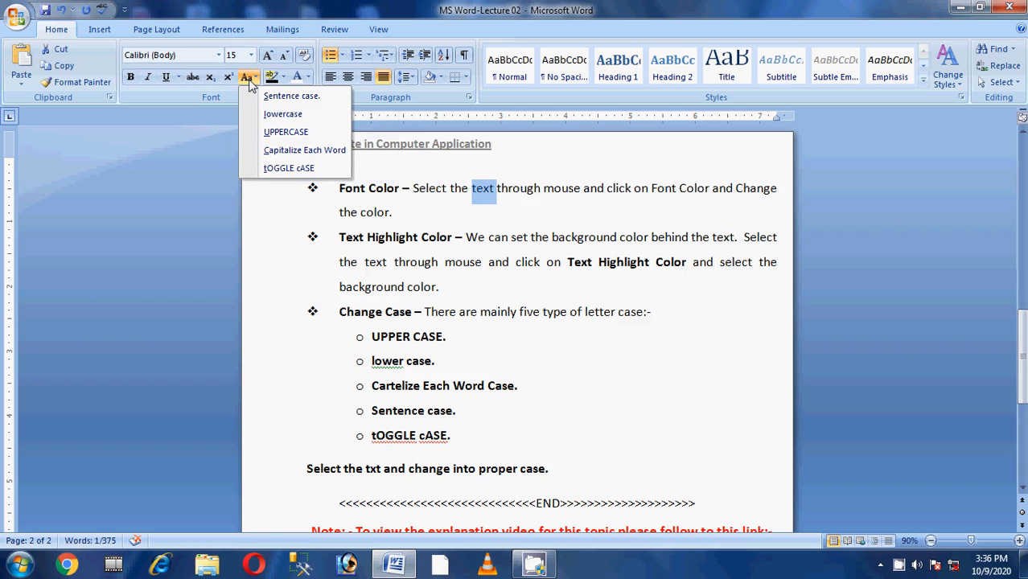
pyautogui.click(273, 131)
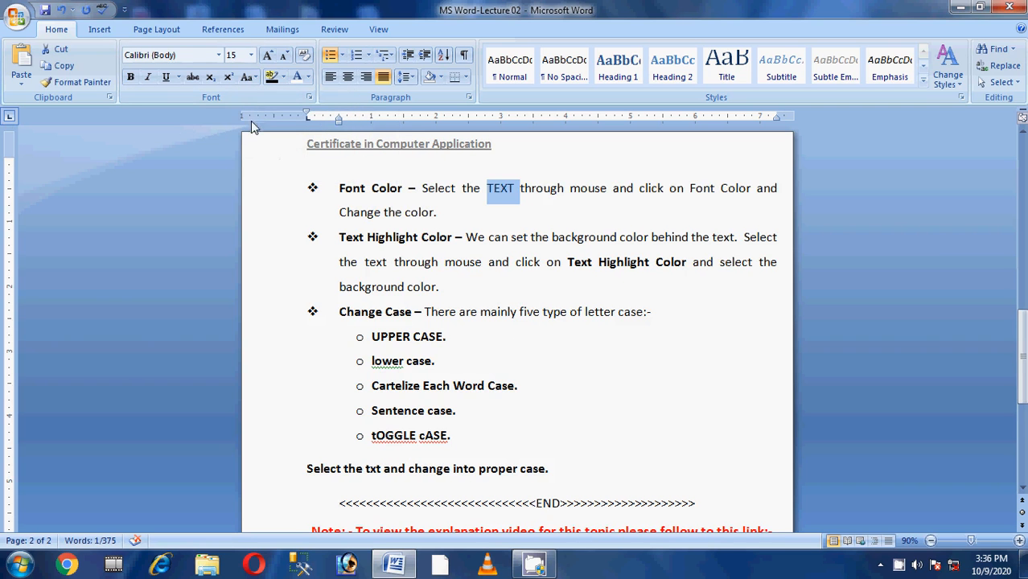
pyautogui.click(250, 78)
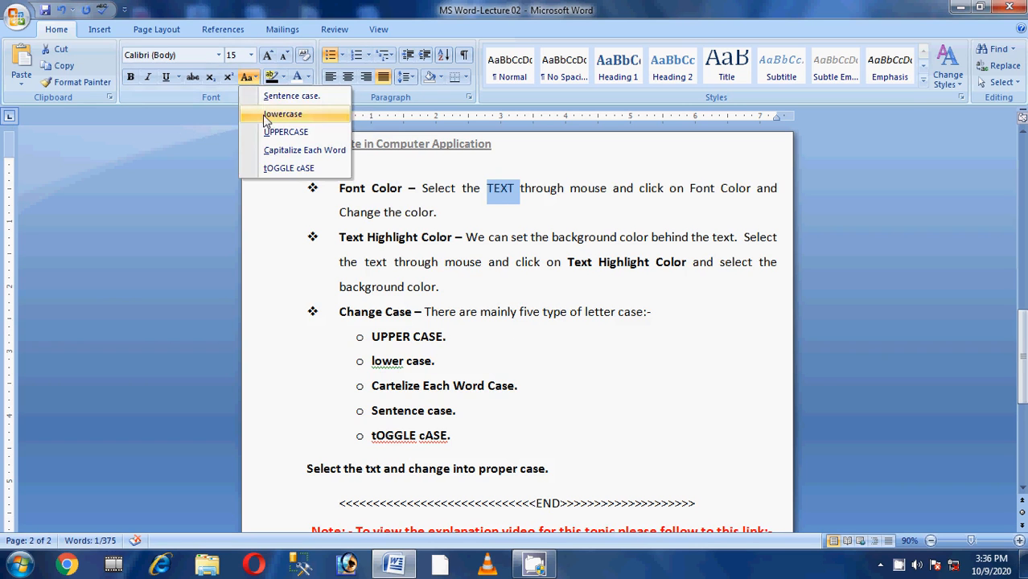
pyautogui.click(262, 112)
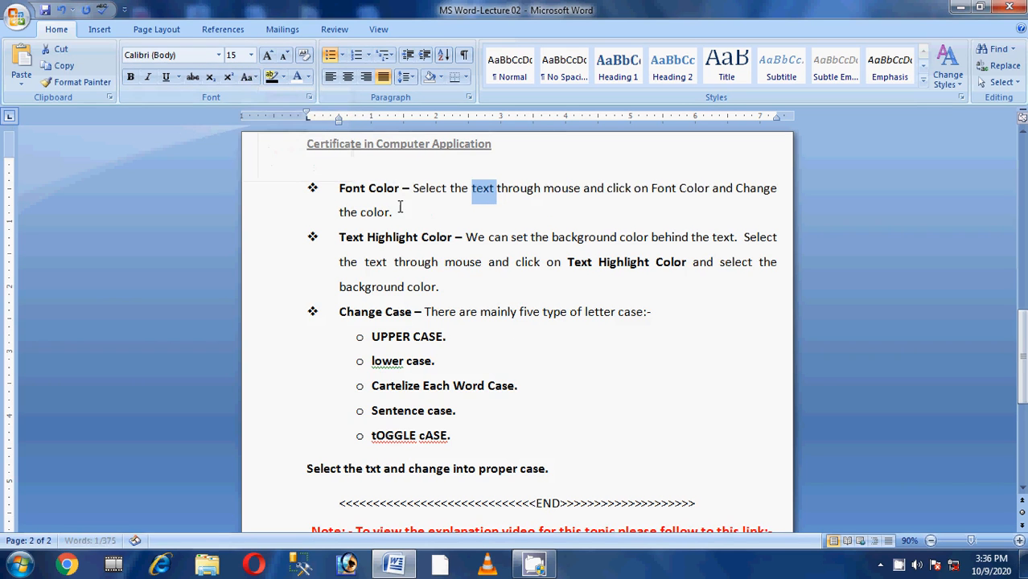
# Step: Apply Capitalize Each Word to the word "text" and to the whole Font Color description
pyautogui.click(251, 78)
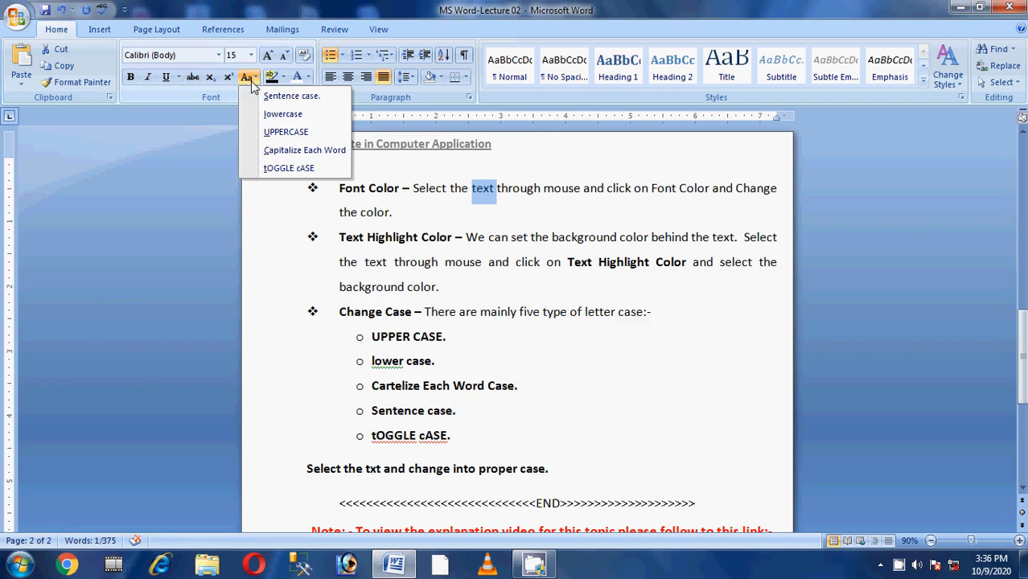
pyautogui.click(273, 153)
pyautogui.click(414, 190)
pyautogui.moveTo(414, 190); pyautogui.dragTo(442, 216)
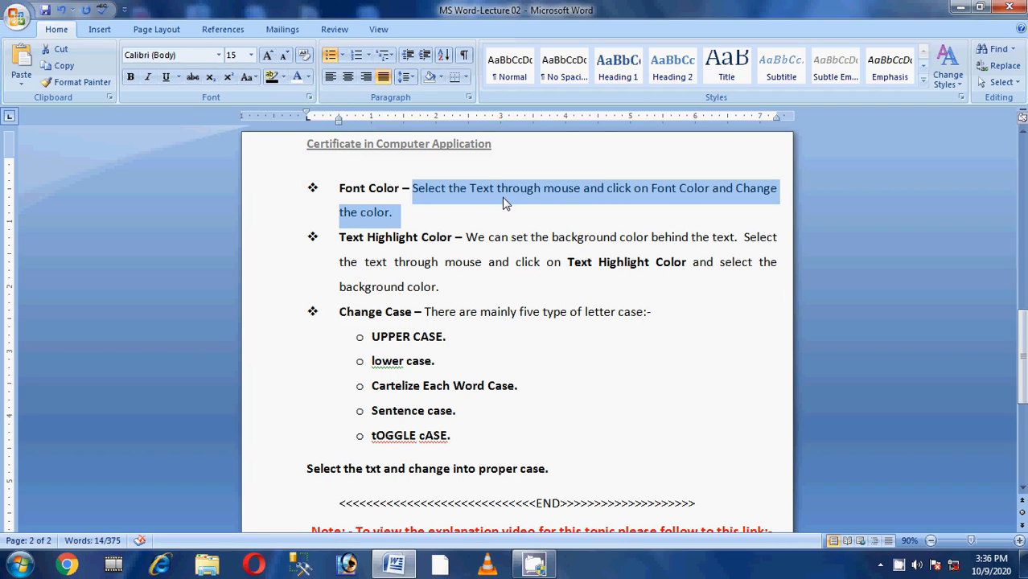
pyautogui.click(251, 78)
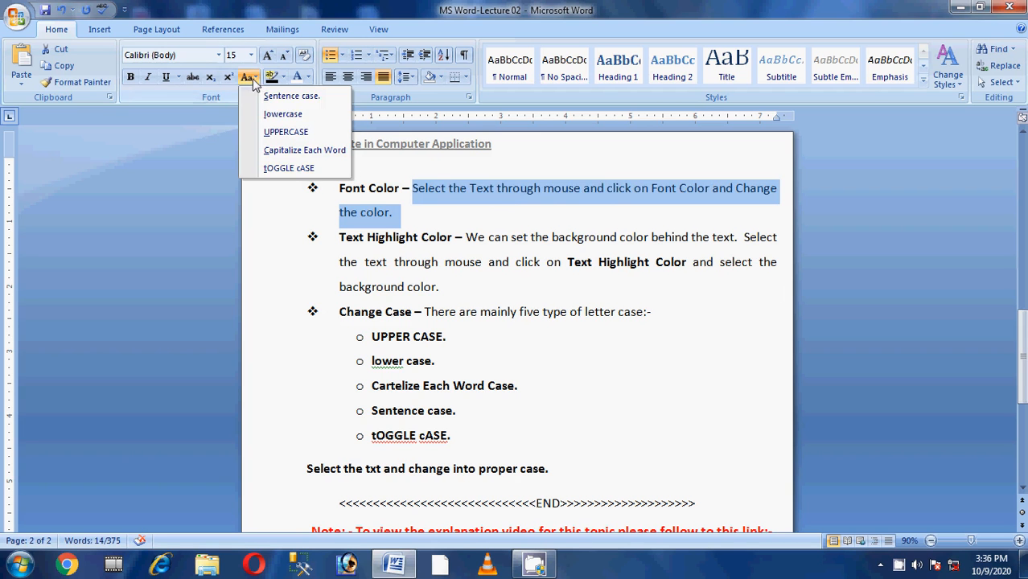
pyautogui.click(273, 153)
pyautogui.click(561, 212)
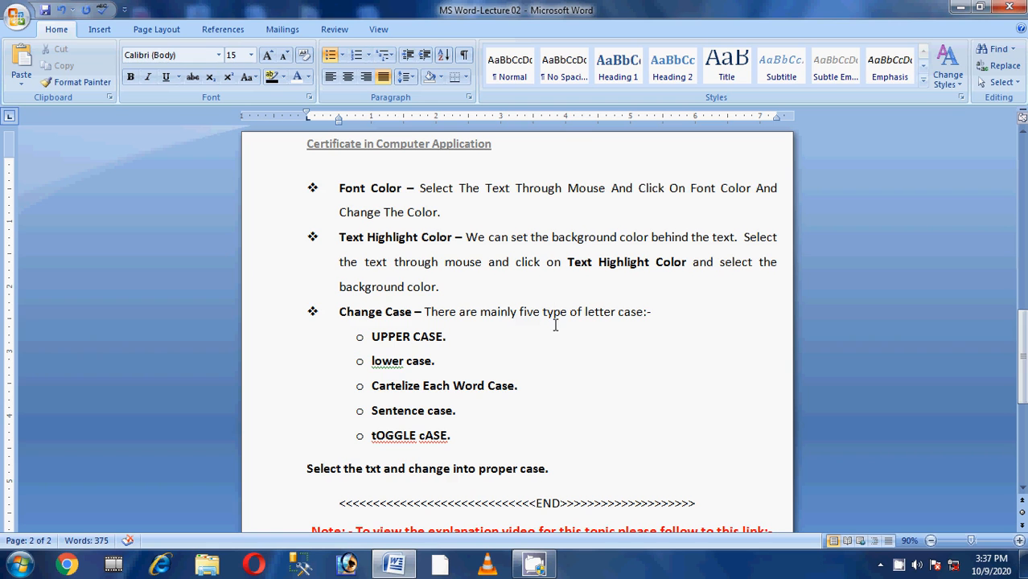
# Step: Add a new line containing a sample first name below "Select the txt and change into proper case."
pyautogui.moveTo(452, 435); pyautogui.dragTo(371, 435)
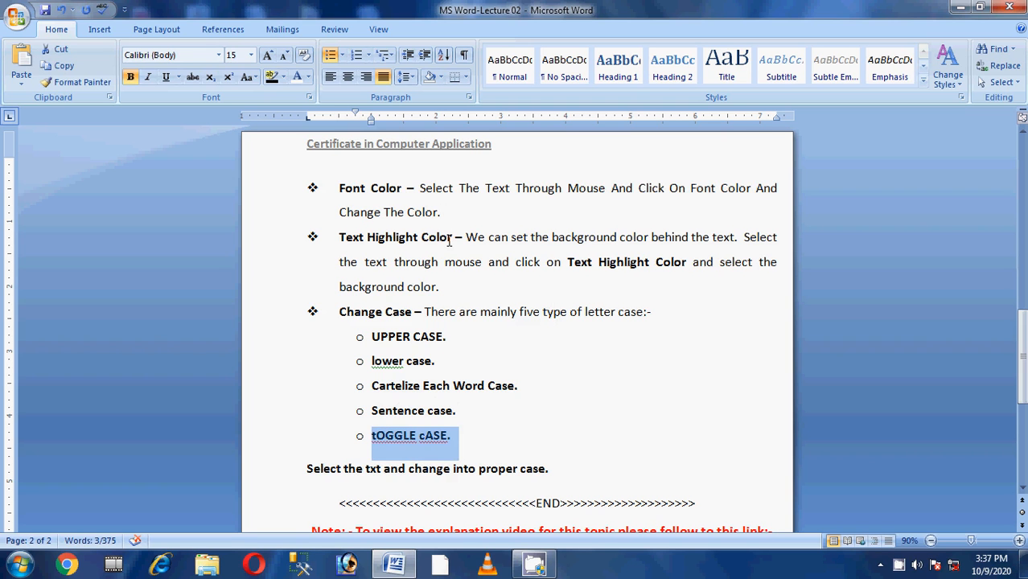
pyautogui.scroll(-3, 463, 264)
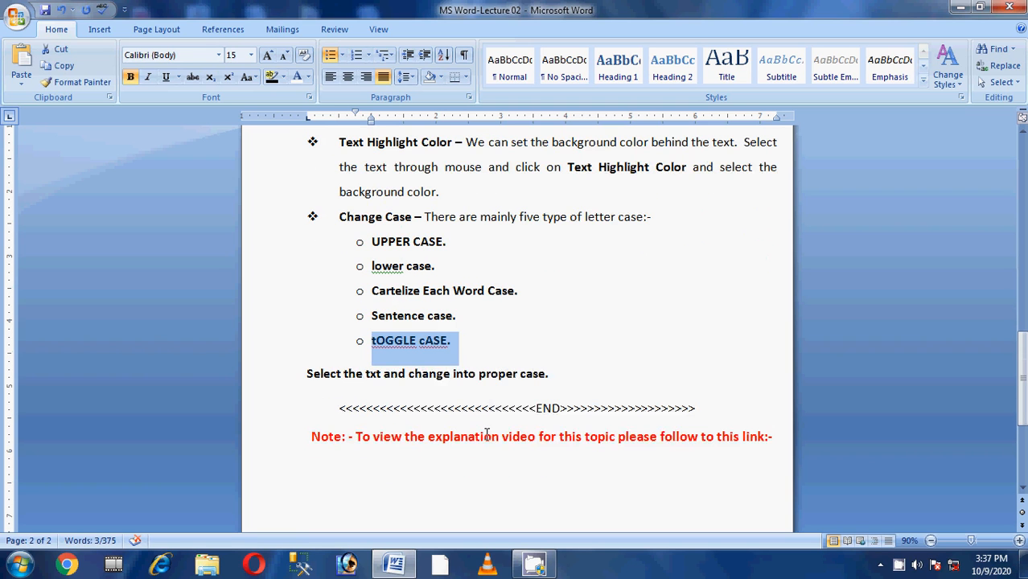
pyautogui.click(430, 373)
pyautogui.click(568, 385)
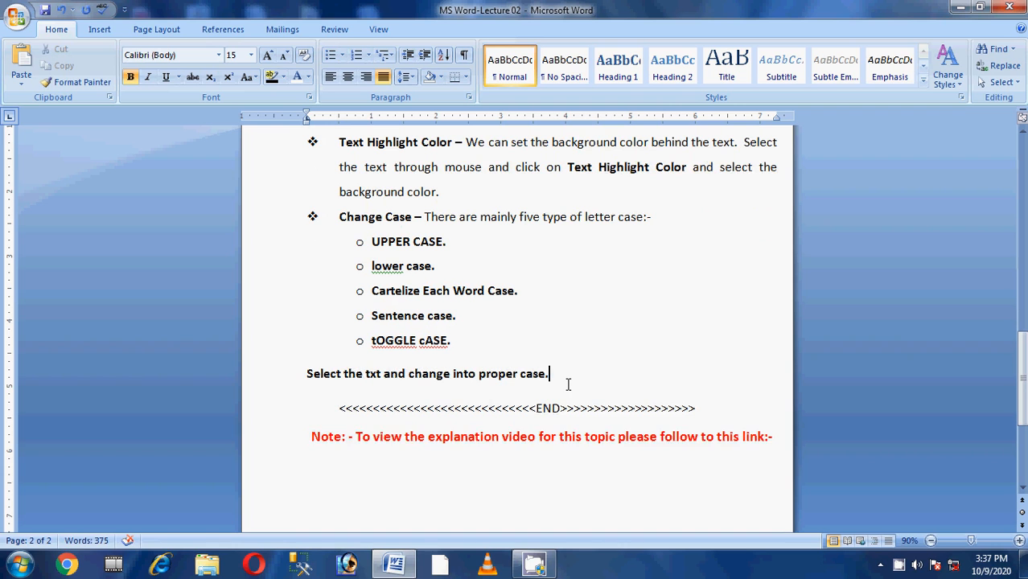
pyautogui.press('Return')
pyautogui.write('Ram')
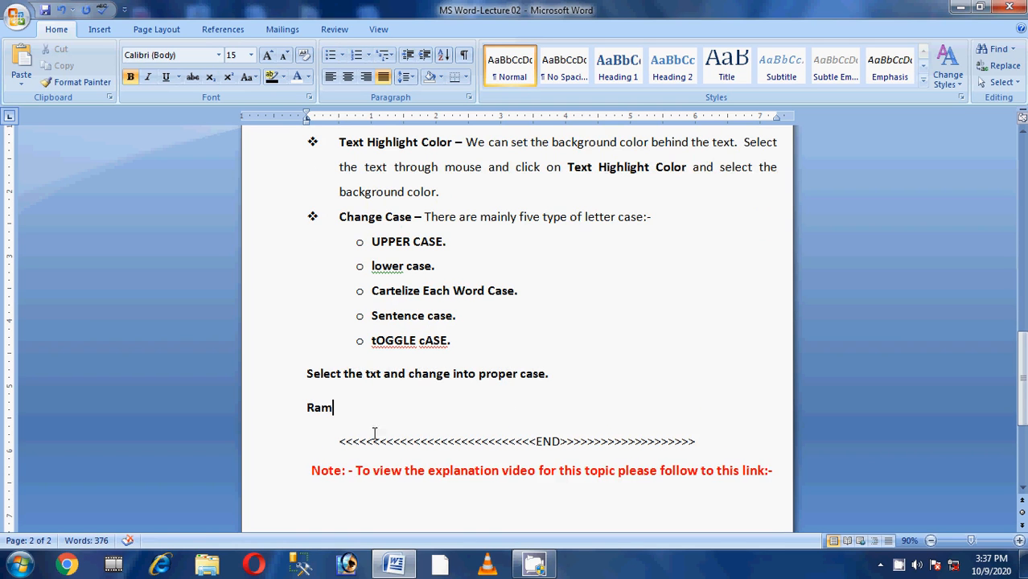
# Step: Change the sample name to tOGGLE cASE and delete its line
pyautogui.moveTo(349, 411); pyautogui.dragTo(306, 413)
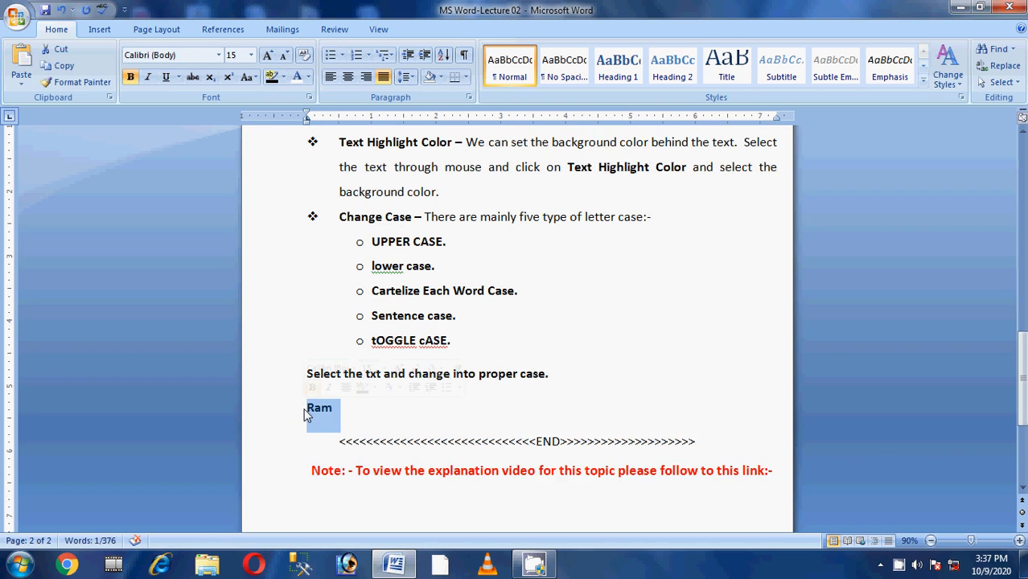
pyautogui.click(247, 77)
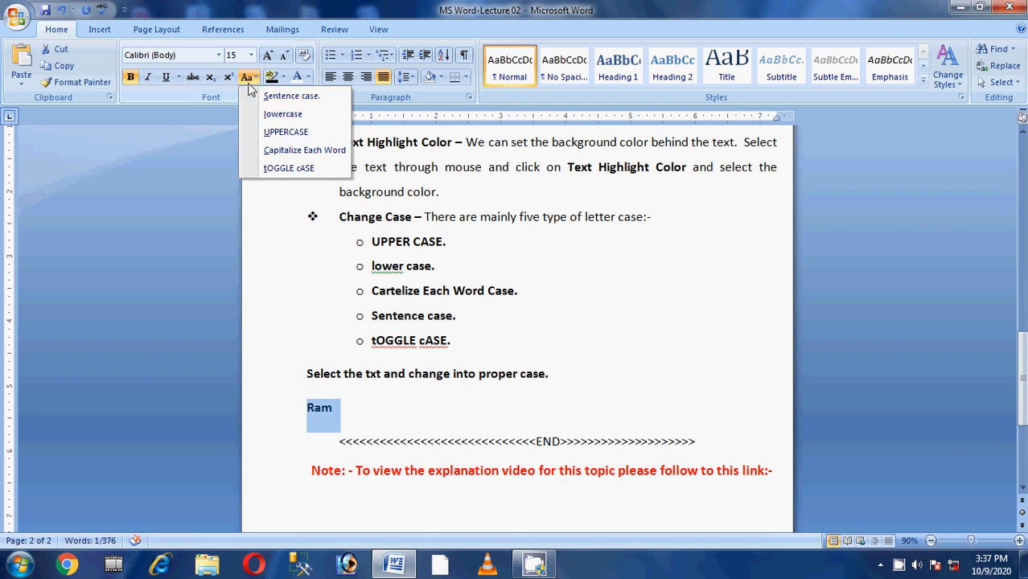
pyautogui.click(274, 168)
pyautogui.click(318, 417)
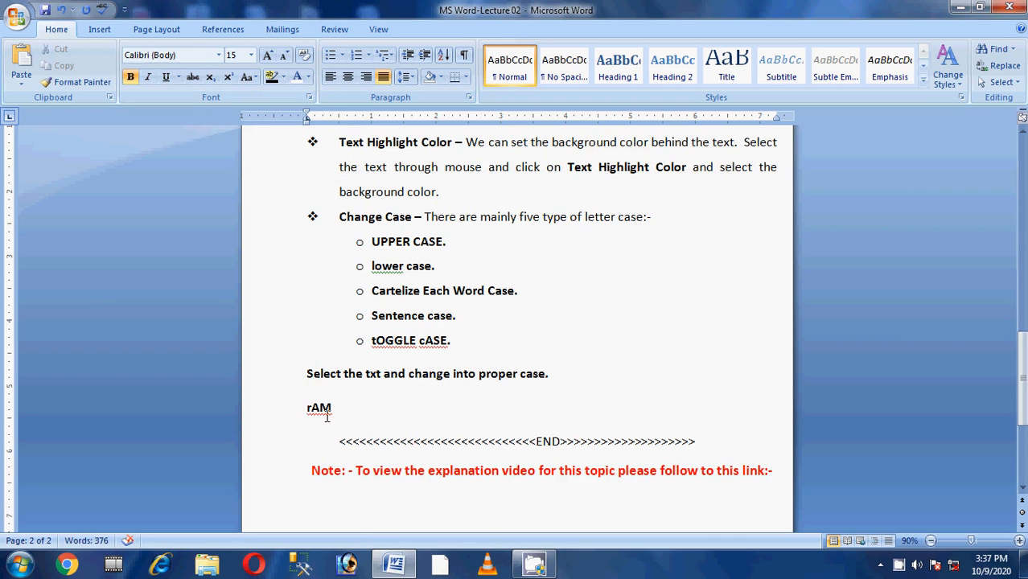
pyautogui.moveTo(338, 411); pyautogui.dragTo(301, 407)
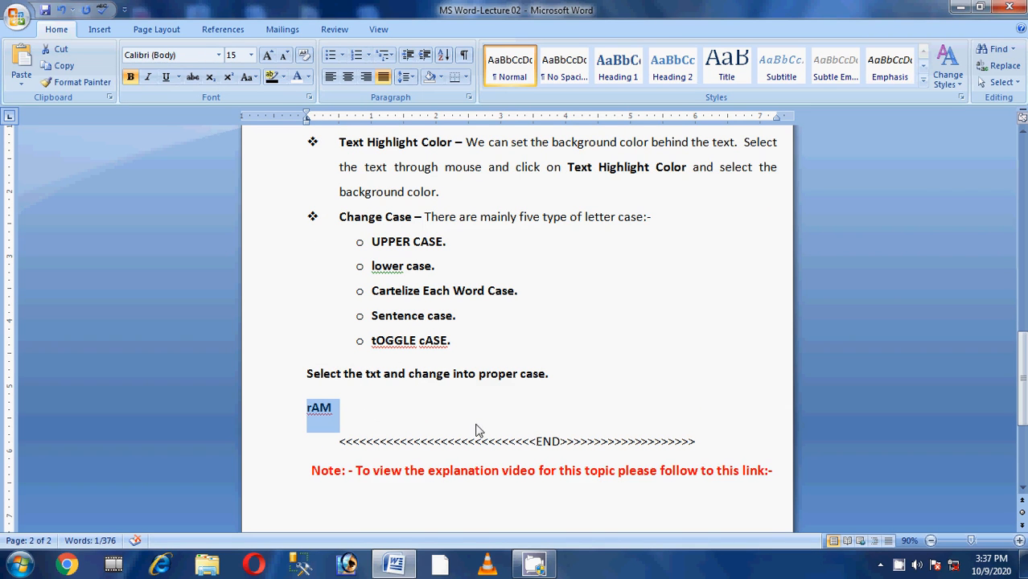
pyautogui.press('Delete')
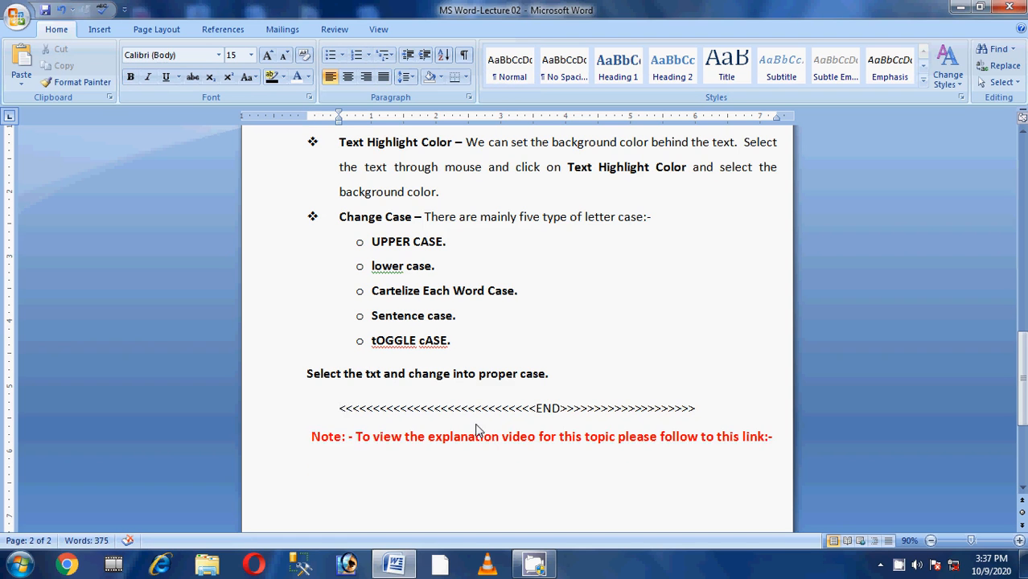
pyautogui.scroll(5, 476, 431)
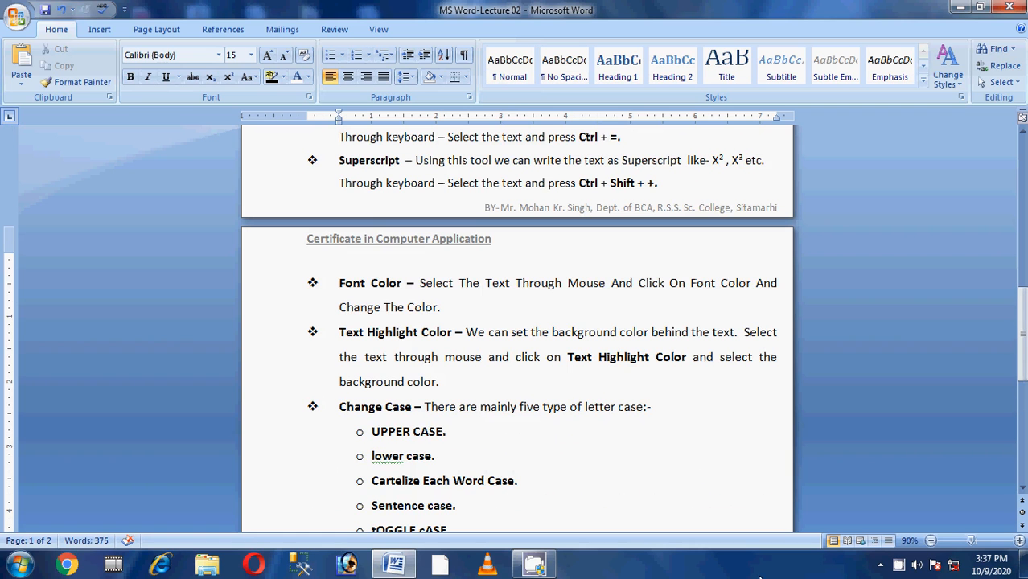
pyautogui.click(899, 567)
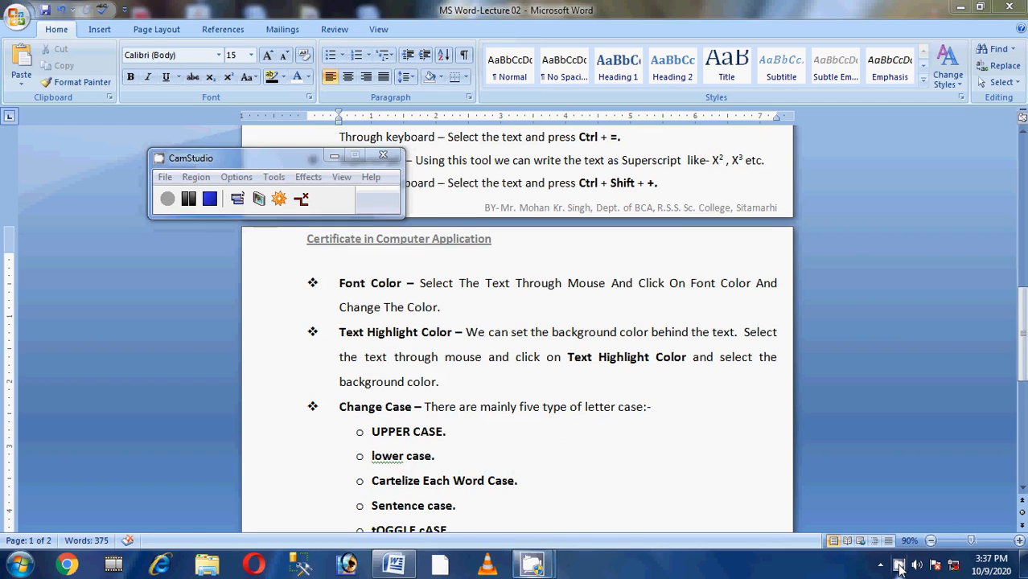
pyautogui.click(210, 201)
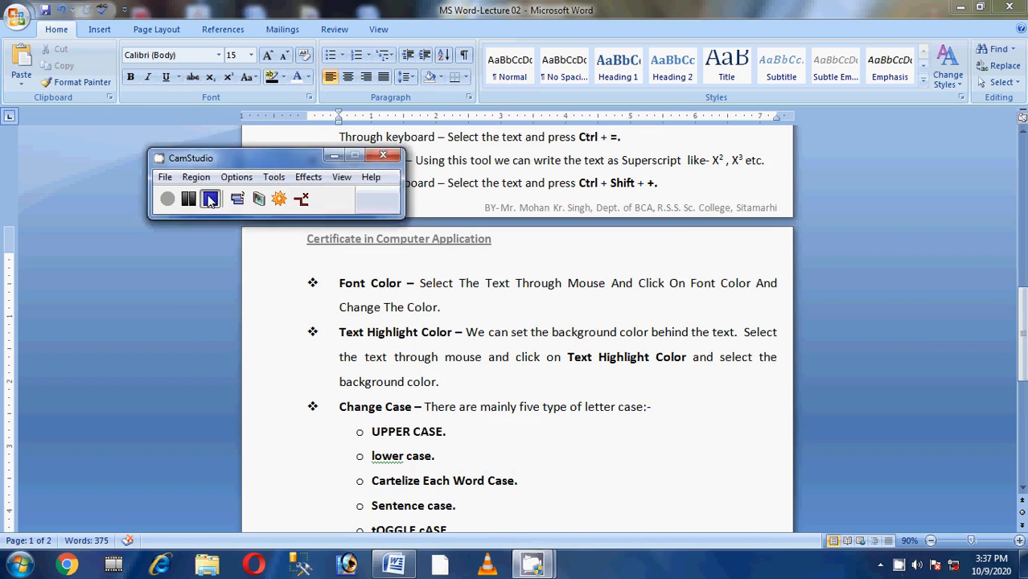